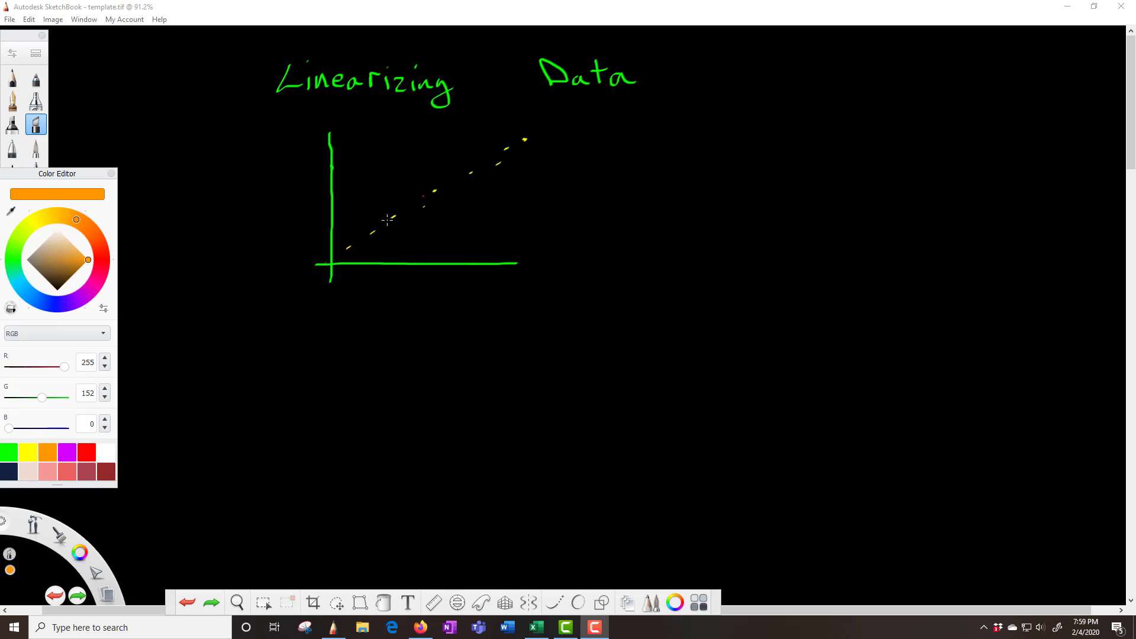
- Underline "Linearizing" and draw an orange best-fit arrow through the plotted points, labelled "regression"
{"action": "left_click_drag", "start_coordinate": [274, 107], "coordinate": [448, 100]}
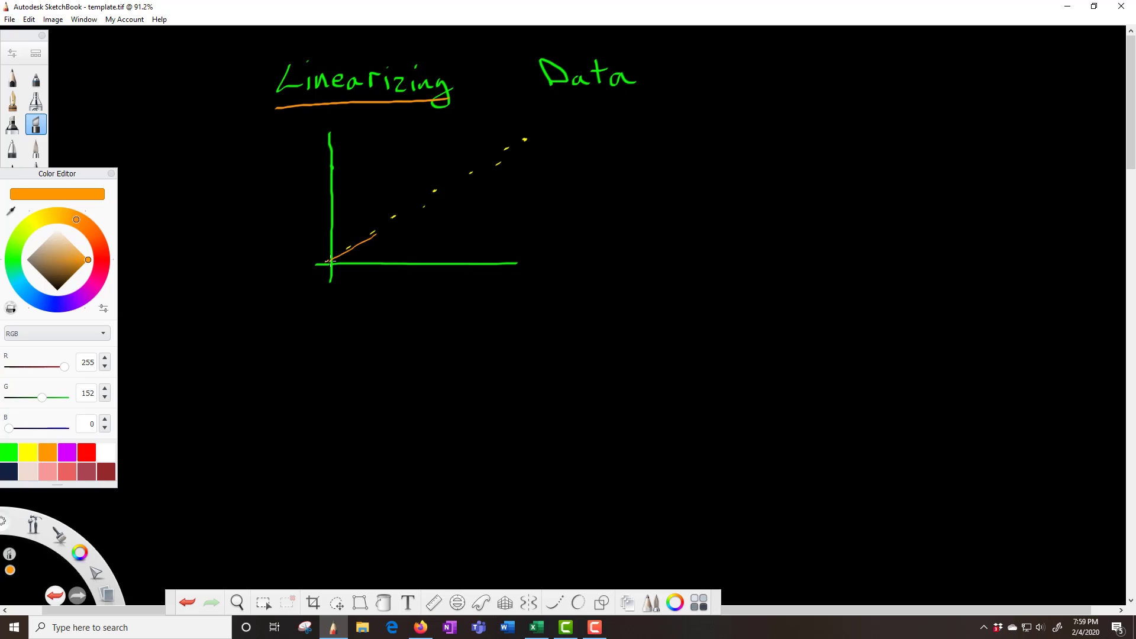
{"action": "left_click_drag", "start_coordinate": [538, 142], "coordinate": [566, 125]}
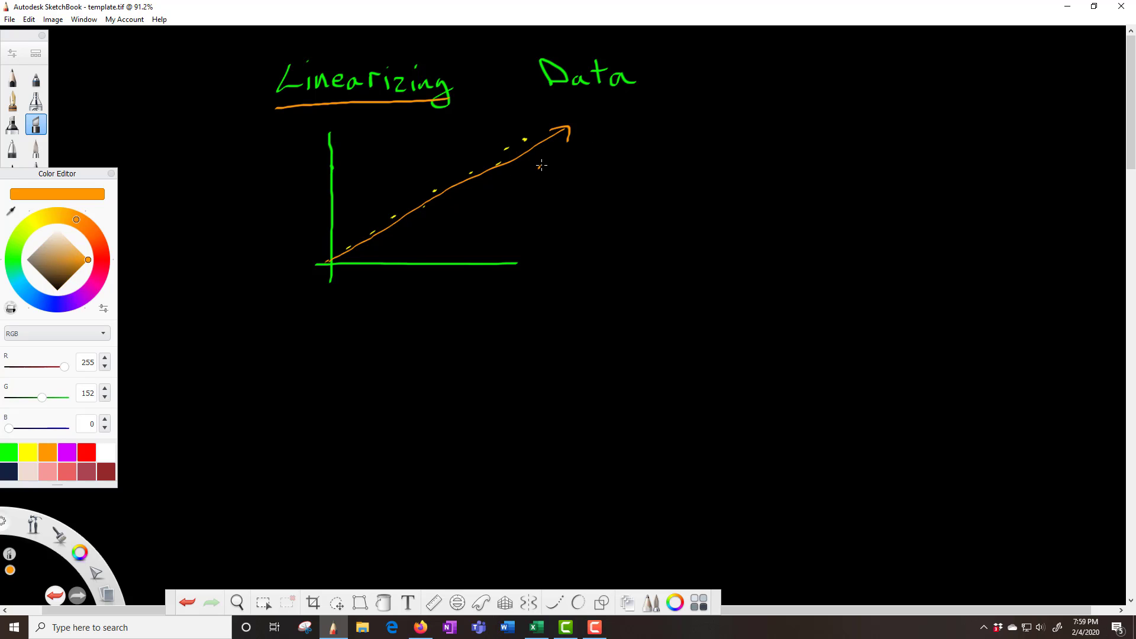
{"action": "mouse_move", "coordinate": [610, 168]}
{"action": "left_mouse_down"}
{"action": "mouse_move", "coordinate": [650, 181]}
{"action": "mouse_move", "coordinate": [645, 200]}
{"action": "left_mouse_up"}
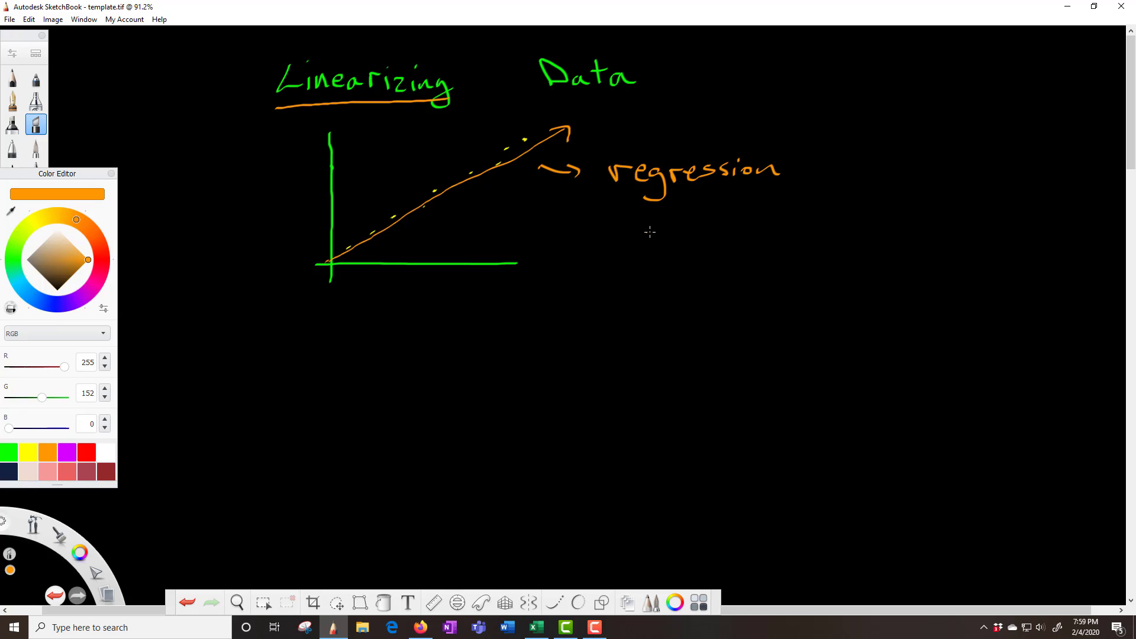
- Write y = mx + b below "regression" with arrows pointing at m and b, and add "linear" above "regression"
{"action": "left_click_drag", "start_coordinate": [668, 231], "coordinate": [664, 266]}
{"action": "left_click_drag", "start_coordinate": [720, 232], "coordinate": [744, 241]}
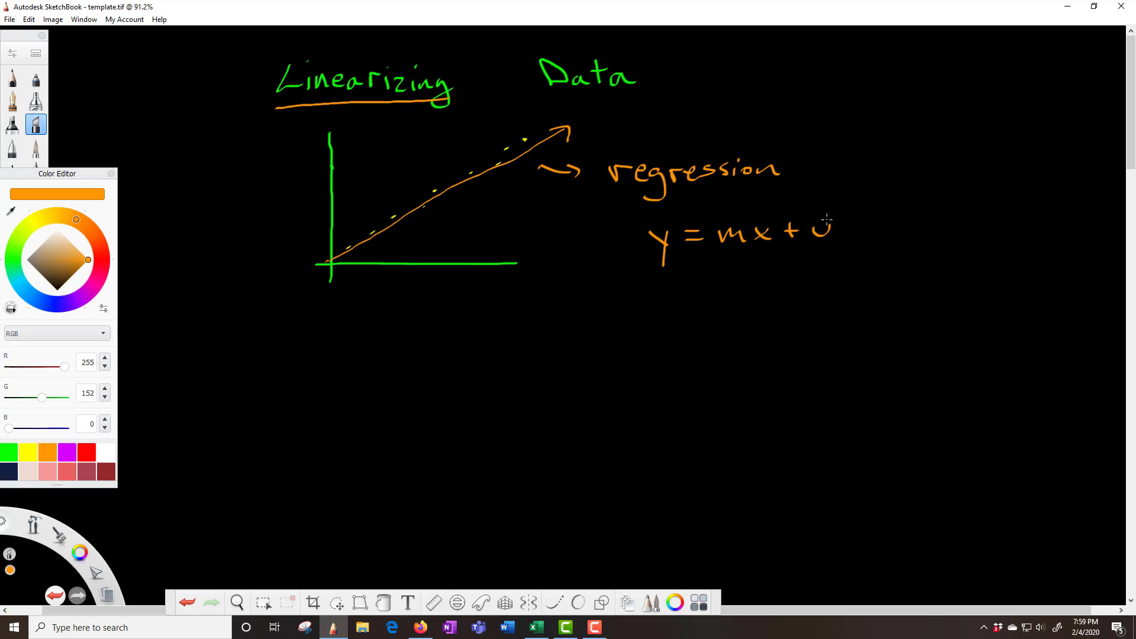
{"action": "left_click_drag", "start_coordinate": [826, 219], "coordinate": [815, 208]}
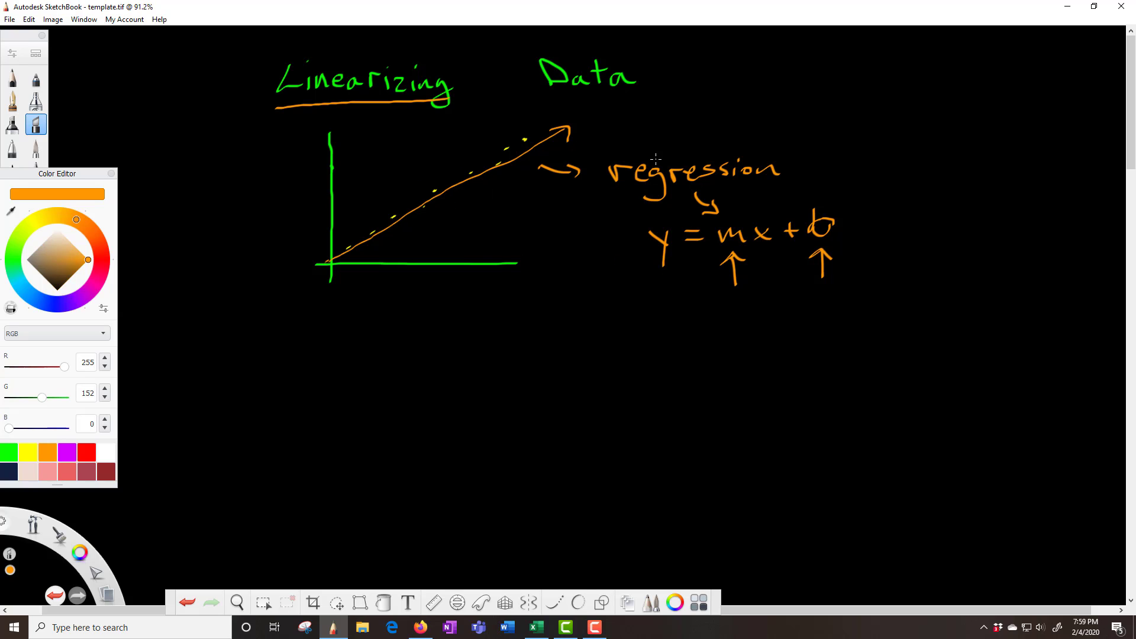
{"action": "mouse_move", "coordinate": [624, 127]}
{"action": "left_mouse_down"}
{"action": "mouse_move", "coordinate": [634, 157]}
{"action": "mouse_move", "coordinate": [672, 147]}
{"action": "left_mouse_up"}
- Switch to the Excel workbook and change the heading in A2 to y (m)
{"action": "left_click", "coordinate": [536, 627]}
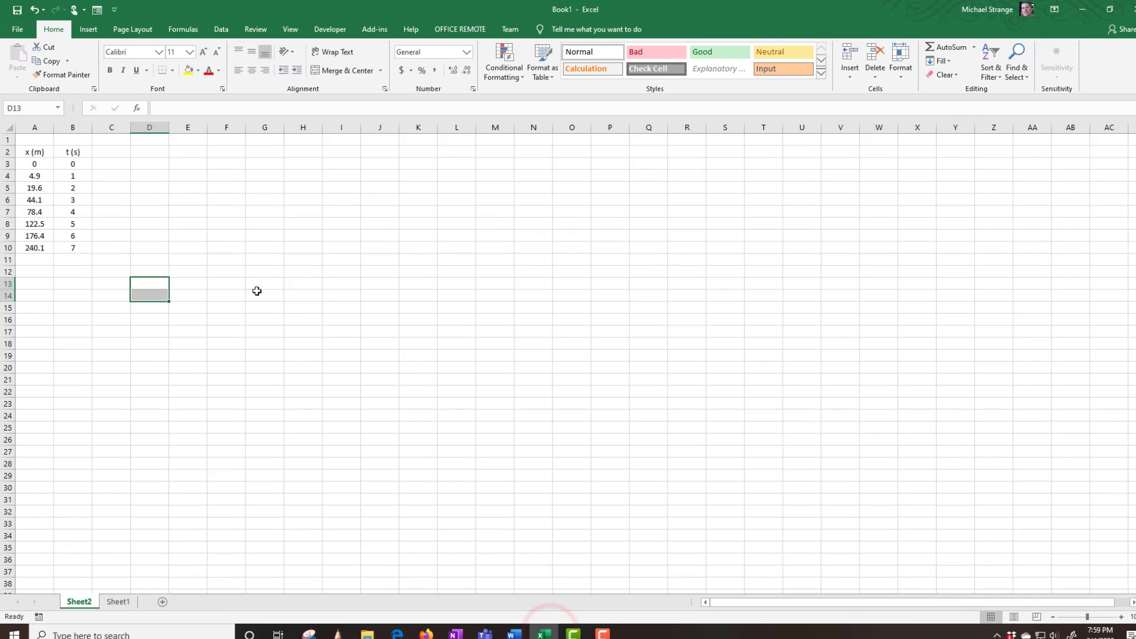
{"action": "left_click", "coordinate": [231, 284]}
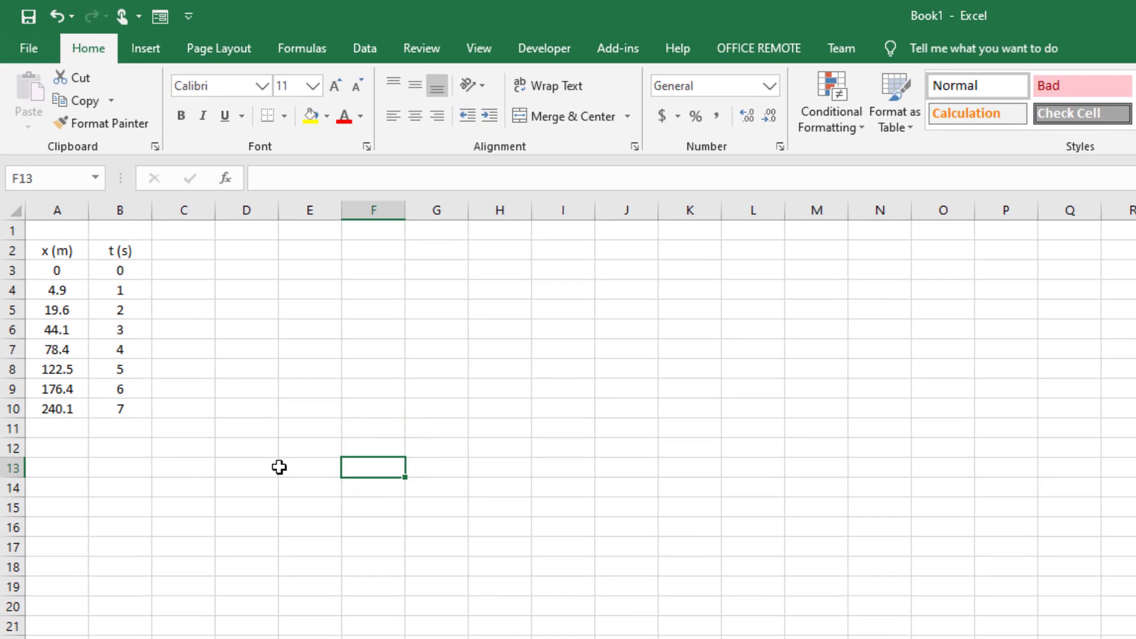
{"action": "double_click", "coordinate": [43, 250]}
{"action": "key", "text": "Delete"}
{"action": "key", "text": "Delete"}
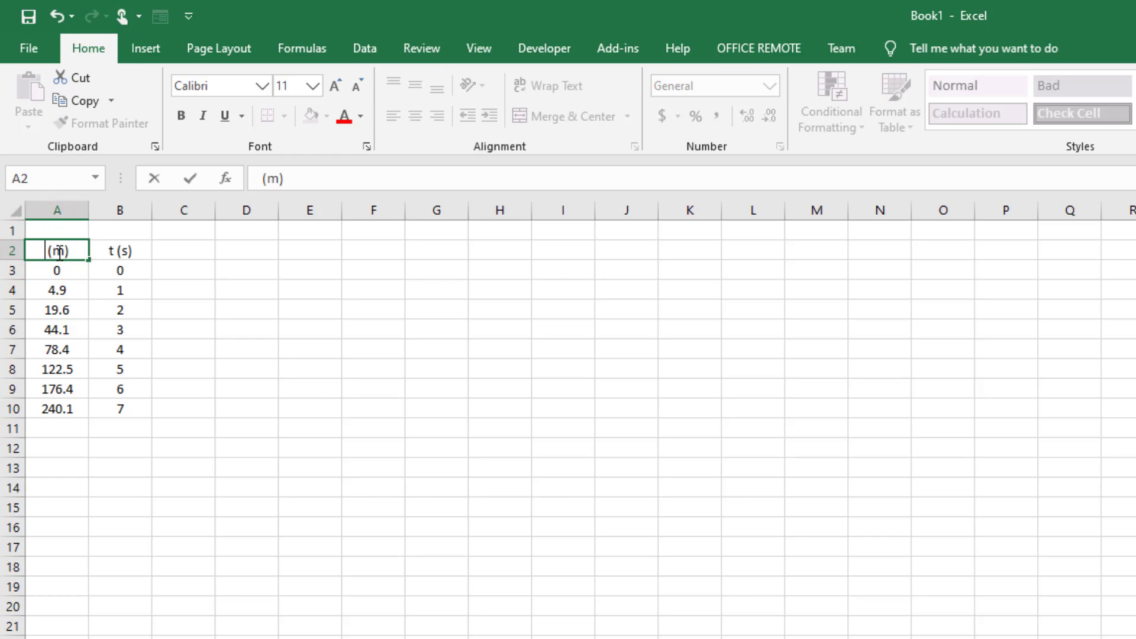
{"action": "type", "text": "y"}
{"action": "key", "text": "Return"}
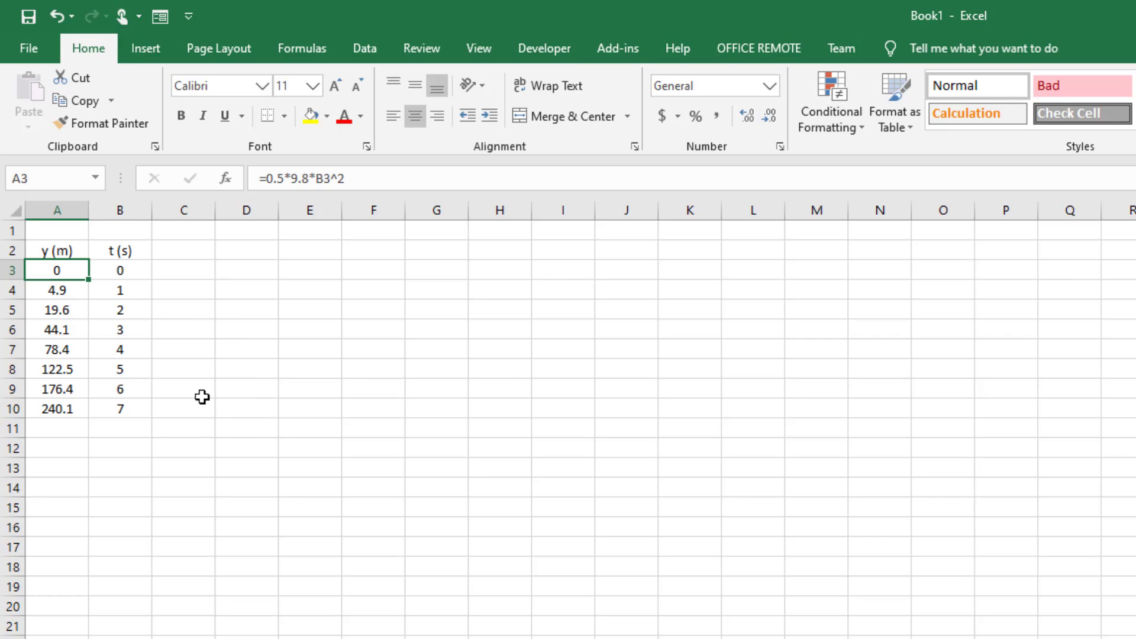
- Examine the time values in the t (s) column
{"action": "left_click", "coordinate": [188, 309]}
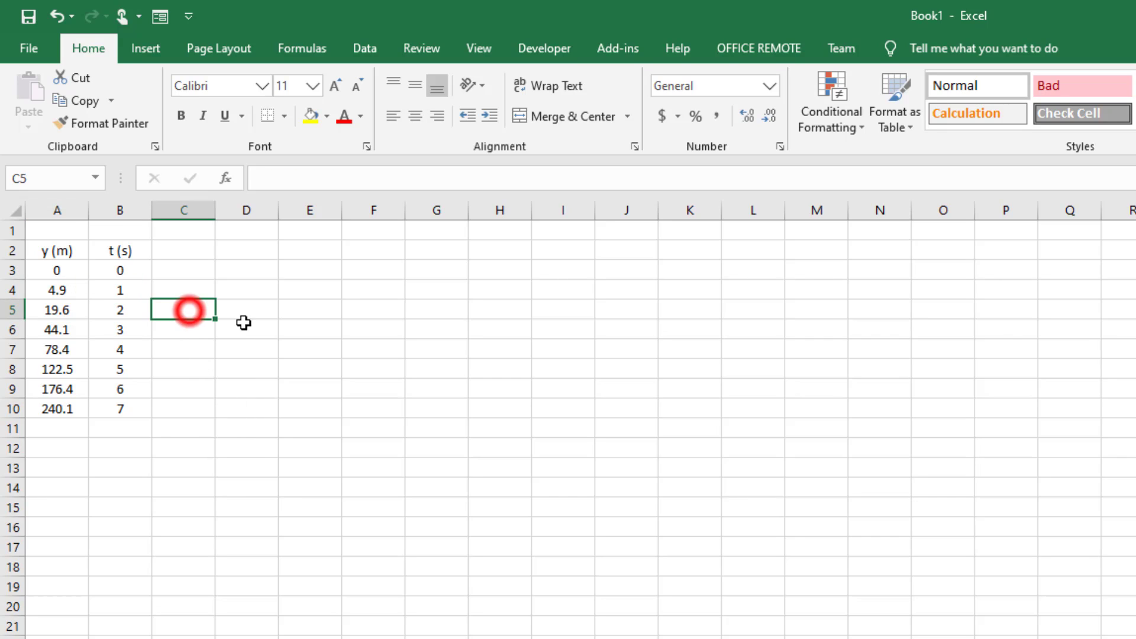
{"action": "left_click", "coordinate": [119, 273]}
{"action": "left_click", "coordinate": [129, 306]}
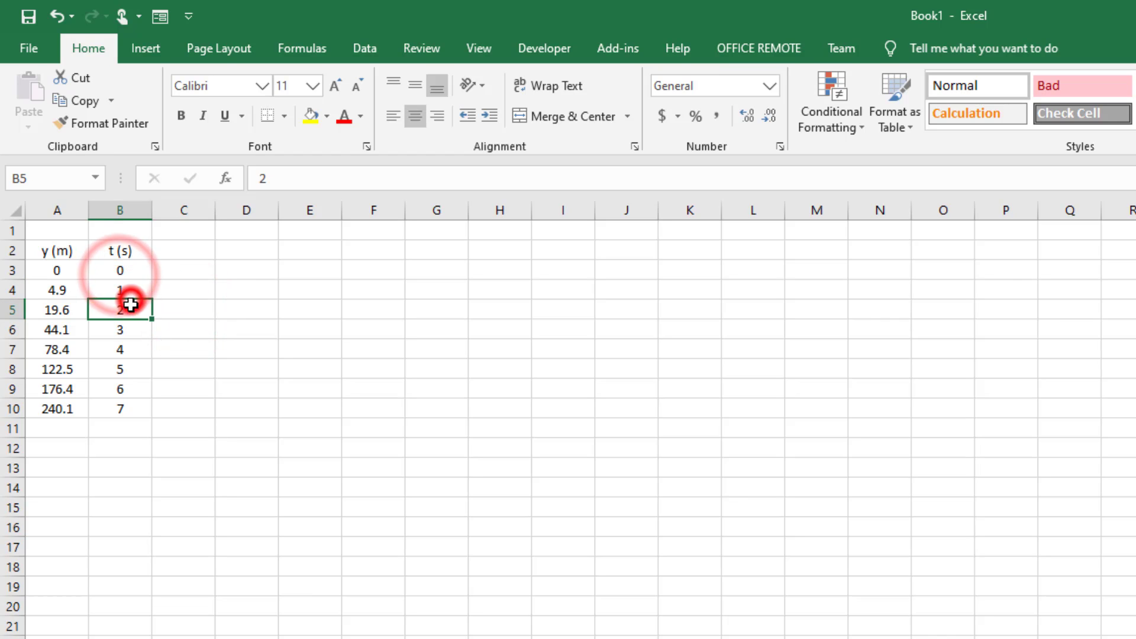
{"action": "left_click", "coordinate": [127, 327]}
{"action": "left_click", "coordinate": [137, 350]}
{"action": "left_click", "coordinate": [140, 388]}
{"action": "left_click", "coordinate": [142, 410]}
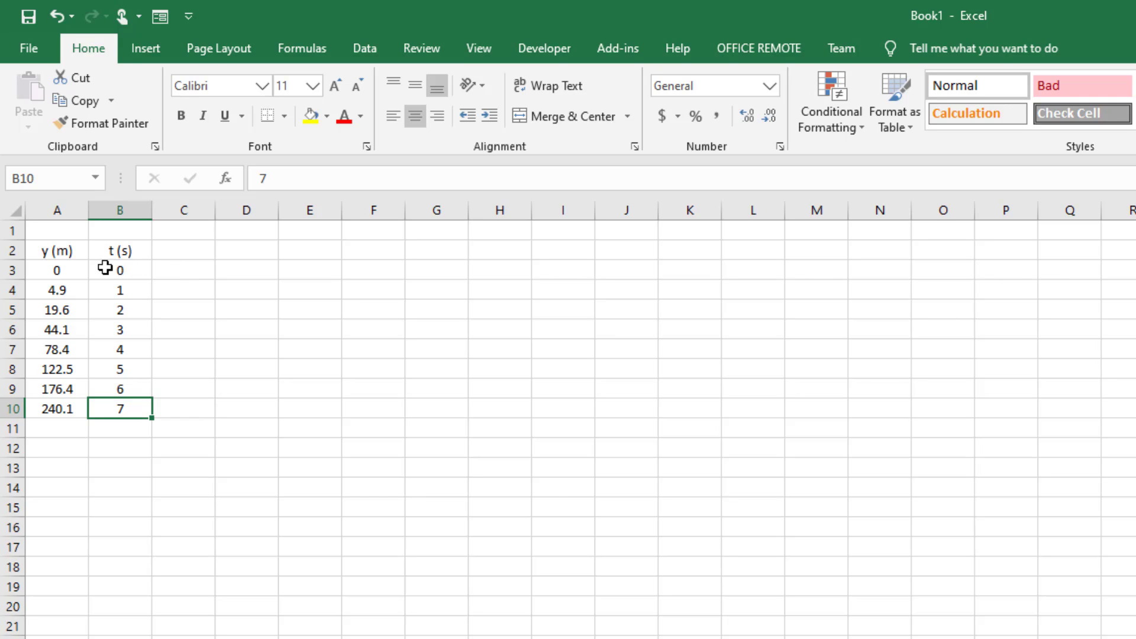
{"action": "left_click", "coordinate": [75, 234]}
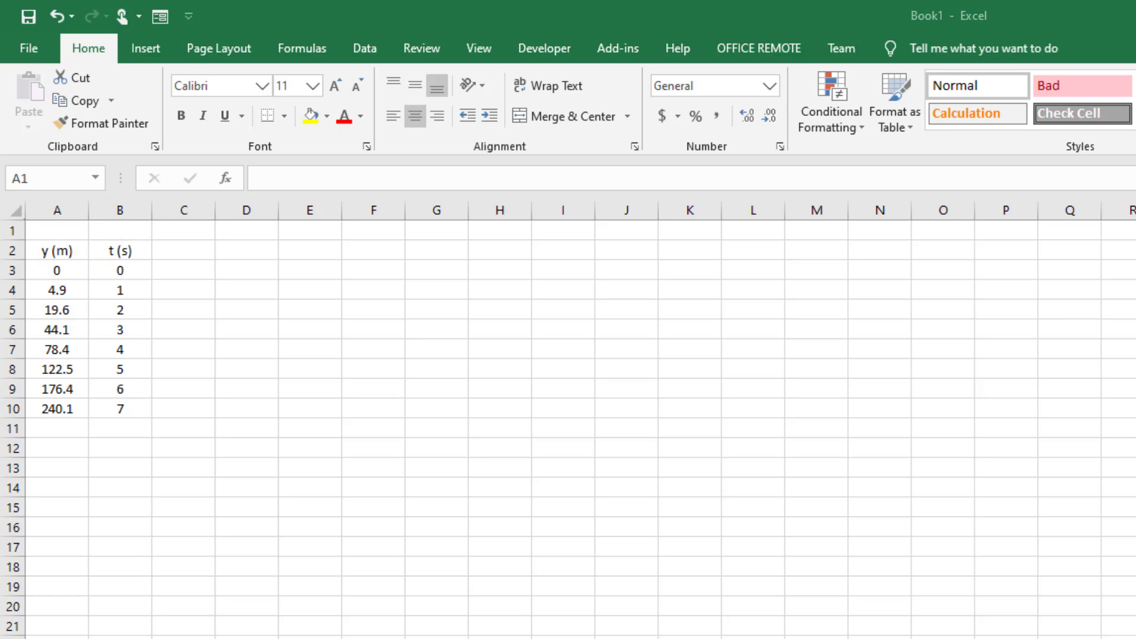
- Switch to SketchBook and label the graph's vertical axis "dep" and its horizontal axis "ind"
{"action": "left_click", "coordinate": [333, 627]}
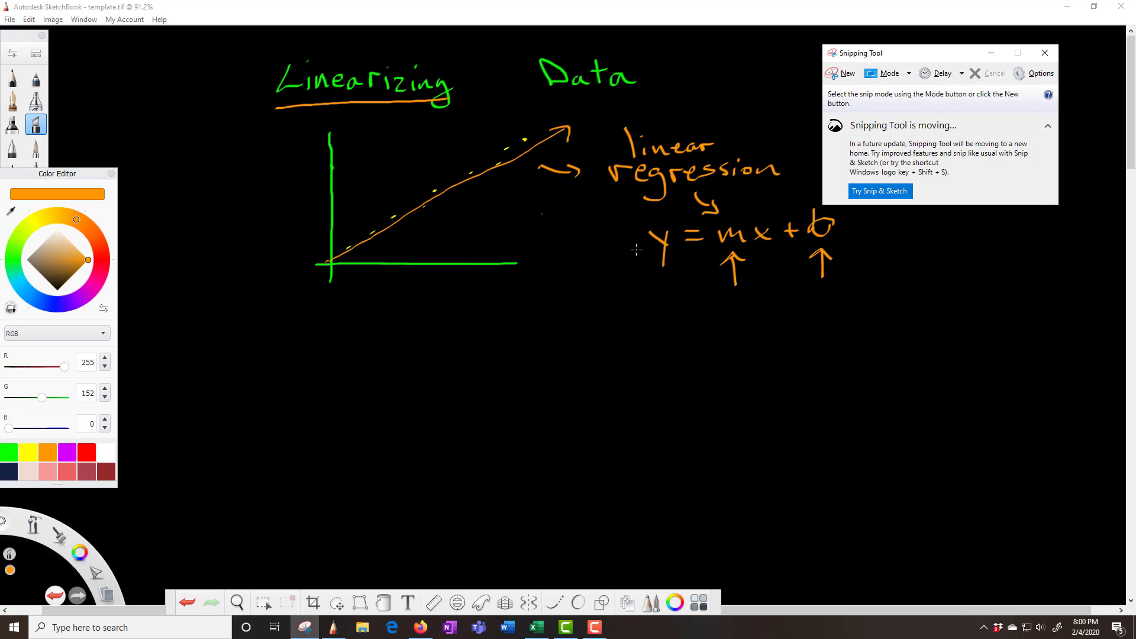
{"action": "left_click", "coordinate": [1044, 52]}
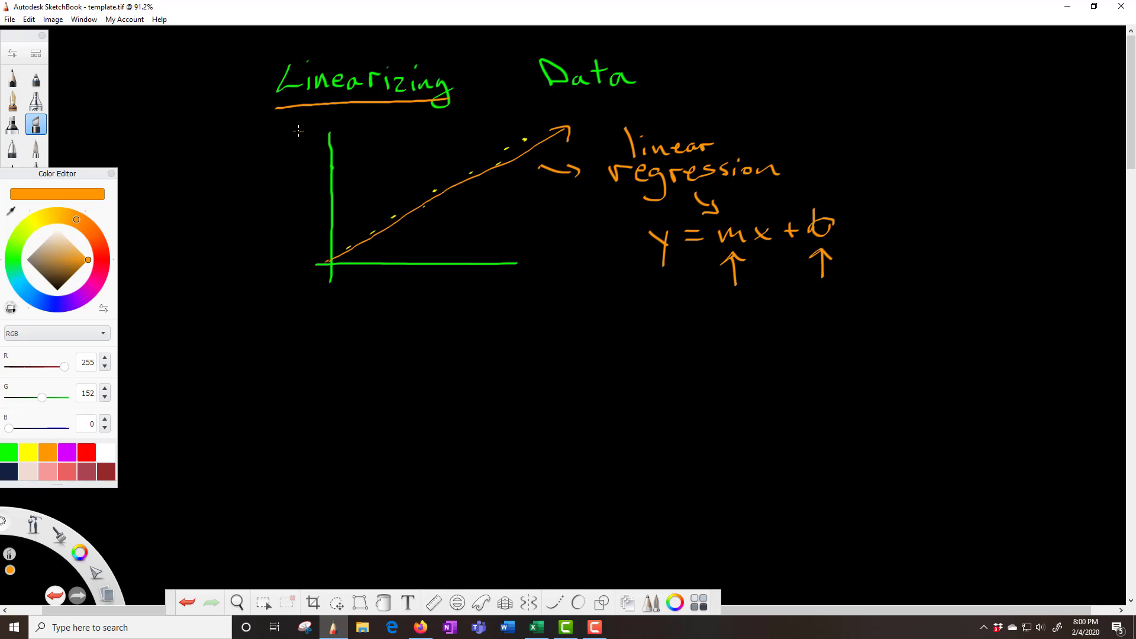
{"action": "left_click_drag", "start_coordinate": [298, 131], "coordinate": [324, 146]}
{"action": "left_click_drag", "start_coordinate": [517, 291], "coordinate": [534, 290]}
{"action": "mouse_move", "coordinate": [544, 279]}
{"action": "left_mouse_down"}
{"action": "mouse_move", "coordinate": [538, 286]}
{"action": "mouse_move", "coordinate": [557, 288]}
{"action": "left_mouse_up"}
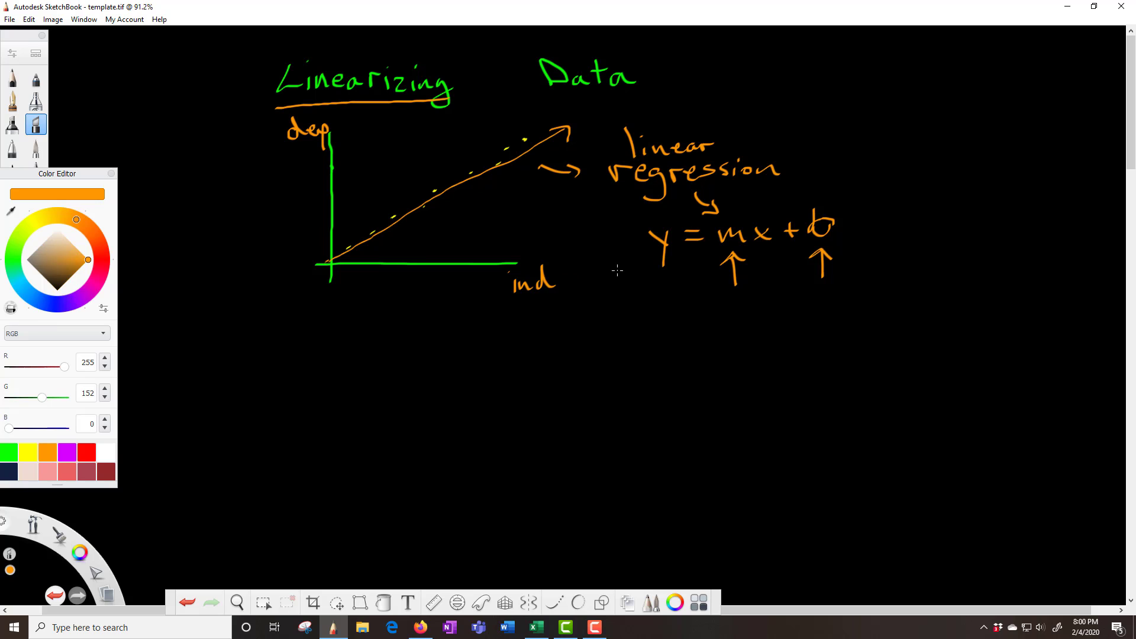
- Return to the Excel workbook and enter "dep" in A1 above y (m) and "ind" in B1 above t (s)
{"action": "left_click", "coordinate": [1067, 7]}
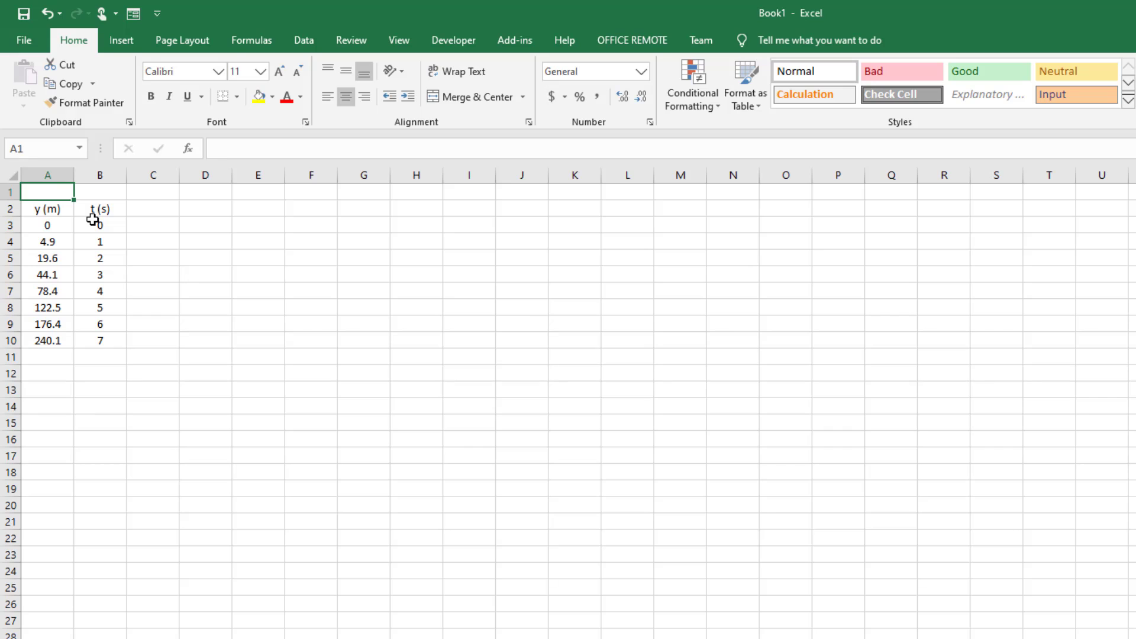
{"action": "type", "text": "dep"}
{"action": "key", "text": "Tab"}
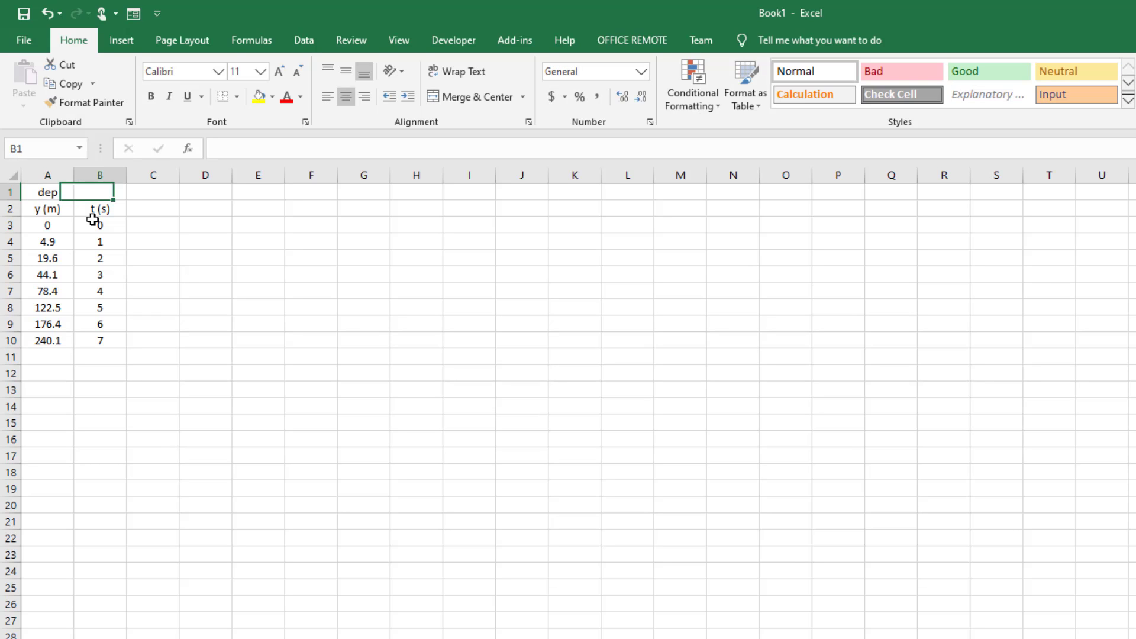
{"action": "type", "text": "ind"}
{"action": "key", "text": "Return"}
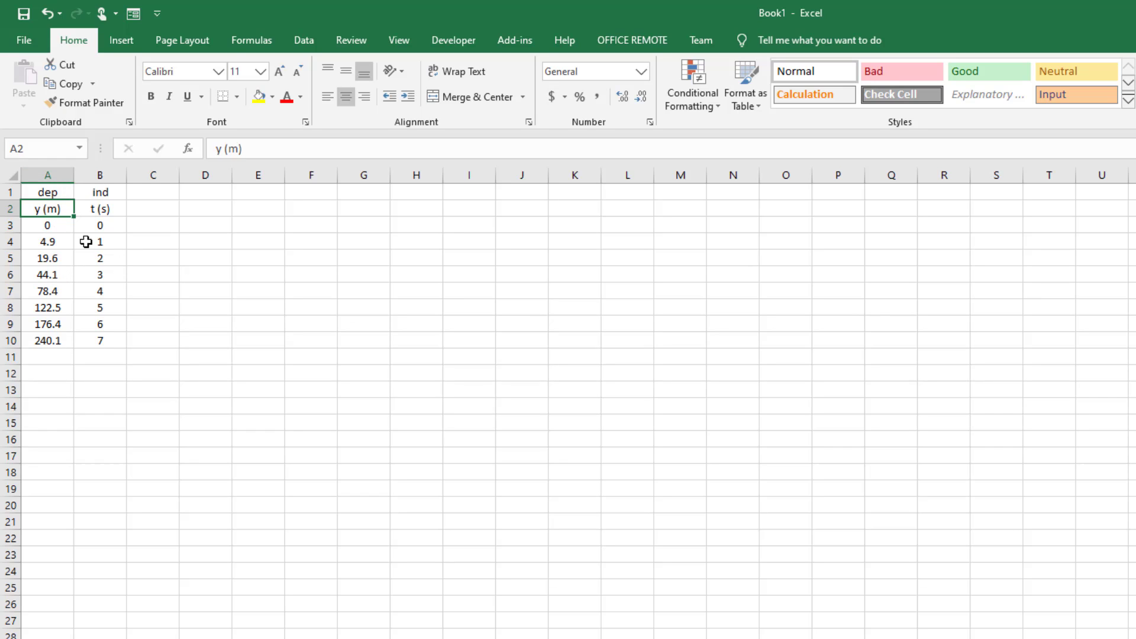
- Insert a markers-only scatter chart from A3:B10 with y (m) in the first column, and move it closer to the data
{"action": "left_click_drag", "start_coordinate": [48, 225], "coordinate": [84, 340]}
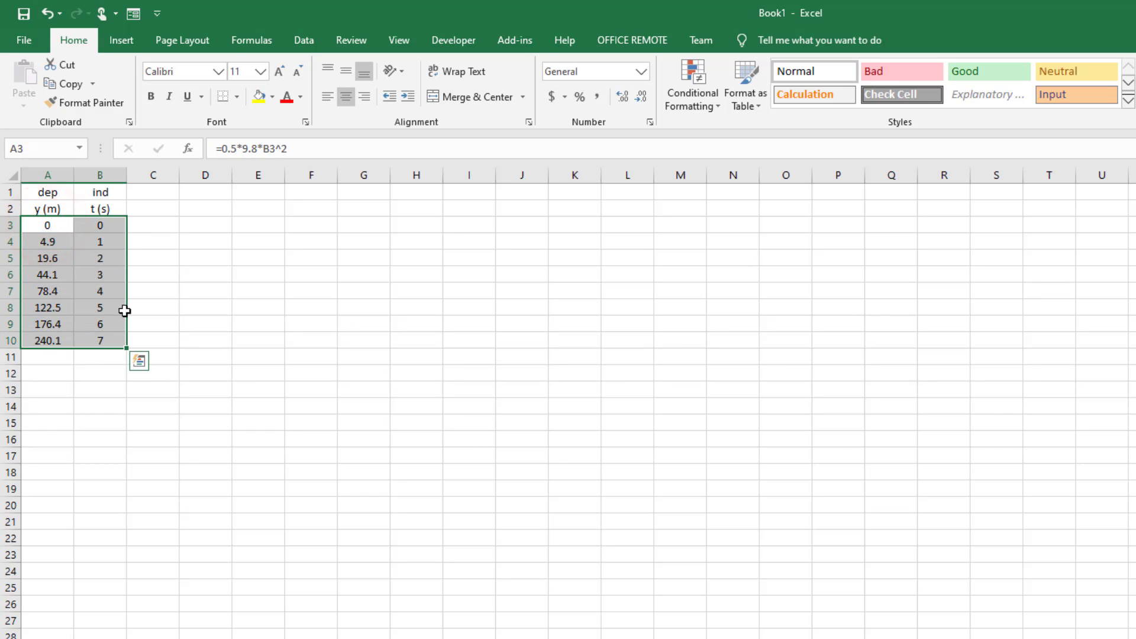
{"action": "left_click", "coordinate": [121, 41]}
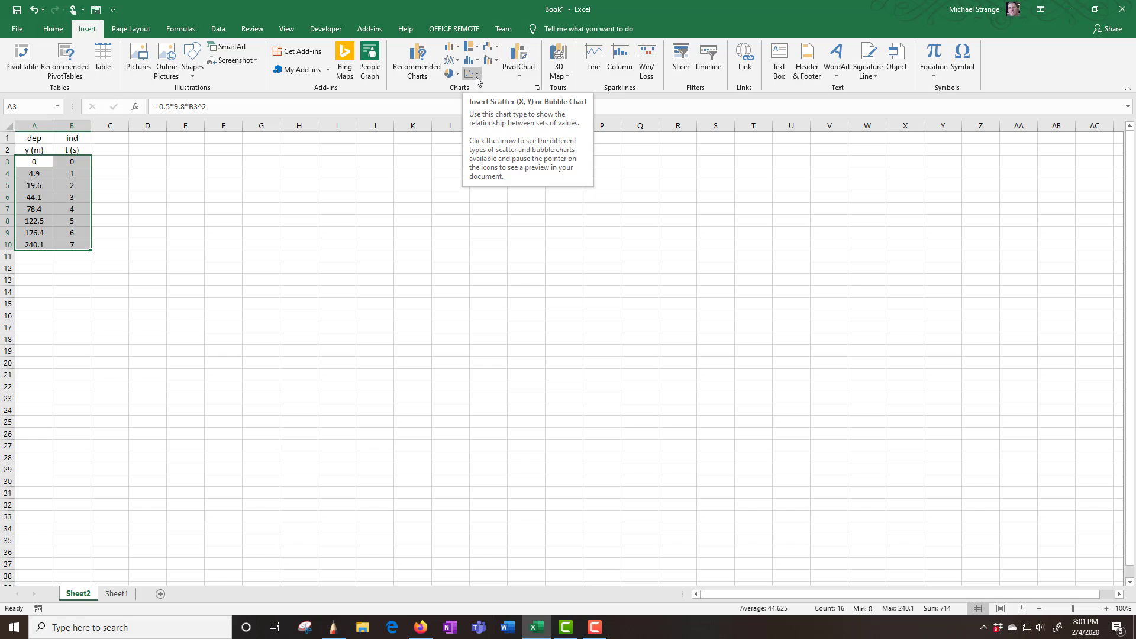
{"action": "left_click", "coordinate": [476, 76]}
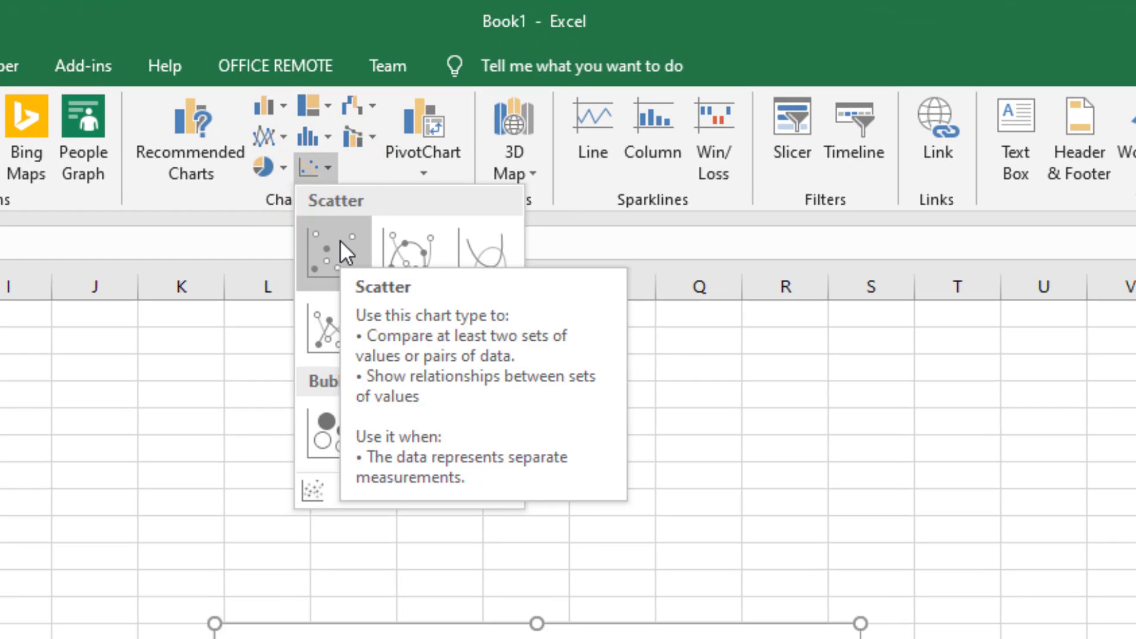
{"action": "left_click", "coordinate": [340, 242]}
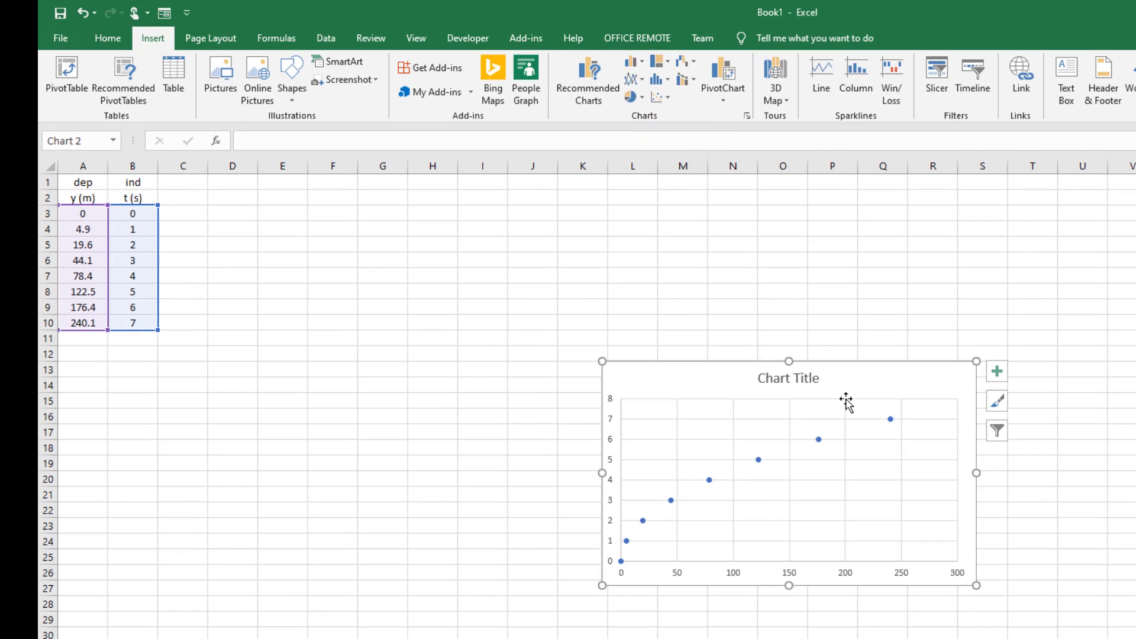
{"action": "left_click_drag", "start_coordinate": [849, 393], "coordinate": [563, 221]}
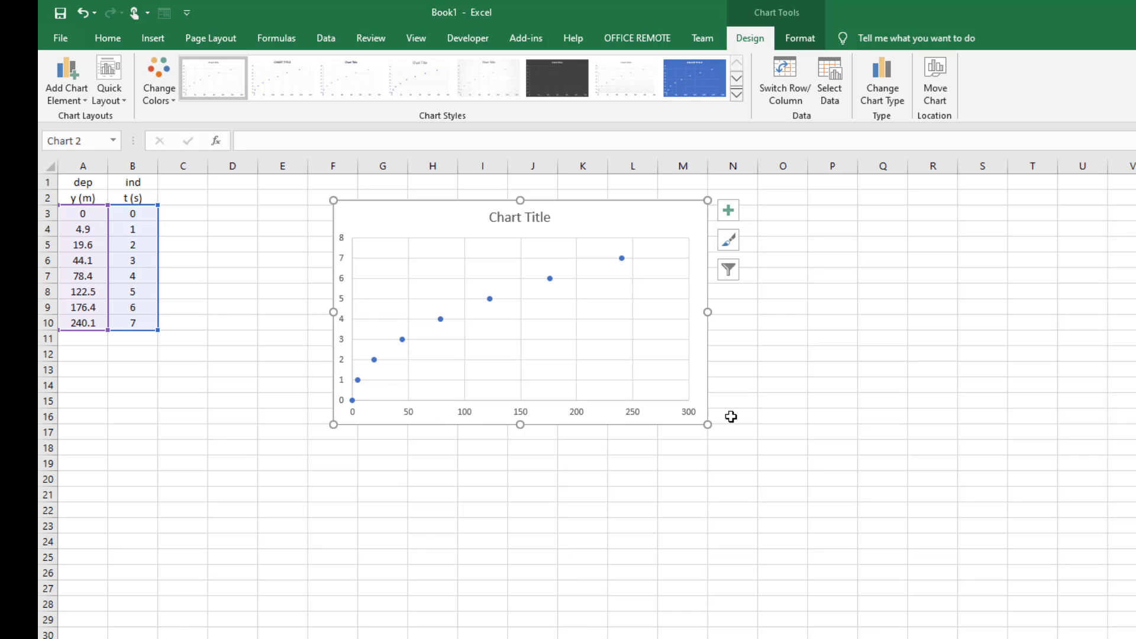
- Swap the two data columns so that ind t (s) is in column A and dep y (m) in column B
{"action": "left_click", "coordinate": [267, 277]}
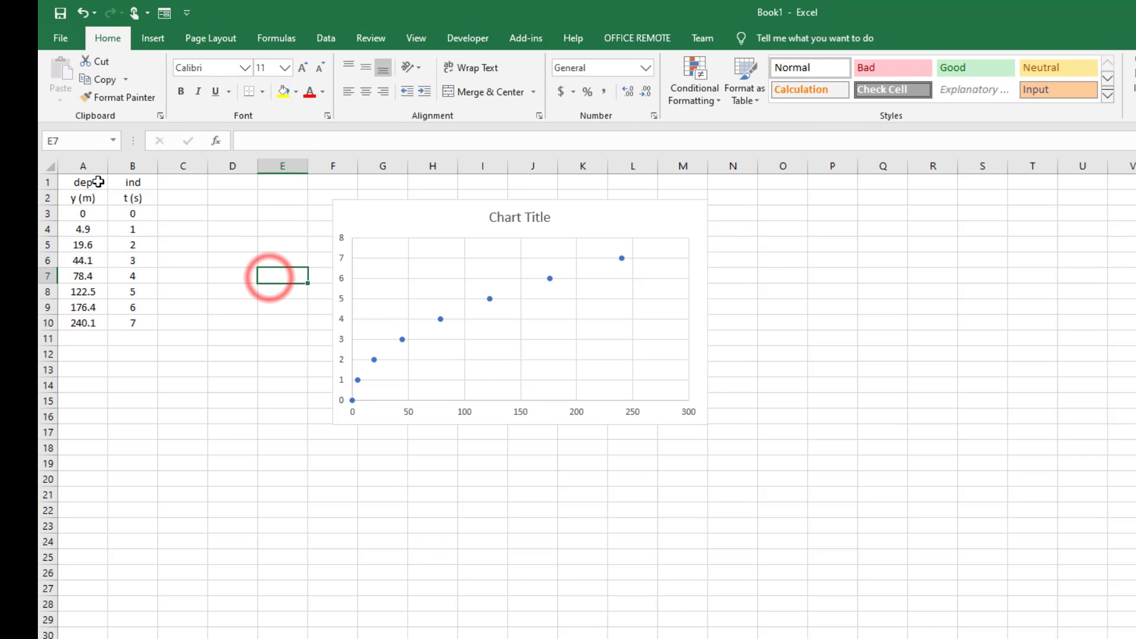
{"action": "left_click_drag", "start_coordinate": [84, 182], "coordinate": [191, 332]}
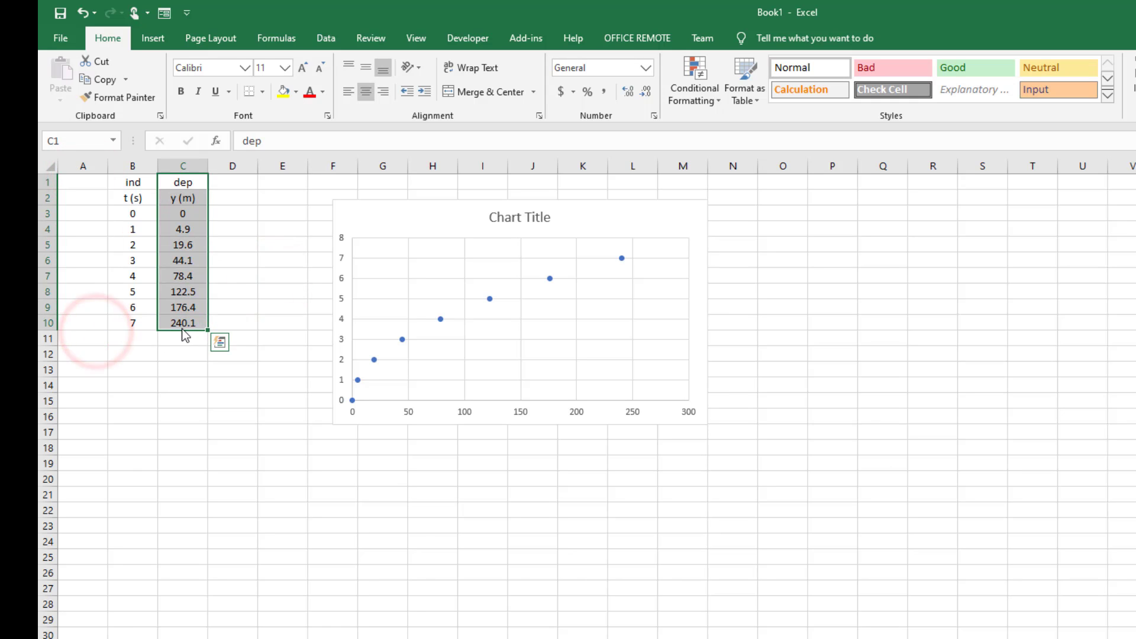
{"action": "left_click_drag", "start_coordinate": [181, 274], "coordinate": [140, 332]}
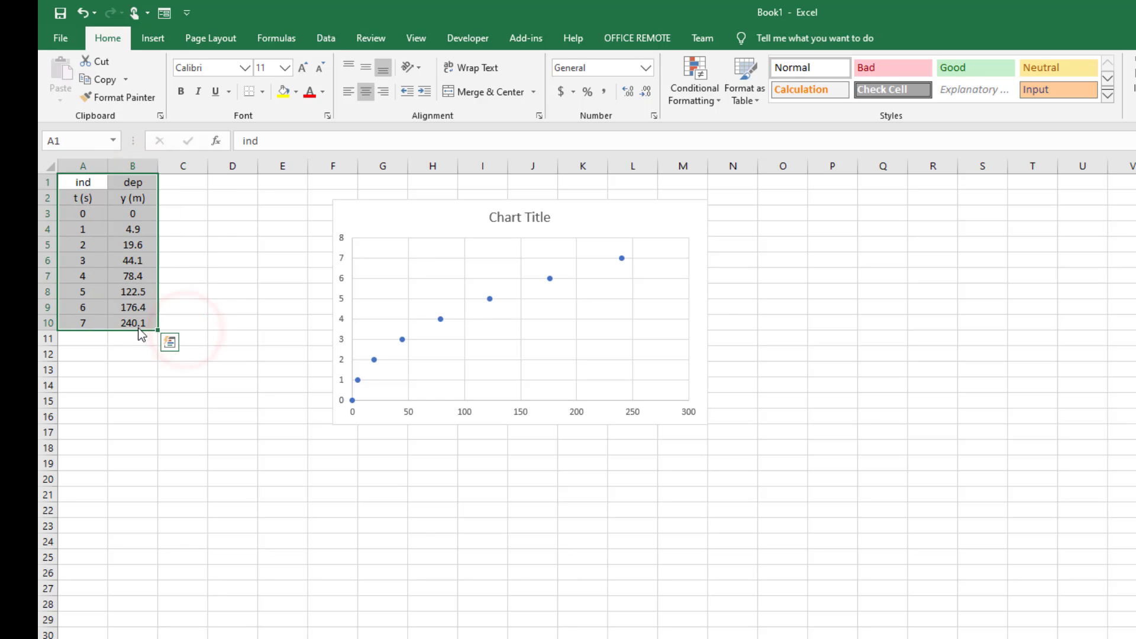
- Delete the existing scatter chart from the sheet
{"action": "left_click", "coordinate": [222, 316]}
{"action": "left_click", "coordinate": [416, 219]}
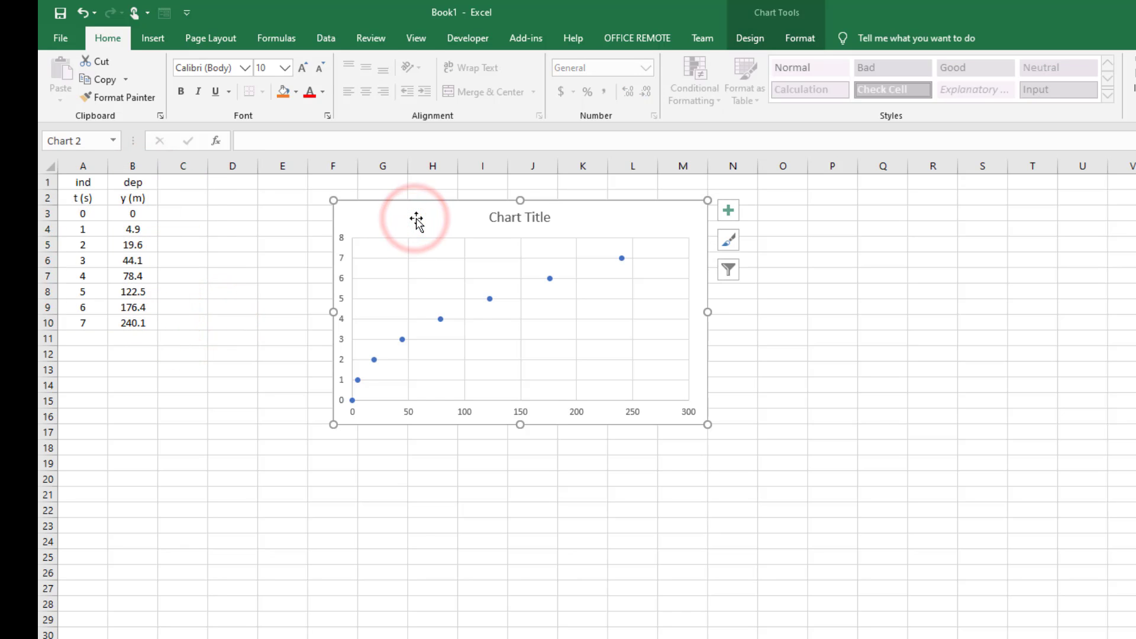
{"action": "key", "text": "Delete"}
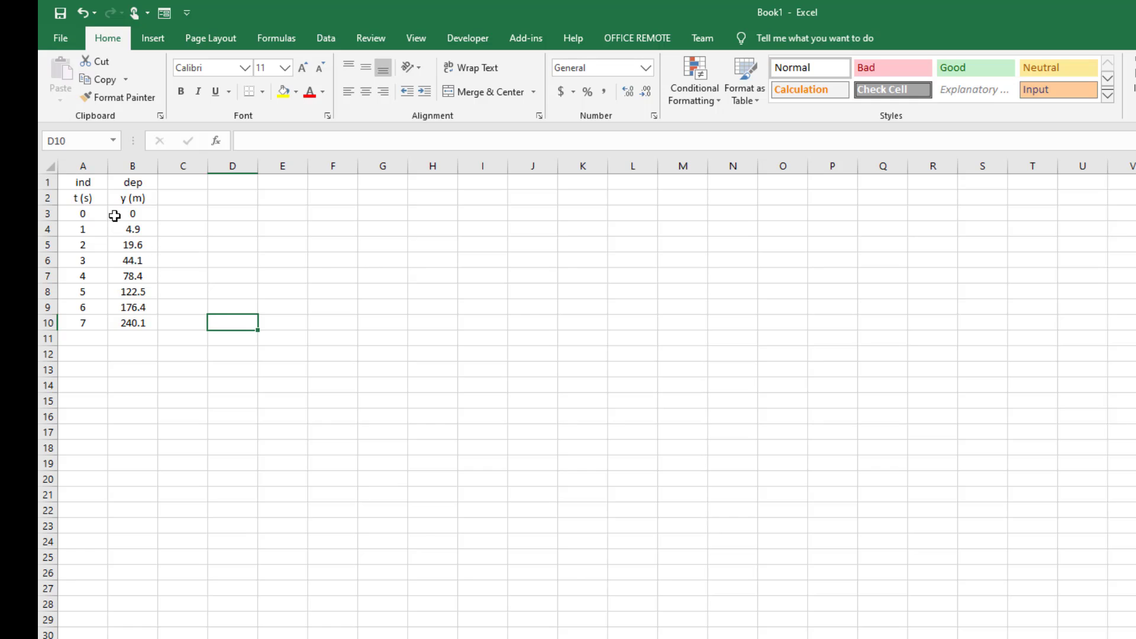
- Insert a markers-only scatter chart from the reordered data in A3:B10, place it beside the table, and enlarge it to about row 17
{"action": "left_click_drag", "start_coordinate": [84, 214], "coordinate": [132, 324]}
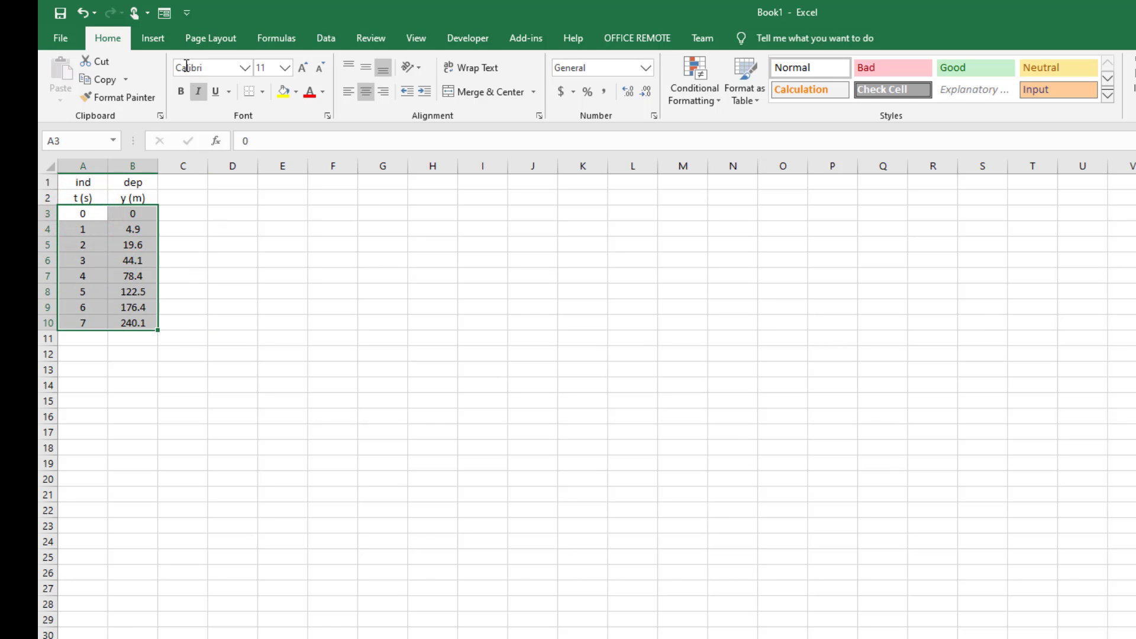
{"action": "left_click", "coordinate": [155, 40]}
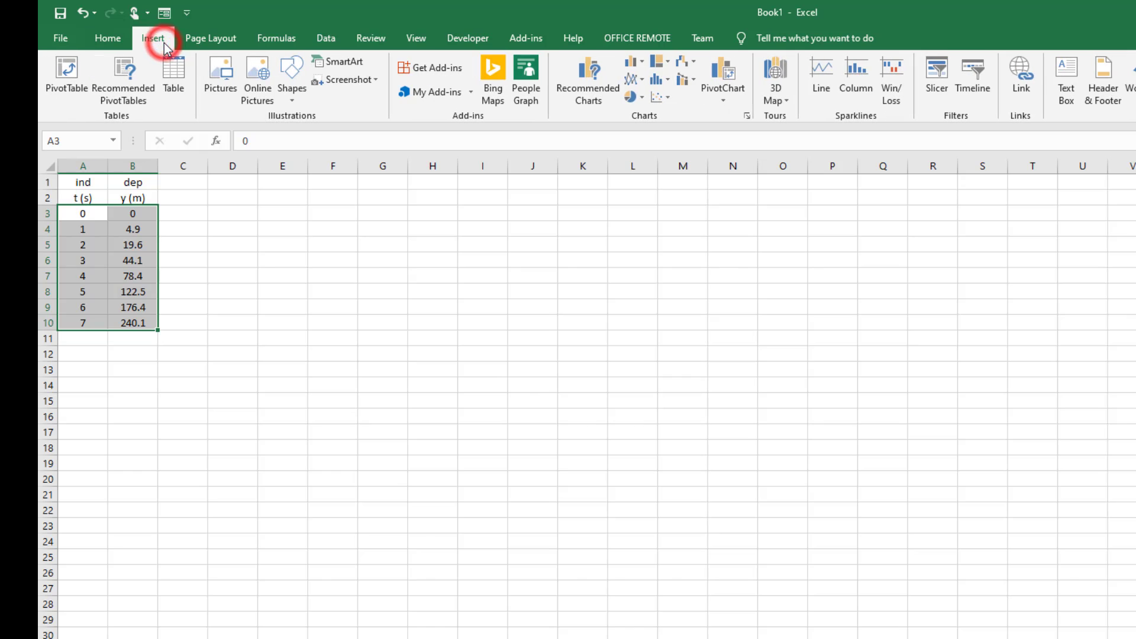
{"action": "left_click", "coordinate": [660, 96]}
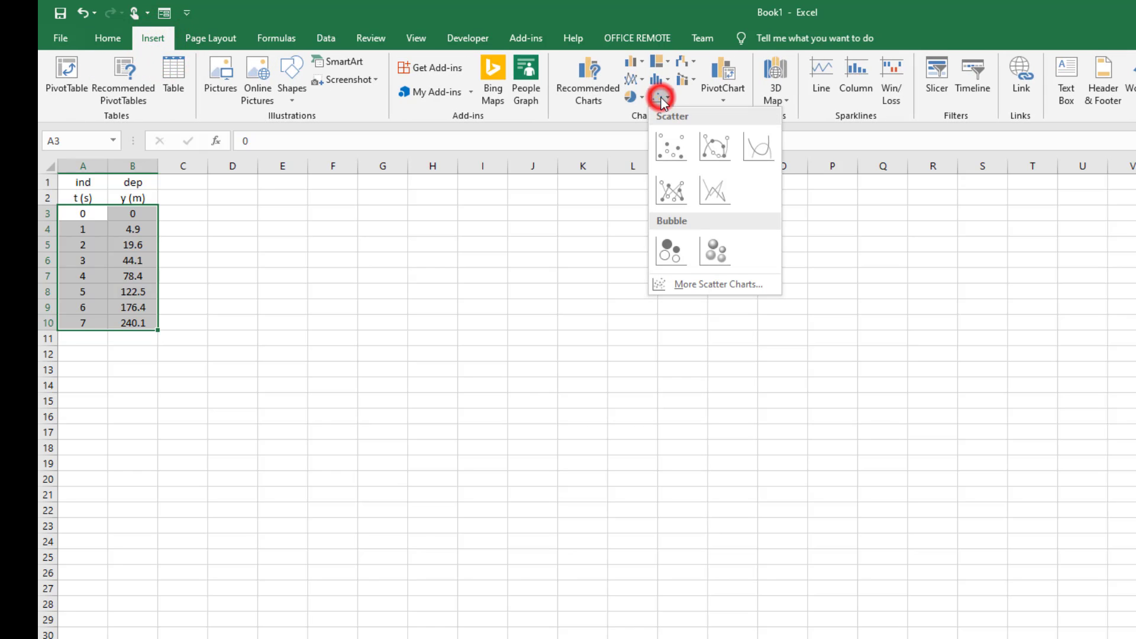
{"action": "left_click", "coordinate": [669, 145]}
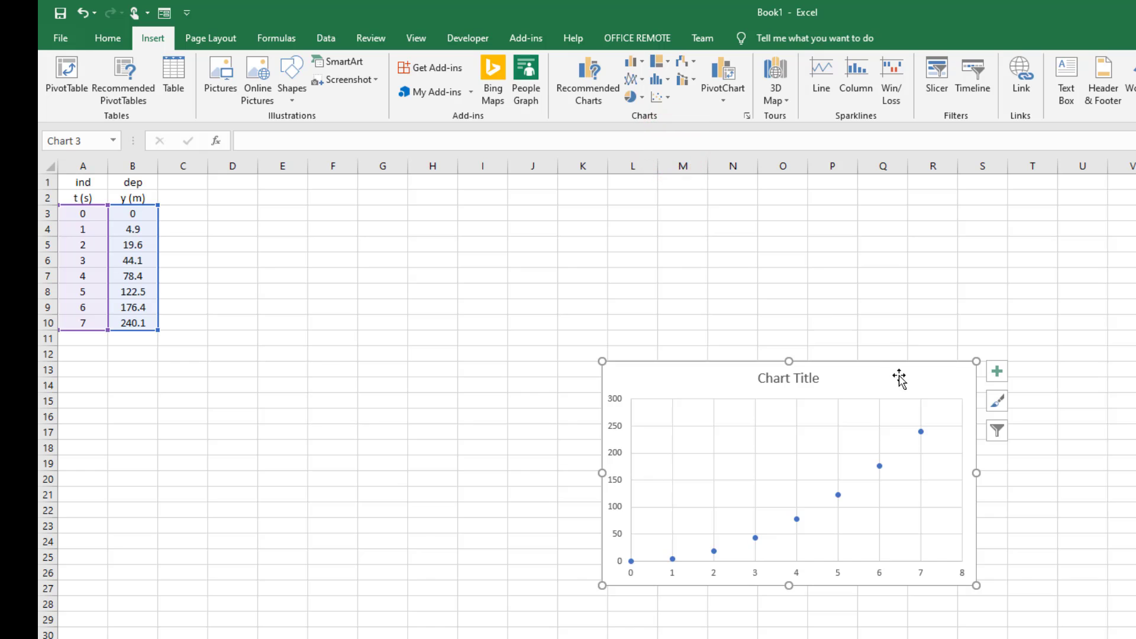
{"action": "left_click_drag", "start_coordinate": [897, 376], "coordinate": [587, 197]}
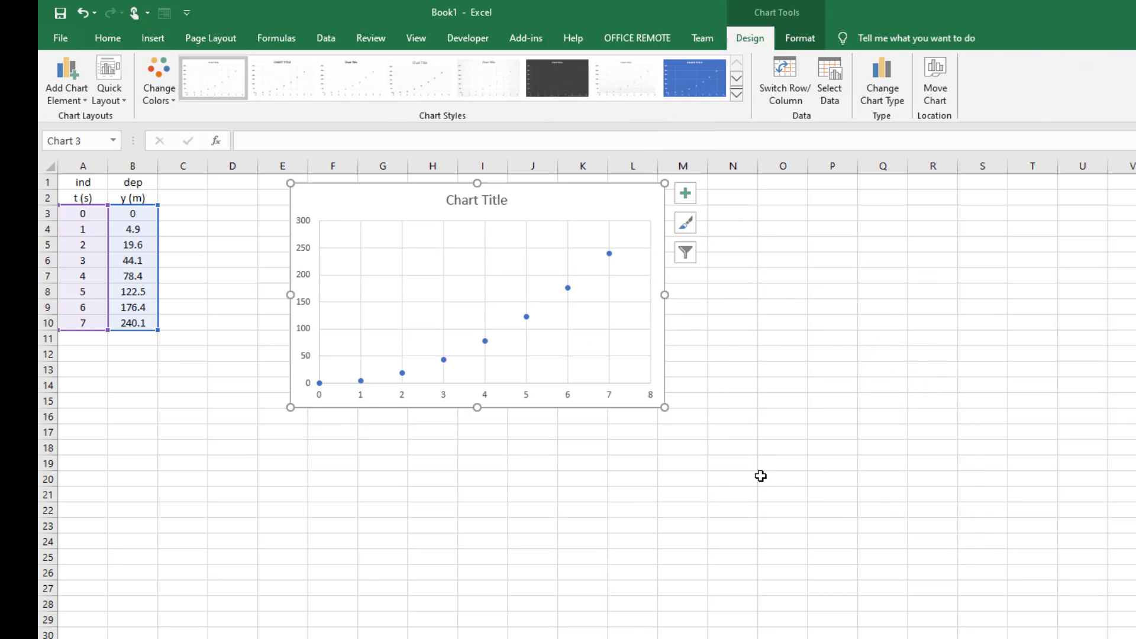
{"action": "left_click_drag", "start_coordinate": [664, 407], "coordinate": [721, 434]}
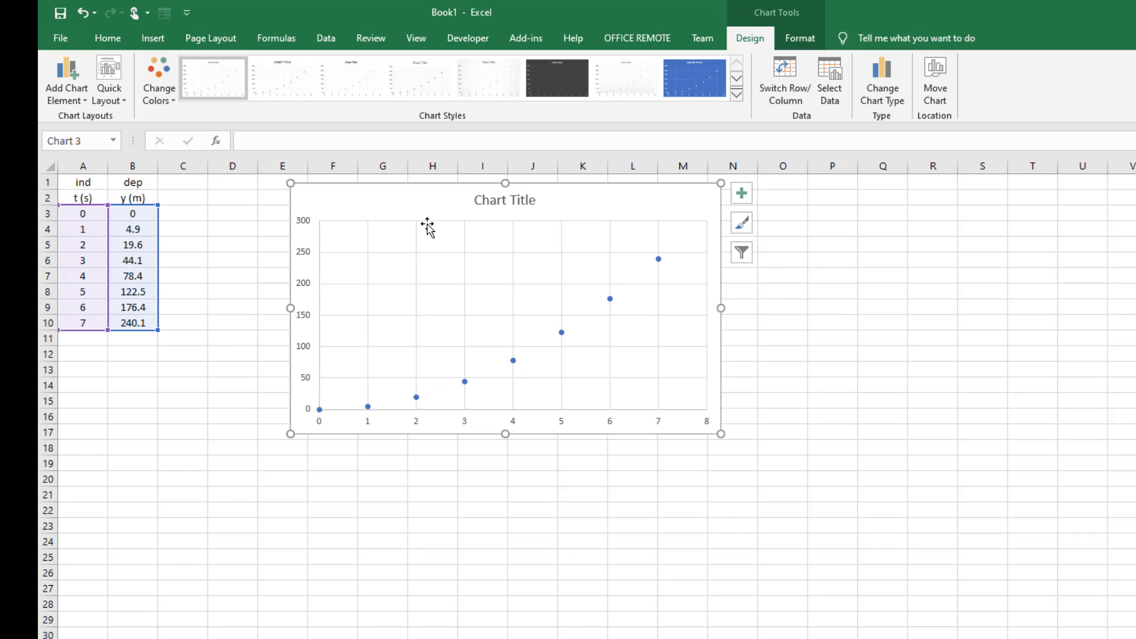
- Move the scatter chart slightly down and add axis titles to it, leaving error bars off
{"action": "left_click_drag", "start_coordinate": [418, 198], "coordinate": [415, 208]}
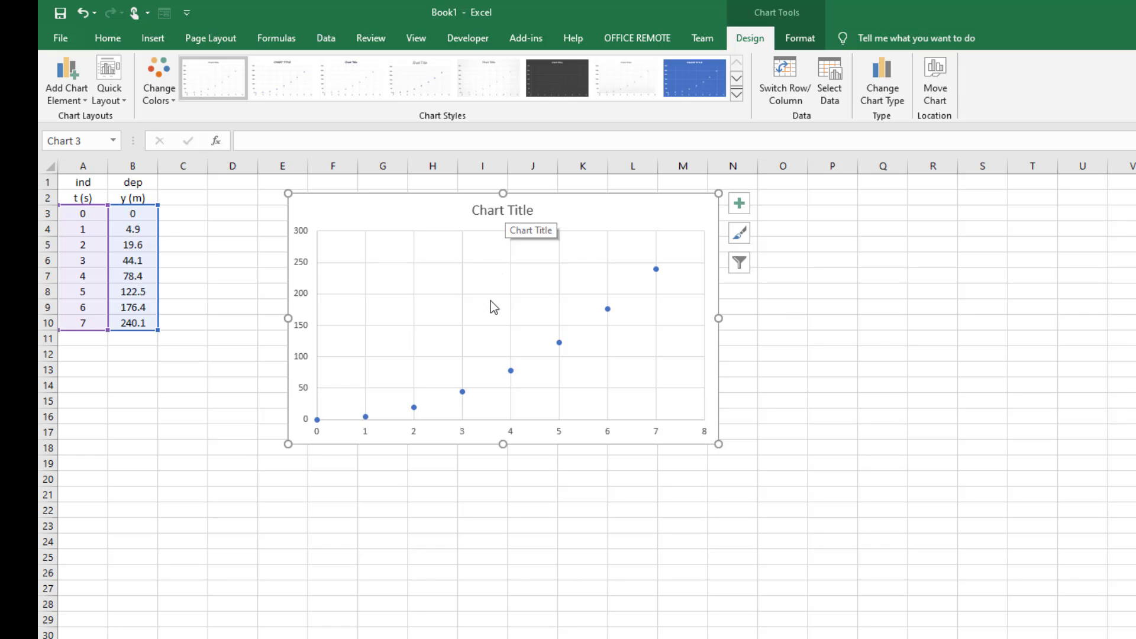
{"action": "left_click", "coordinate": [742, 205]}
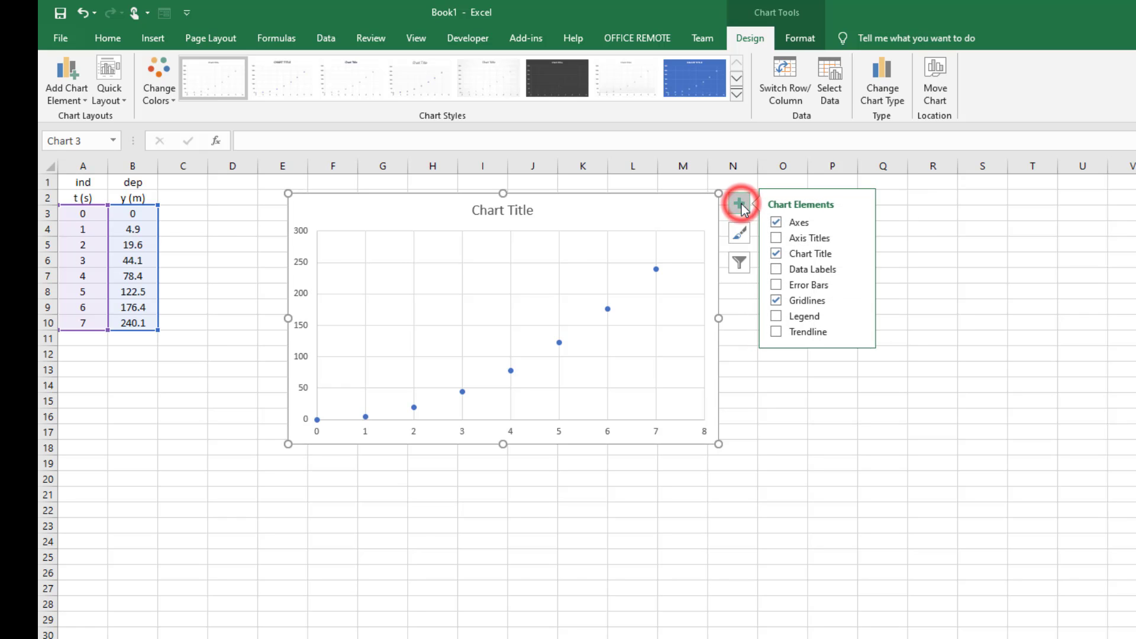
{"action": "left_click", "coordinate": [812, 239]}
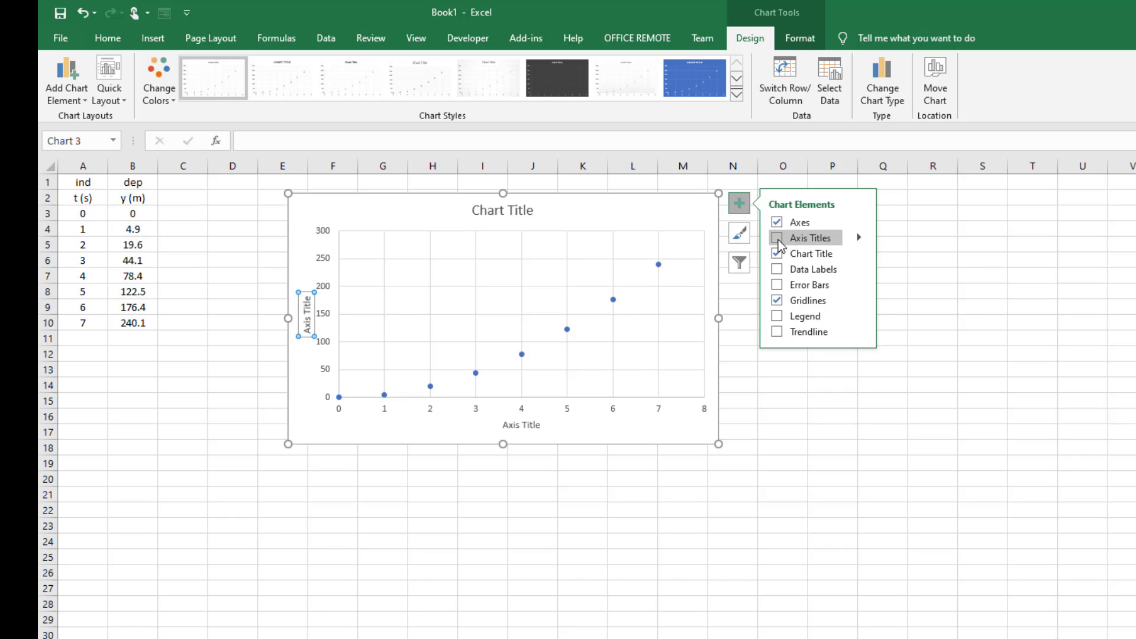
{"action": "left_click", "coordinate": [814, 286]}
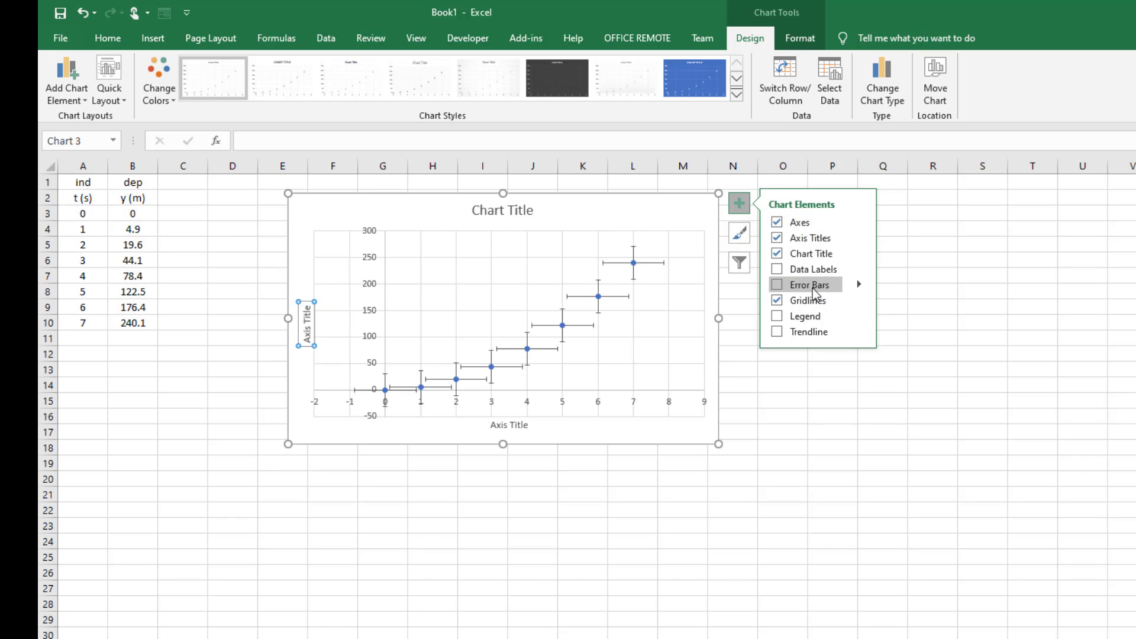
{"action": "left_click", "coordinate": [814, 287]}
- Set the chart title to "Position (m) vs. Time (s)"
{"action": "left_click", "coordinate": [506, 210]}
{"action": "left_click", "coordinate": [517, 209]}
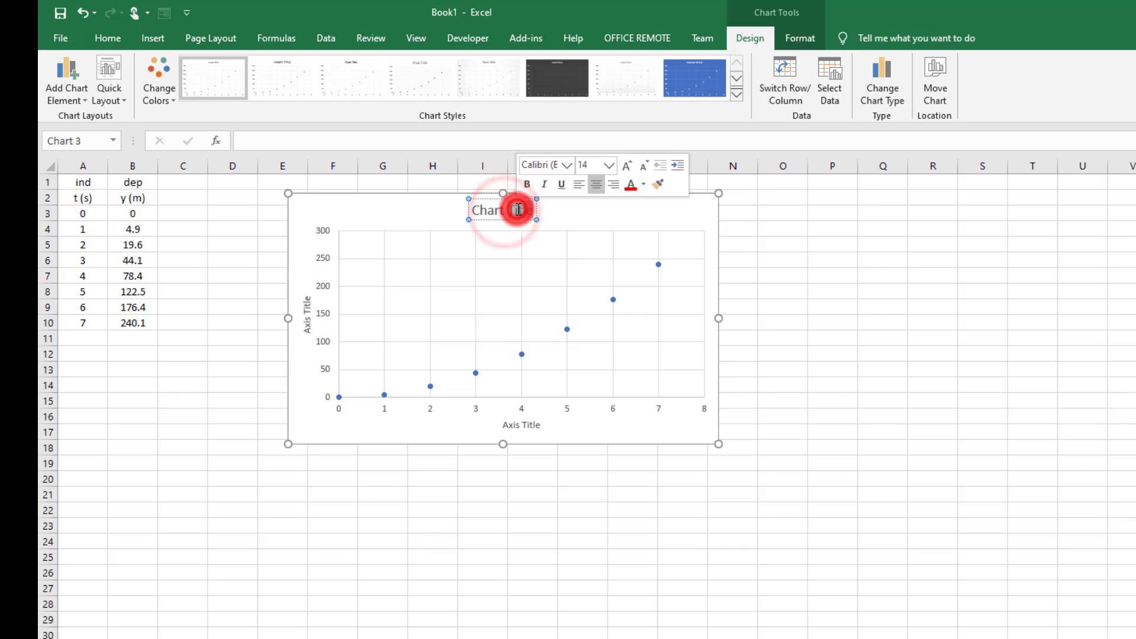
{"action": "triple_click", "coordinate": [517, 209]}
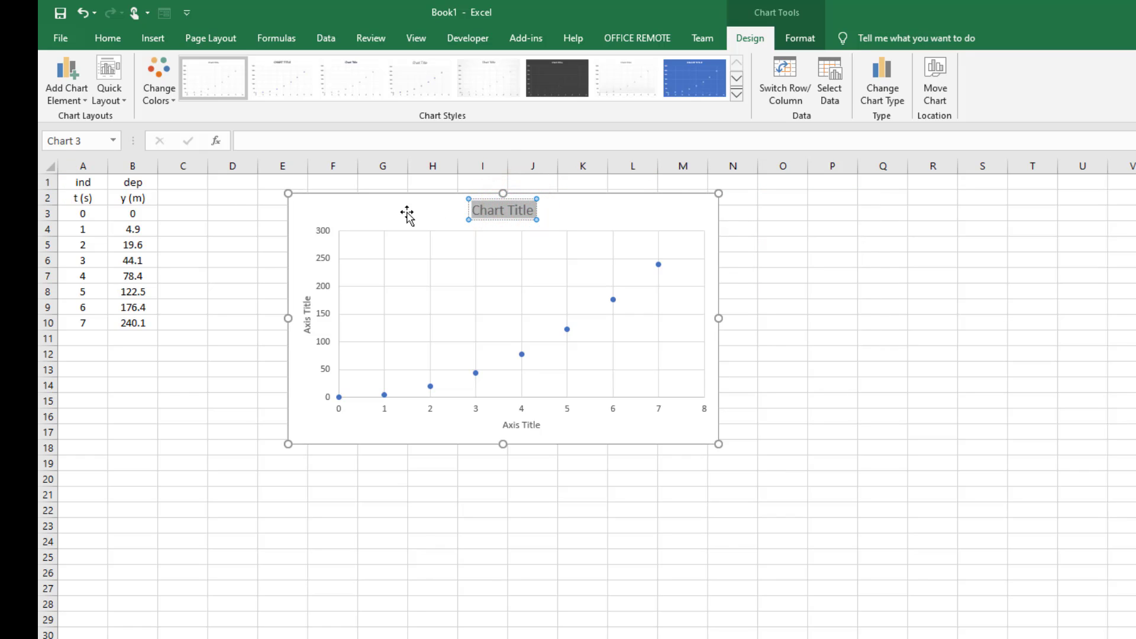
{"action": "type", "text": "P"}
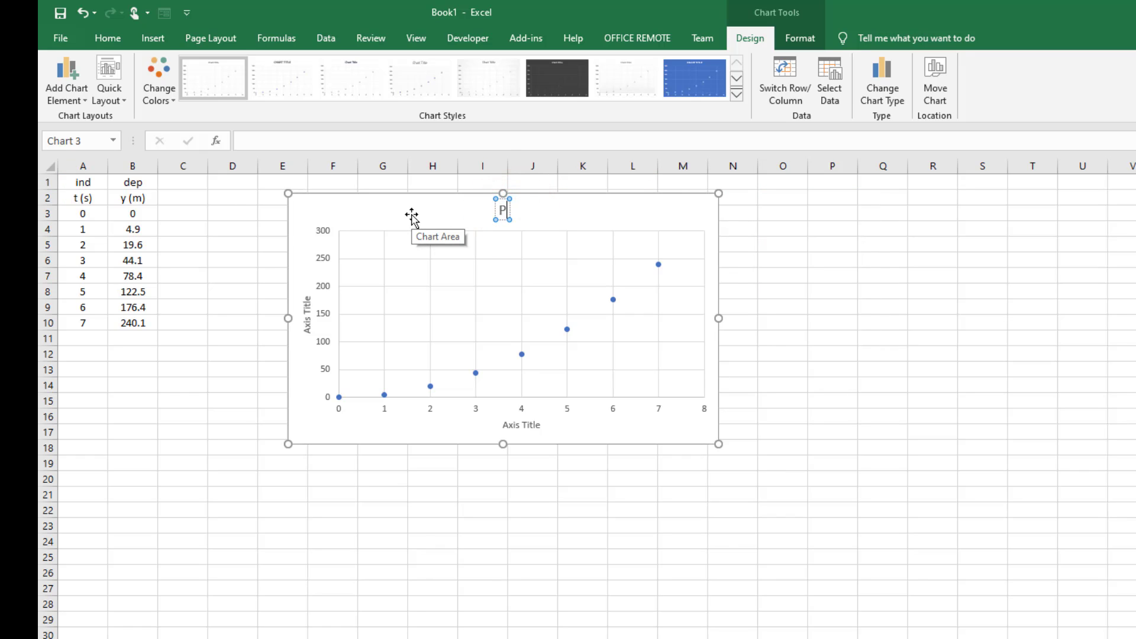
{"action": "type", "text": "ositiviion"}
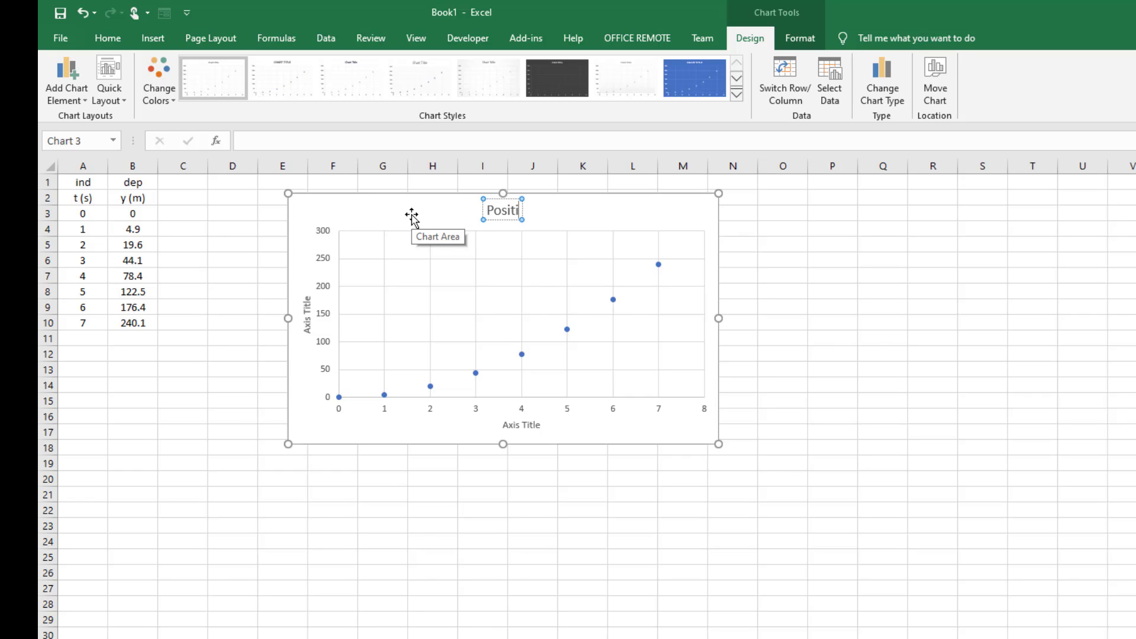
{"action": "key", "text": "BackSpace"}
{"action": "key", "text": "BackSpace"}
{"action": "key", "text": "BackSpace"}
{"action": "type", "text": "on (m) v"}
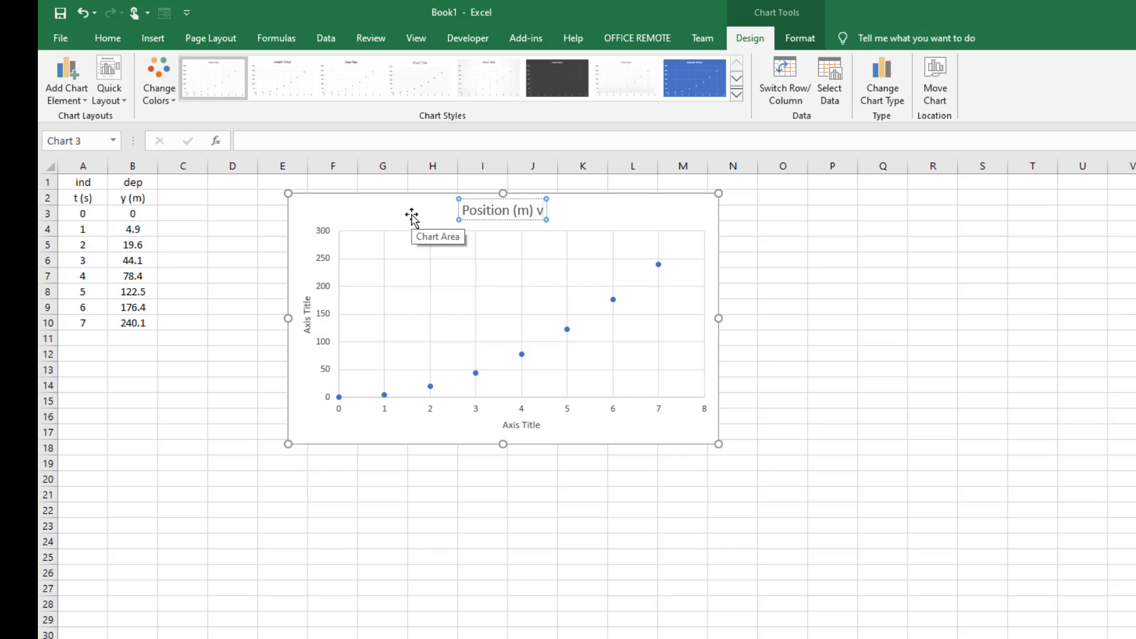
{"action": "type", "text": "s. Time"}
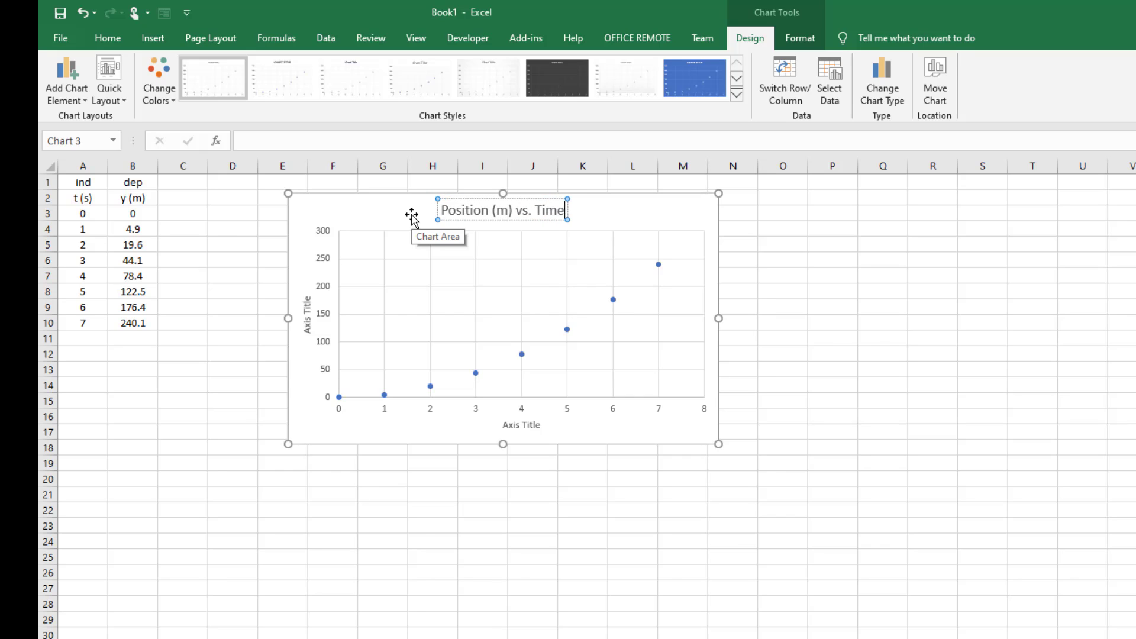
{"action": "type", "text": " (s)"}
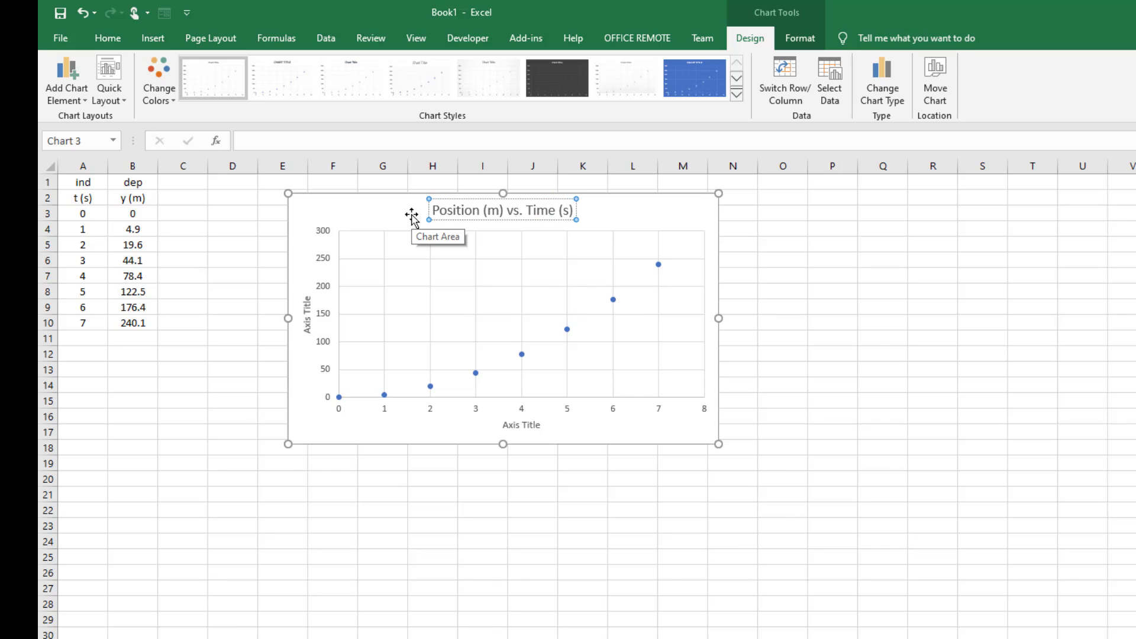
- Set the vertical axis title to "Position (m)"
{"action": "left_click", "coordinate": [308, 324]}
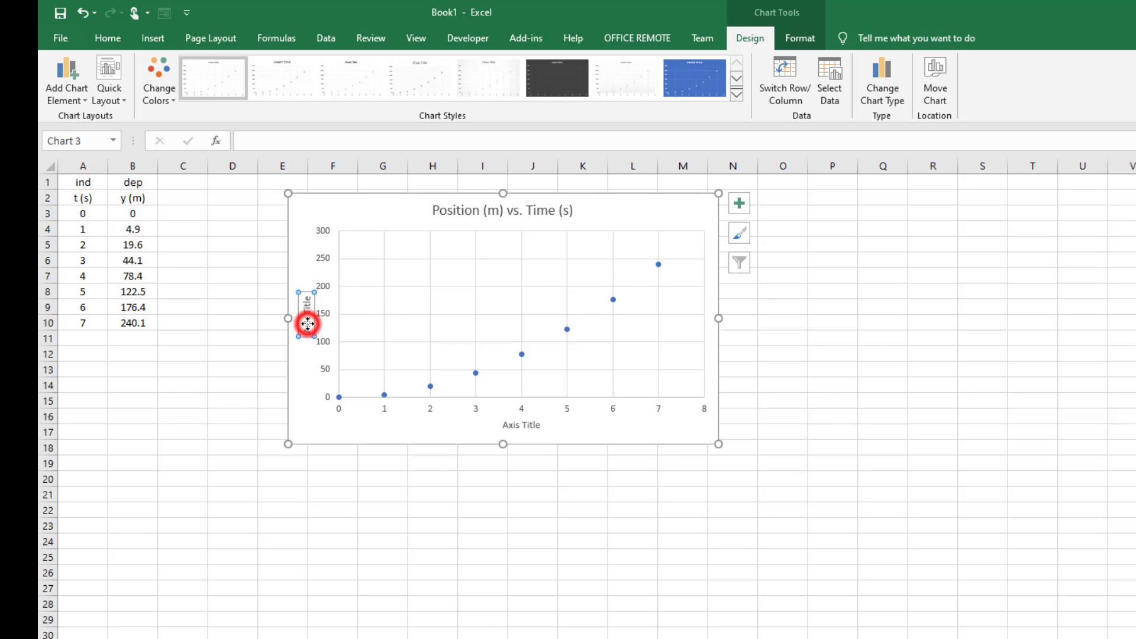
{"action": "triple_click", "coordinate": [308, 323]}
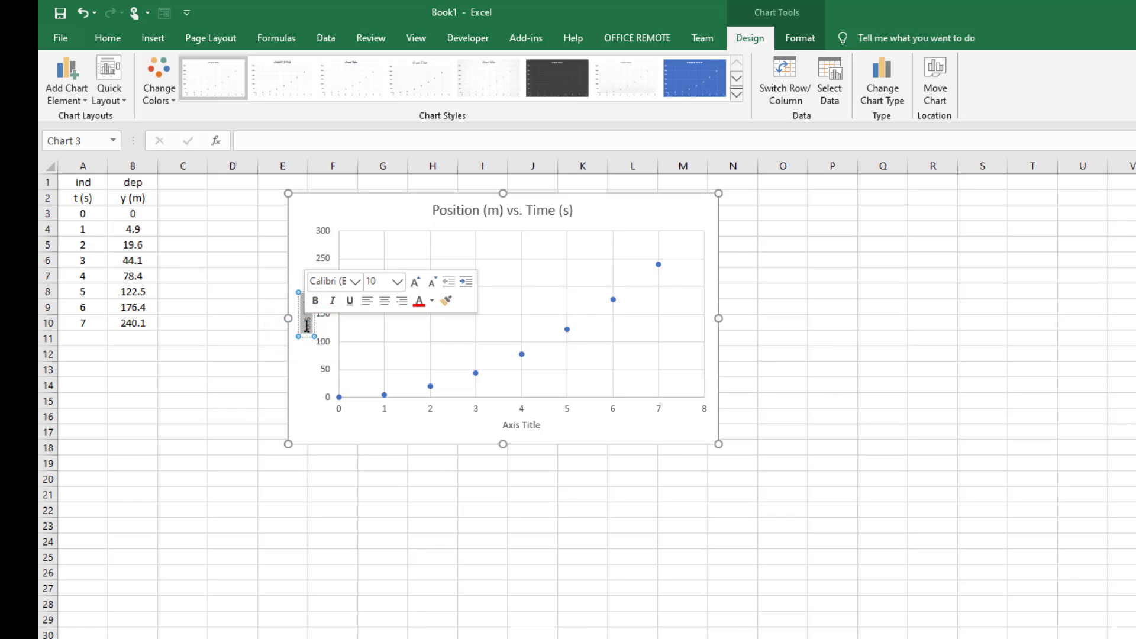
{"action": "type", "text": "Position"}
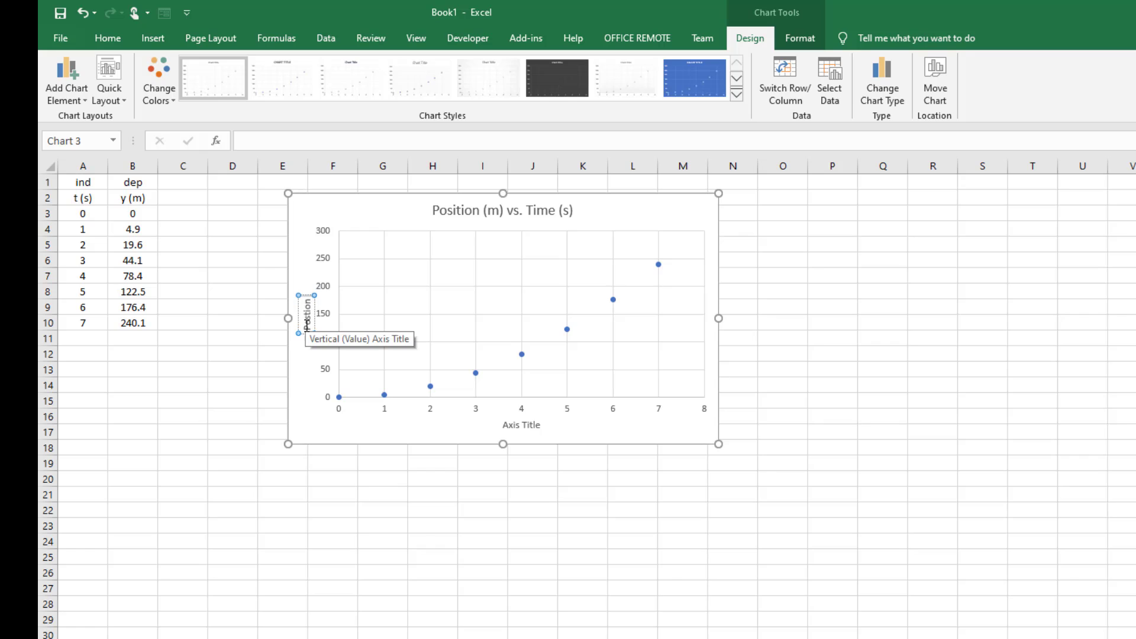
{"action": "type", "text": " (m)"}
- Set the horizontal axis title to "Time (s)" and nudge the chart slightly up
{"action": "left_click", "coordinate": [518, 425]}
{"action": "left_click", "coordinate": [530, 425]}
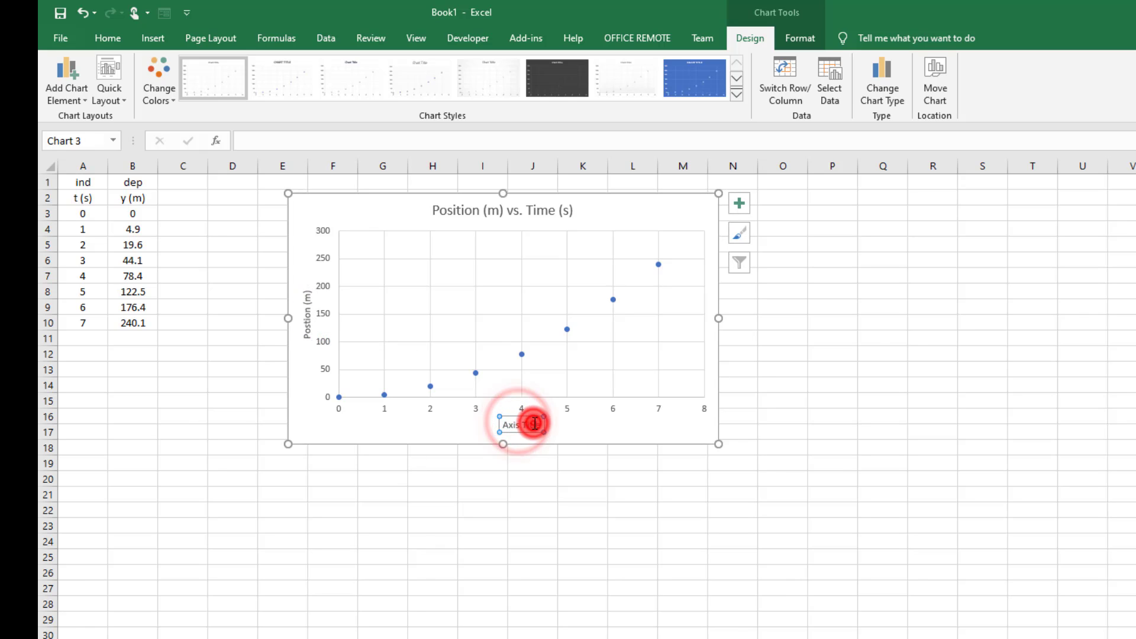
{"action": "left_click_drag", "start_coordinate": [515, 426], "coordinate": [512, 425]}
{"action": "triple_click", "coordinate": [512, 424]}
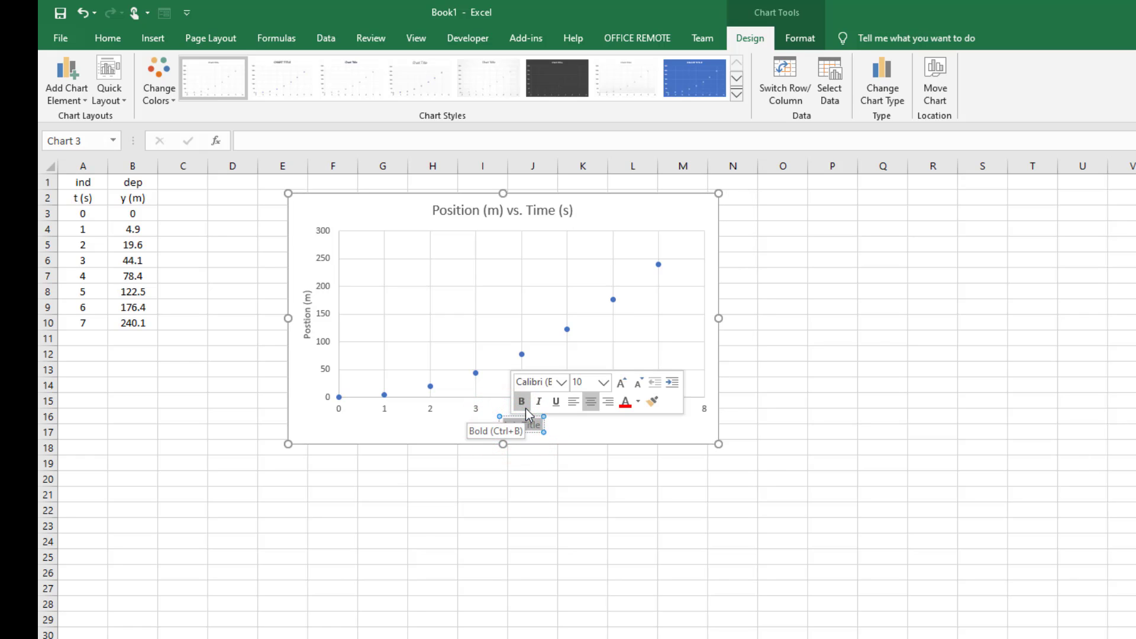
{"action": "type", "text": "Time"}
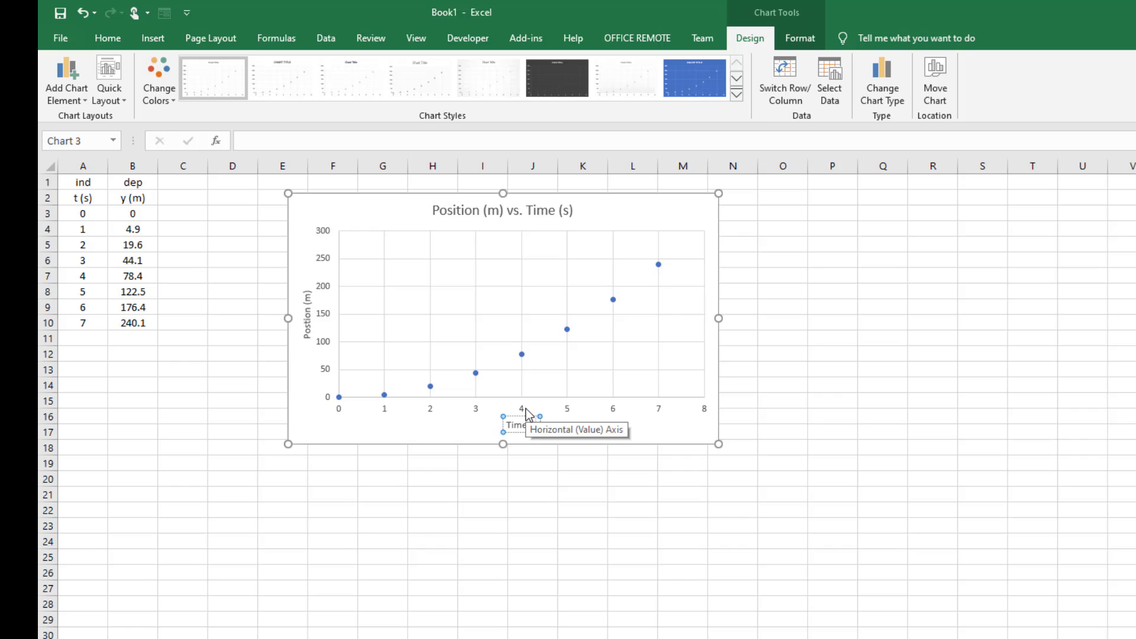
{"action": "type", "text": " (s)"}
{"action": "left_click", "coordinate": [699, 426]}
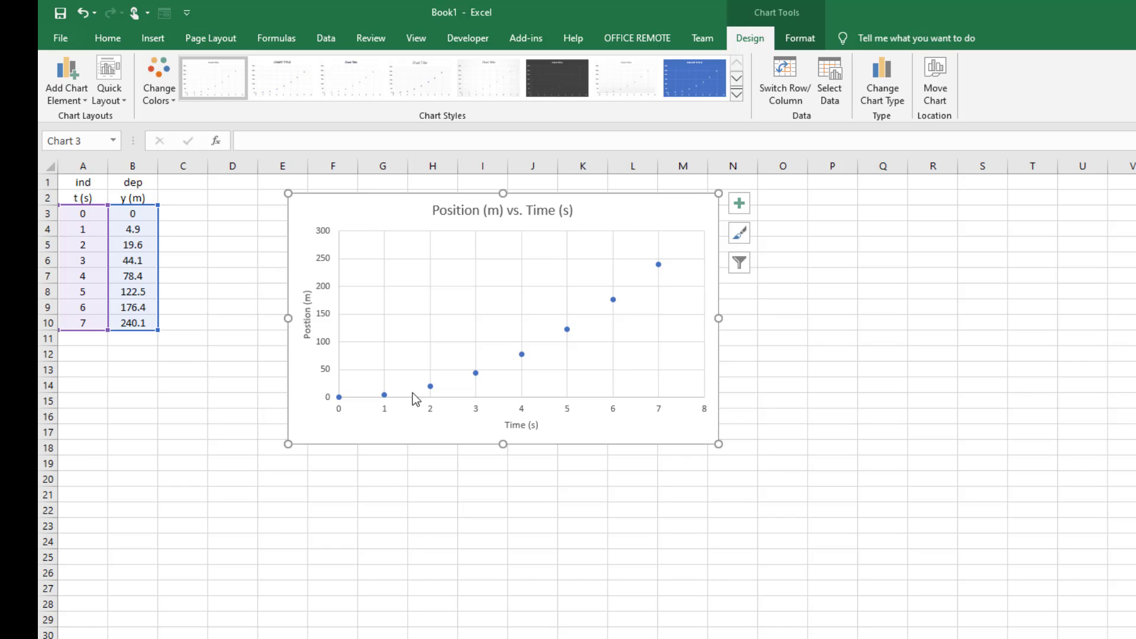
{"action": "left_click_drag", "start_coordinate": [674, 428], "coordinate": [674, 420]}
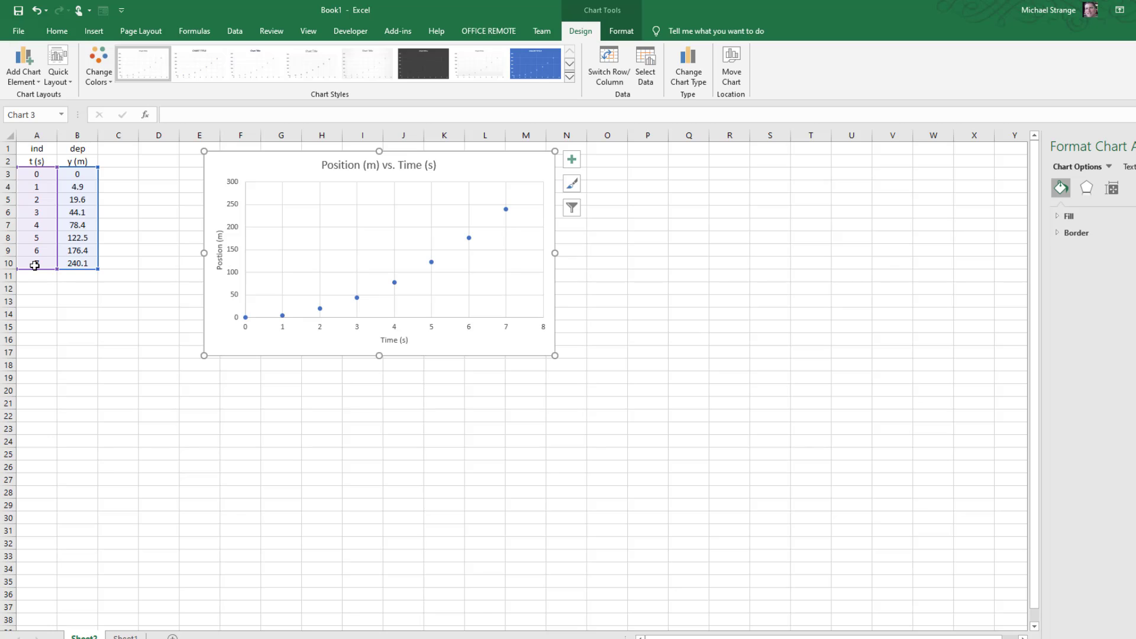
- Copy the data table with its unit headers from A2:B10 and paste it at A21
{"action": "left_click", "coordinate": [58, 292]}
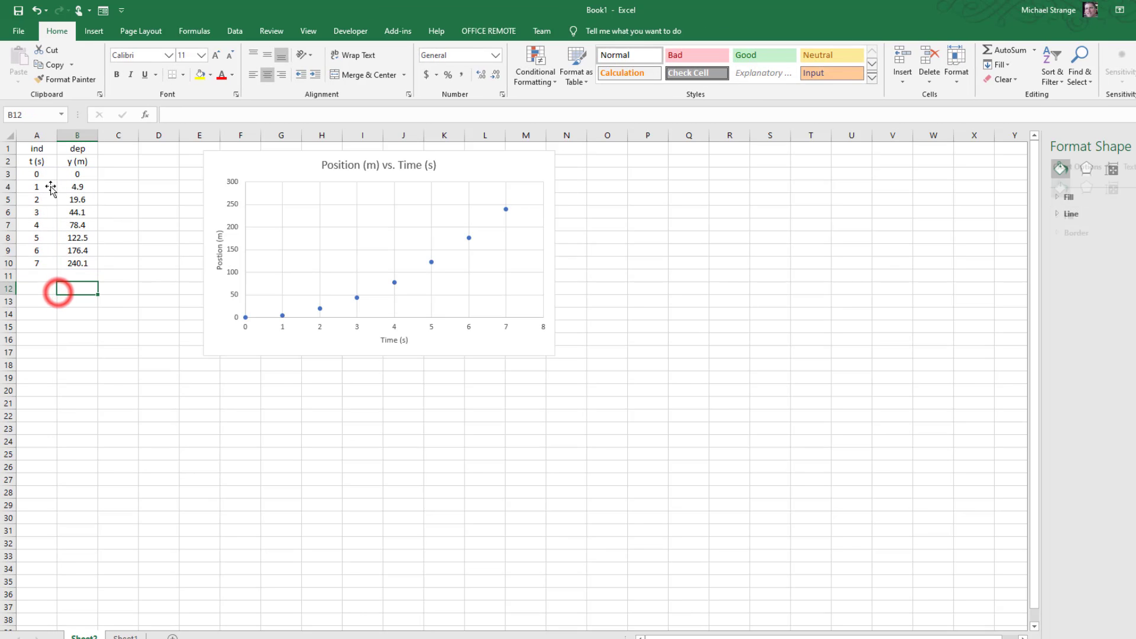
{"action": "left_click_drag", "start_coordinate": [35, 161], "coordinate": [73, 267]}
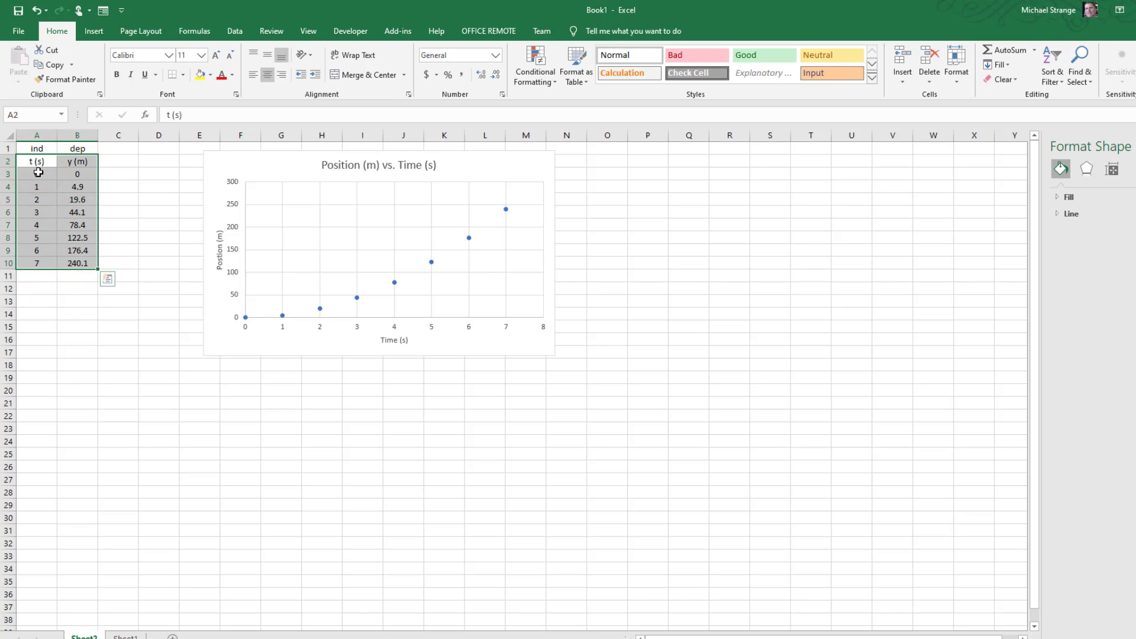
{"action": "key", "text": "ctrl+c"}
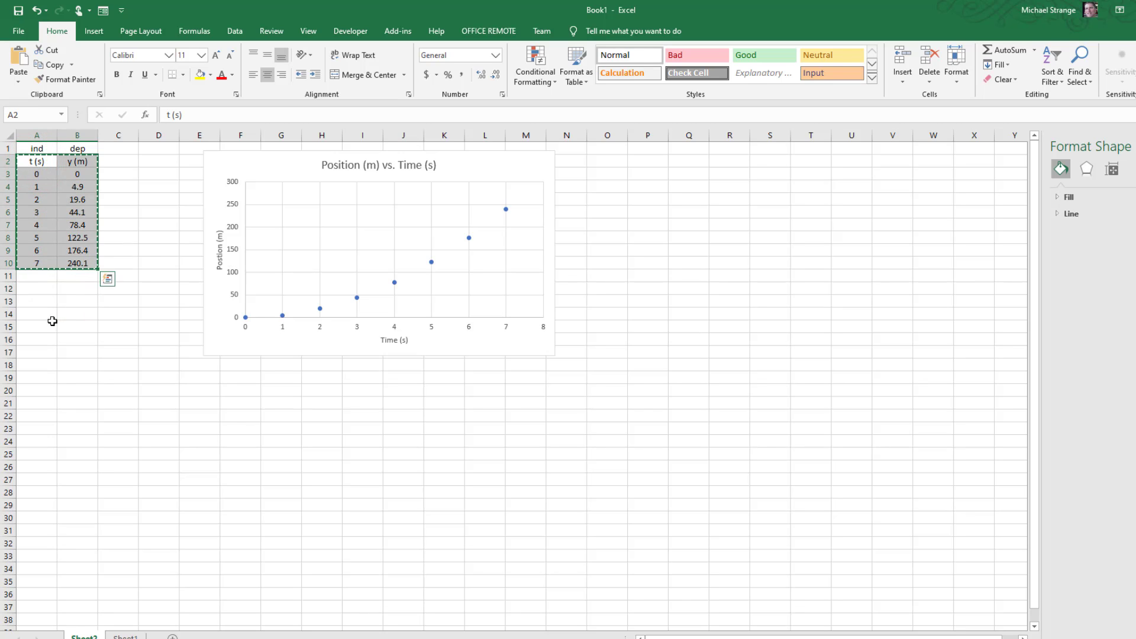
{"action": "left_click", "coordinate": [38, 398]}
{"action": "key", "text": "ctrl+v"}
- Change the time header of the copied table in A21 to "t^2 (s)"
{"action": "left_click", "coordinate": [37, 402]}
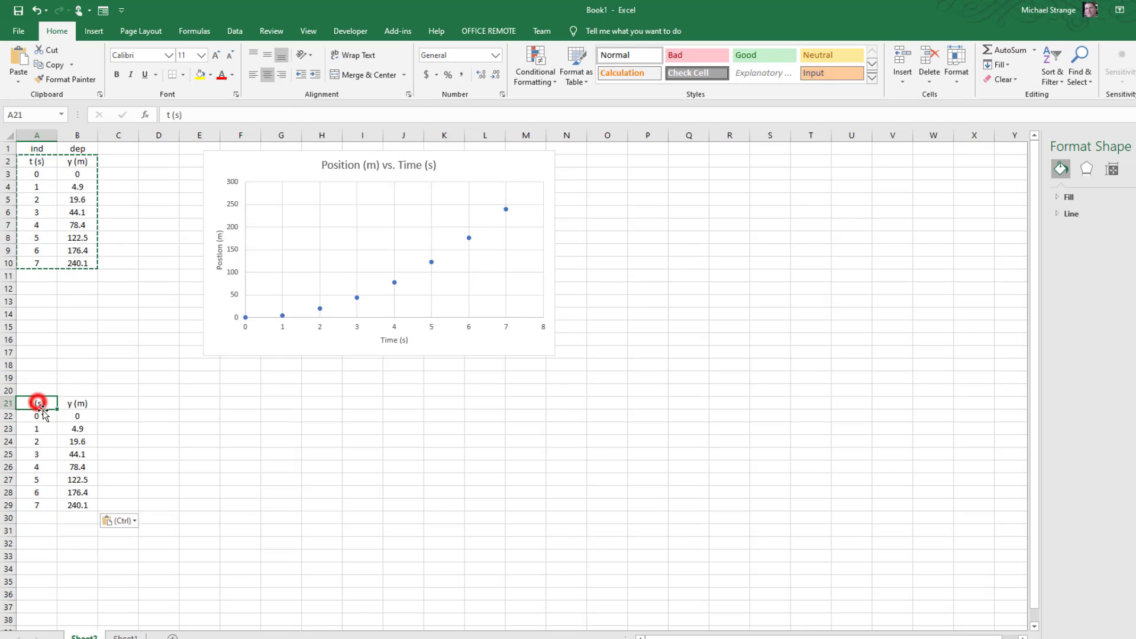
{"action": "double_click", "coordinate": [42, 408]}
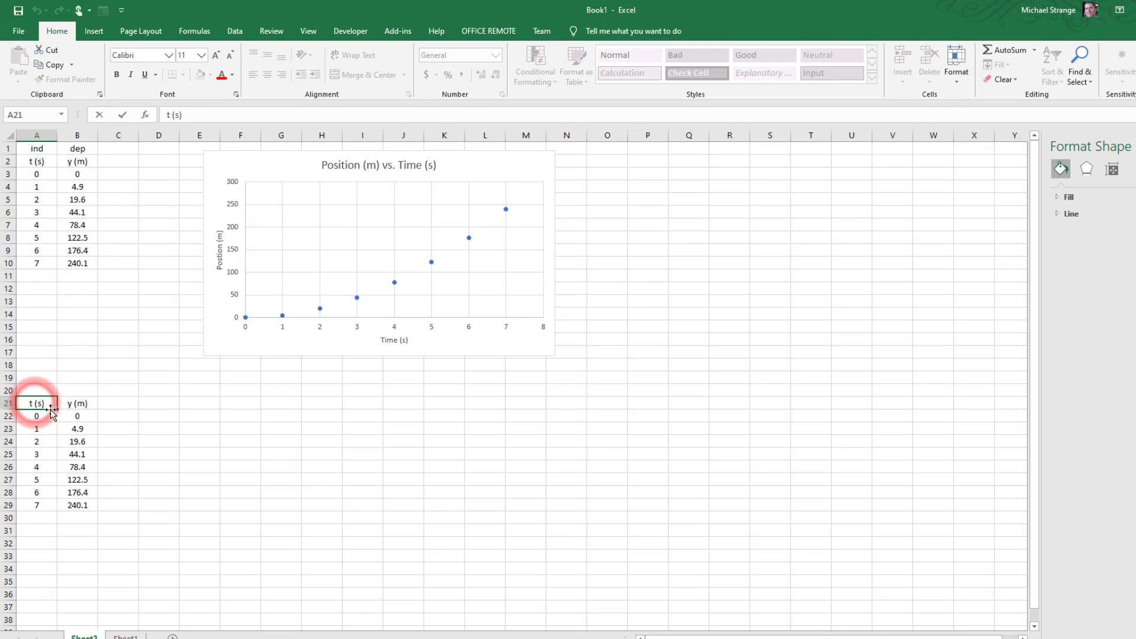
{"action": "type", "text": "^2"}
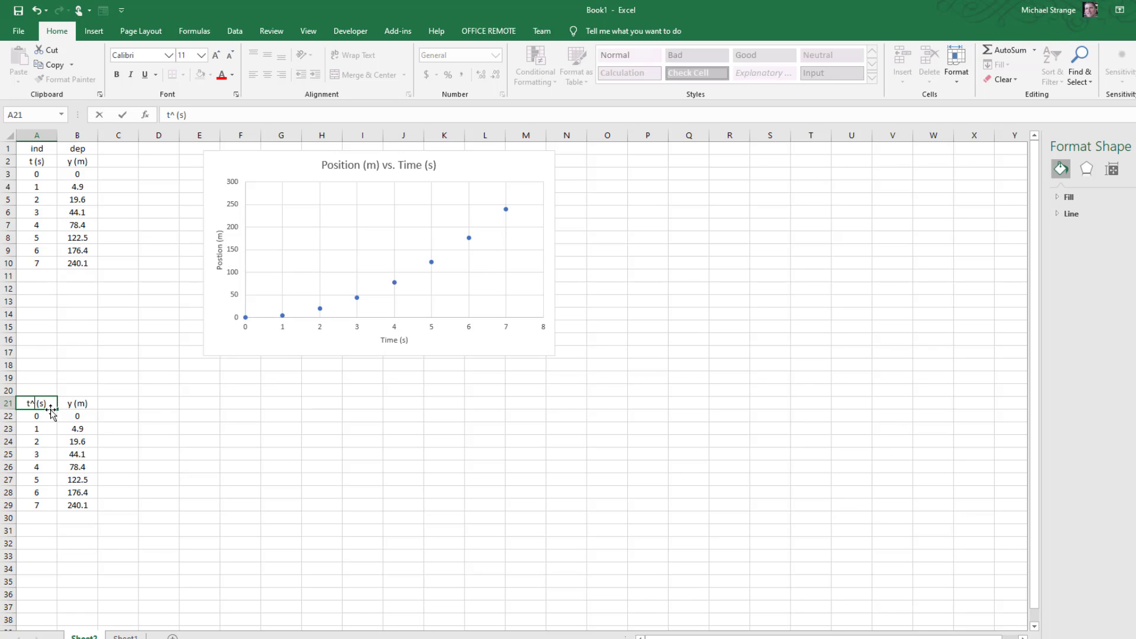
{"action": "key", "text": "Return"}
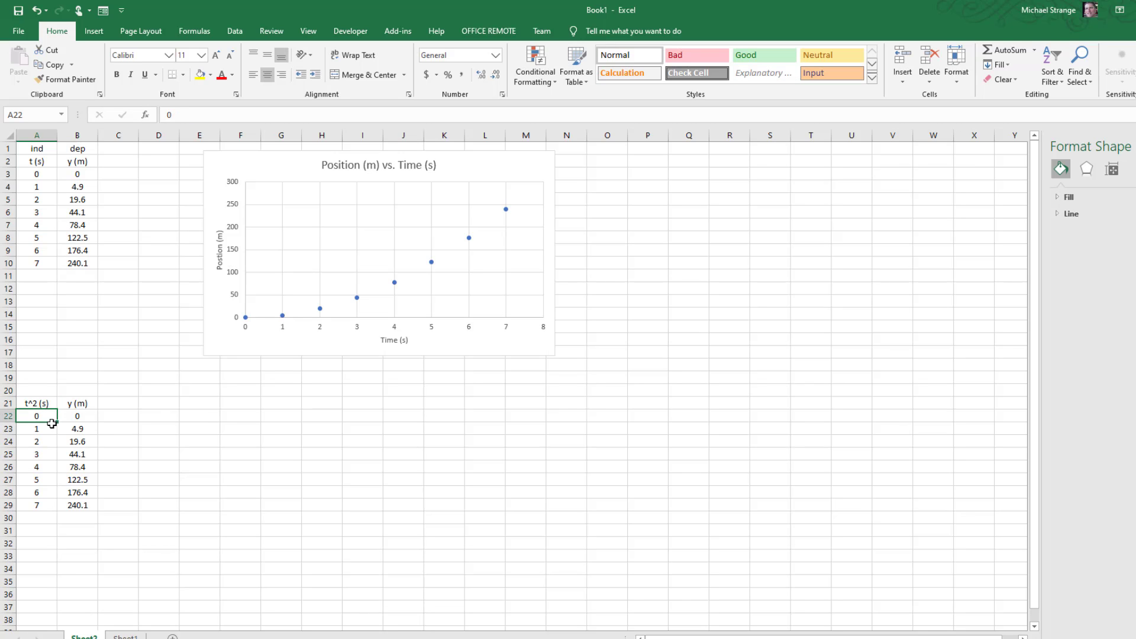
{"action": "left_click_drag", "start_coordinate": [44, 417], "coordinate": [33, 507]}
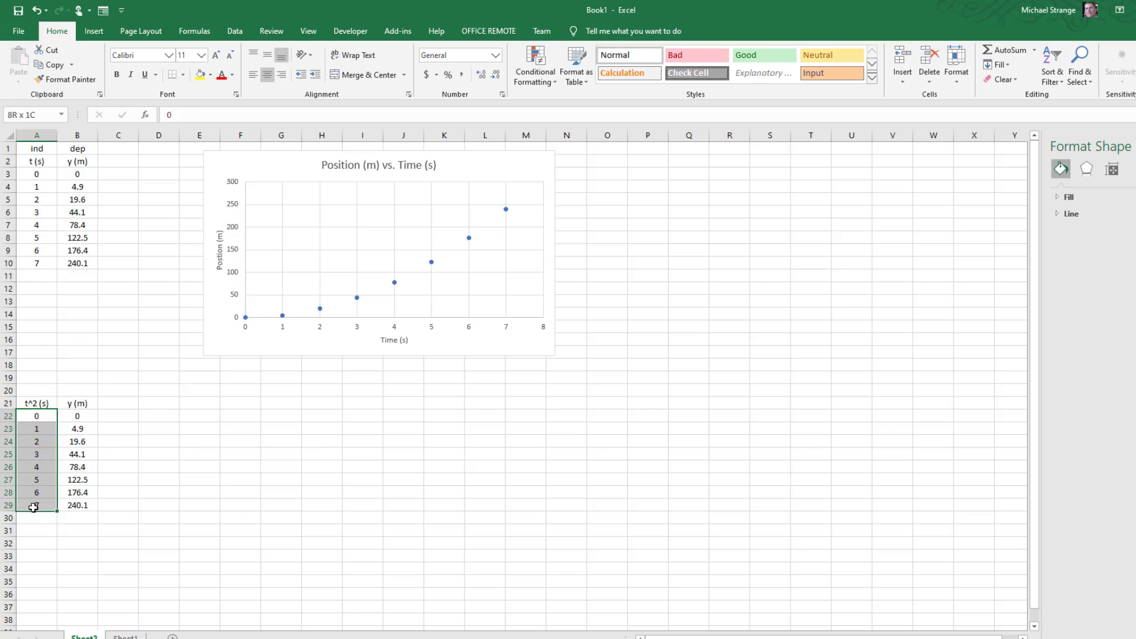
{"action": "key", "text": "Delete"}
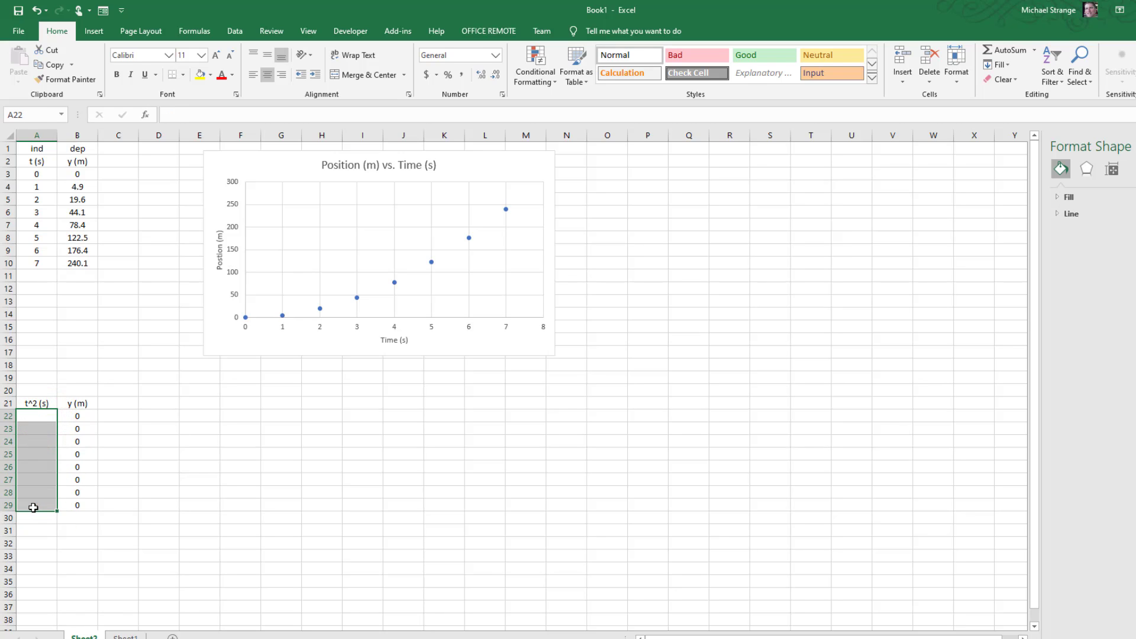
{"action": "key", "text": "ctrl+v"}
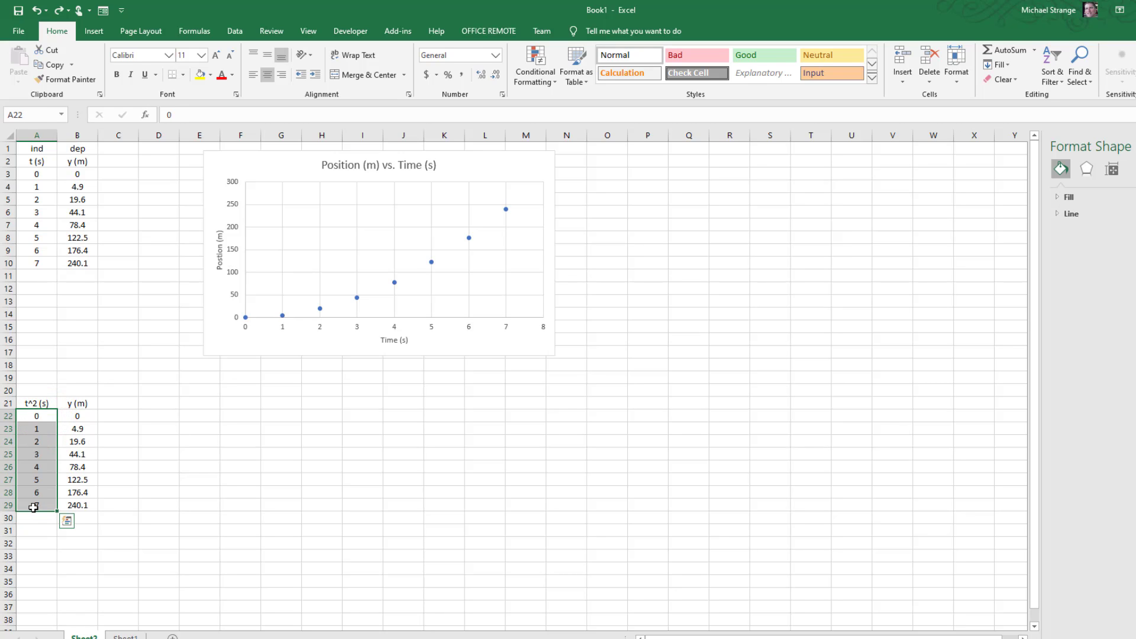
{"action": "left_click", "coordinate": [147, 416]}
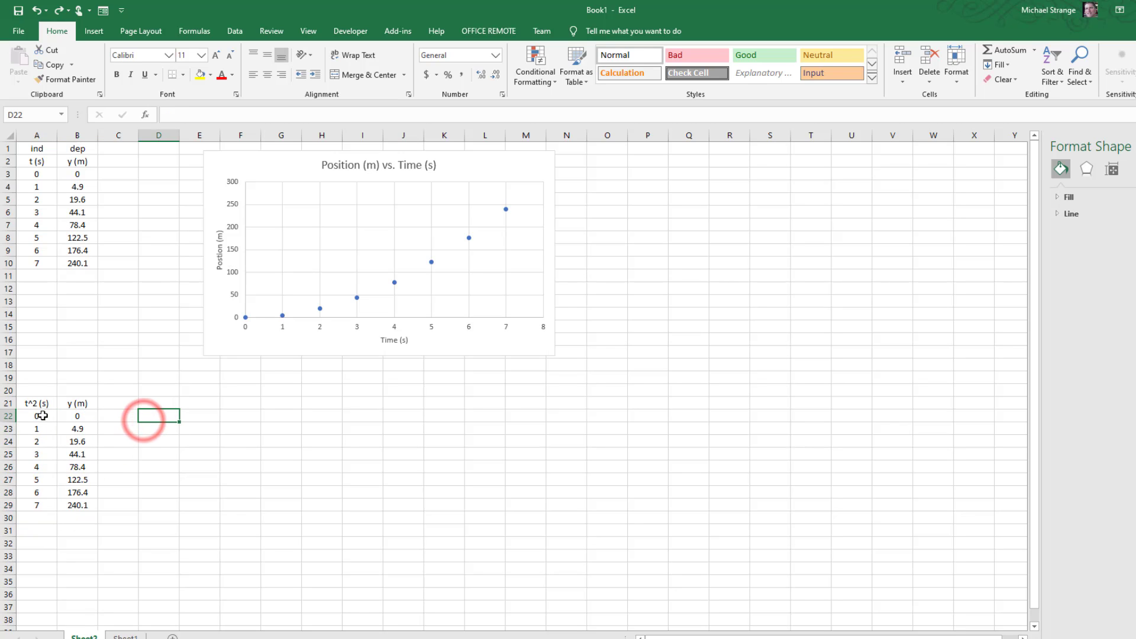
- Replace the y (m) formulas in B22:B29 with their plain values, and clear the entries under t^2 (s) in A22:A29
{"action": "left_click_drag", "start_coordinate": [88, 417], "coordinate": [92, 504]}
{"action": "key", "text": "ctrl+c"}
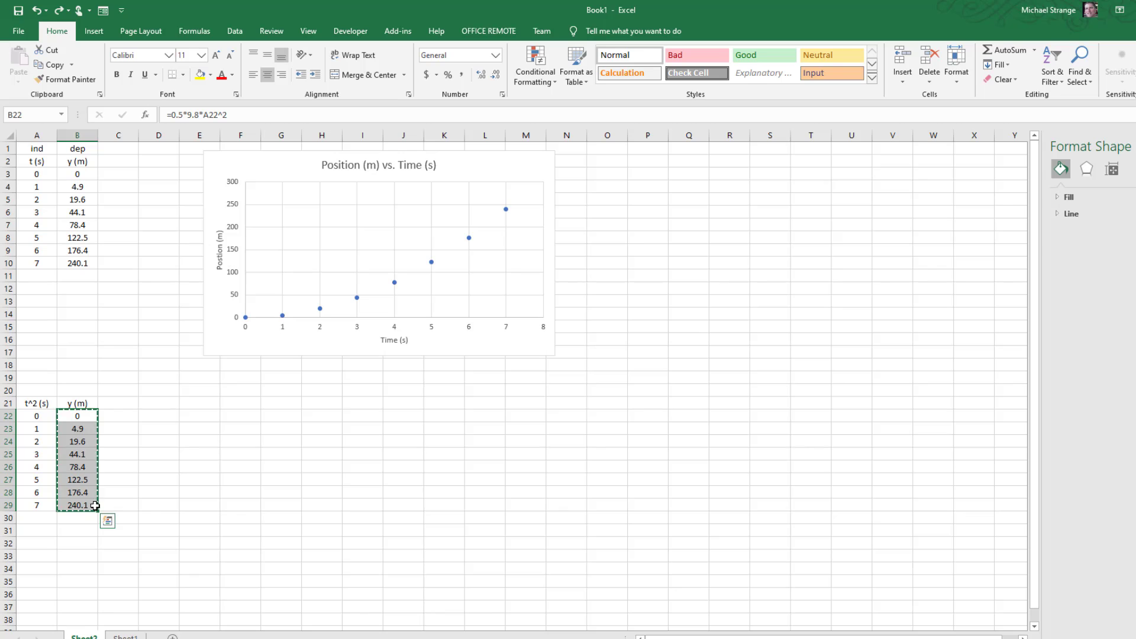
{"action": "key", "text": "ctrl+v"}
{"action": "left_click", "coordinate": [119, 521]}
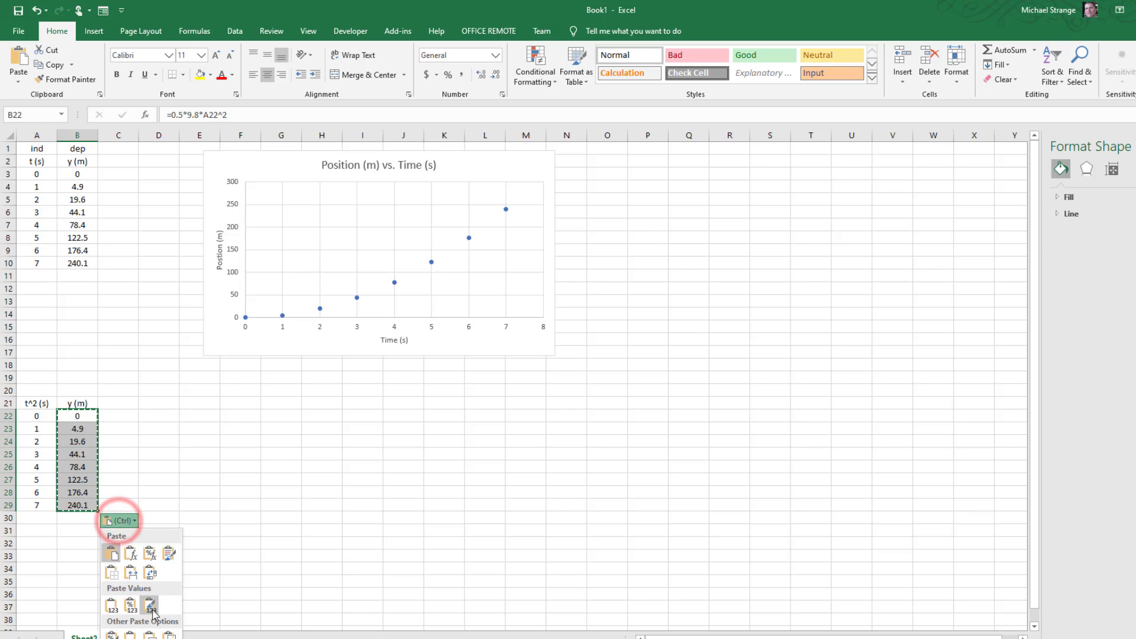
{"action": "left_click", "coordinate": [113, 605]}
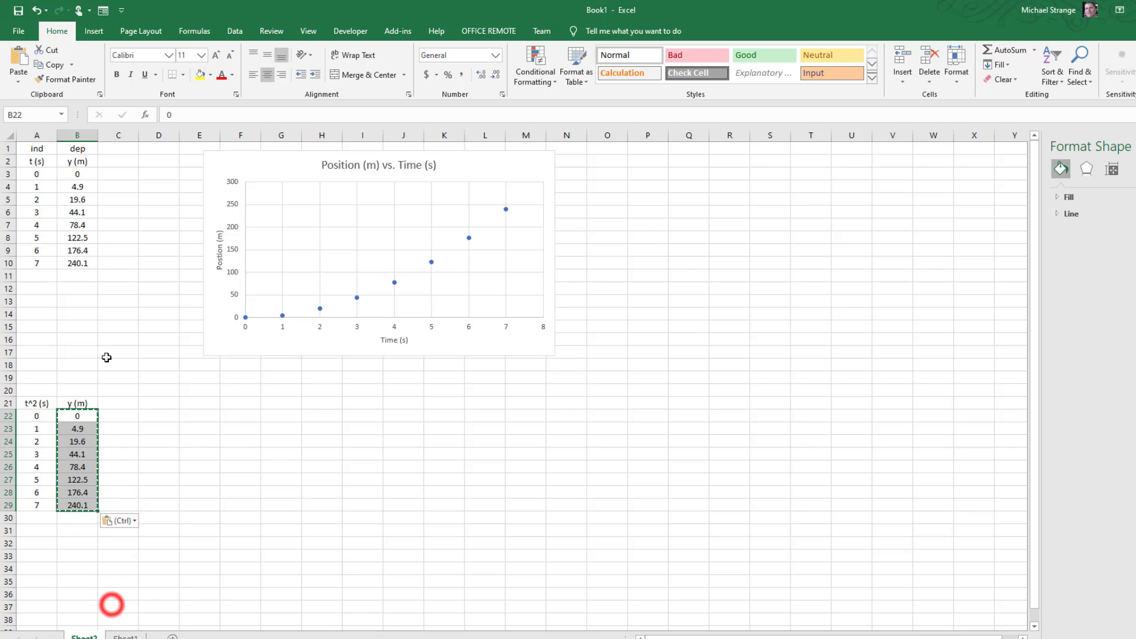
{"action": "left_click_drag", "start_coordinate": [37, 417], "coordinate": [44, 505]}
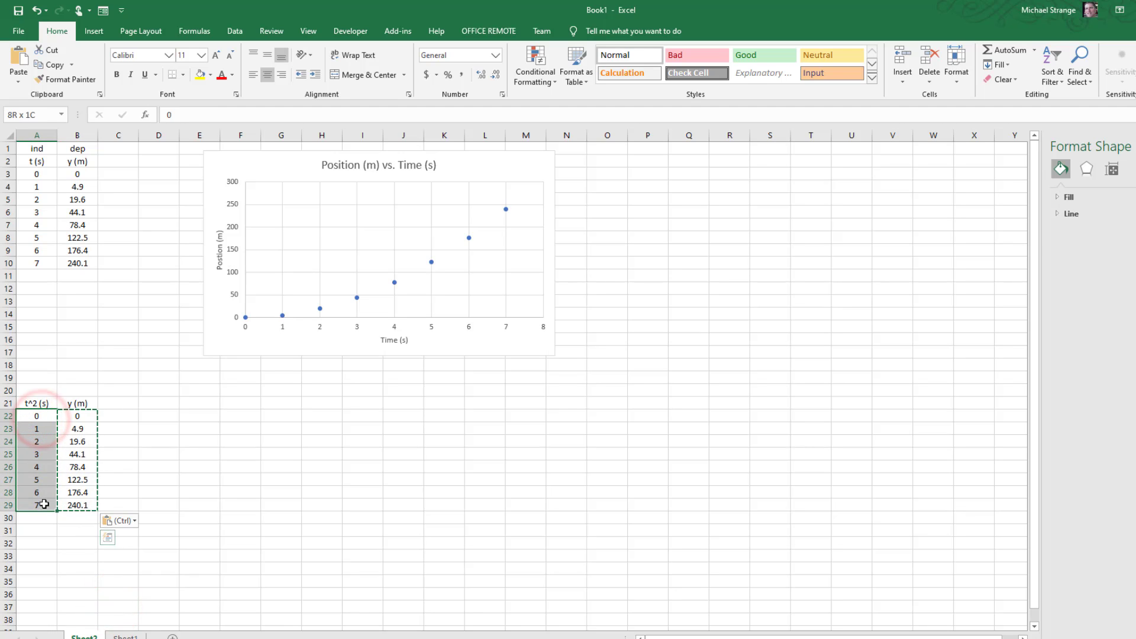
{"action": "key", "text": "Delete"}
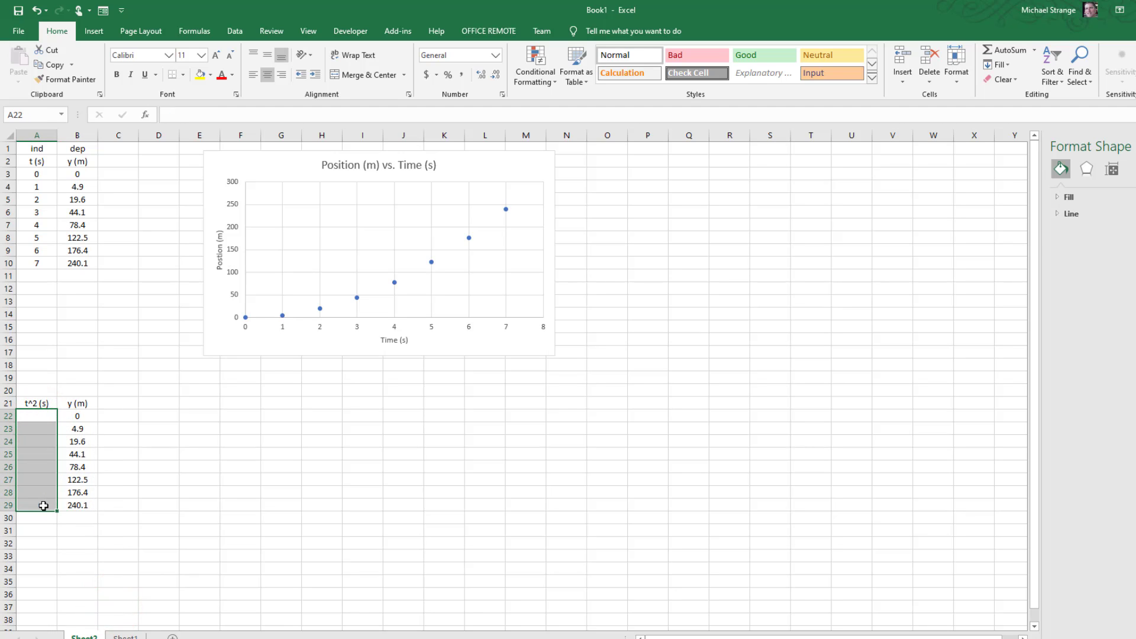
- Enter =A3^2 in A22 and fill the formula down through A29 under t^2 (s)
{"action": "left_click", "coordinate": [38, 419]}
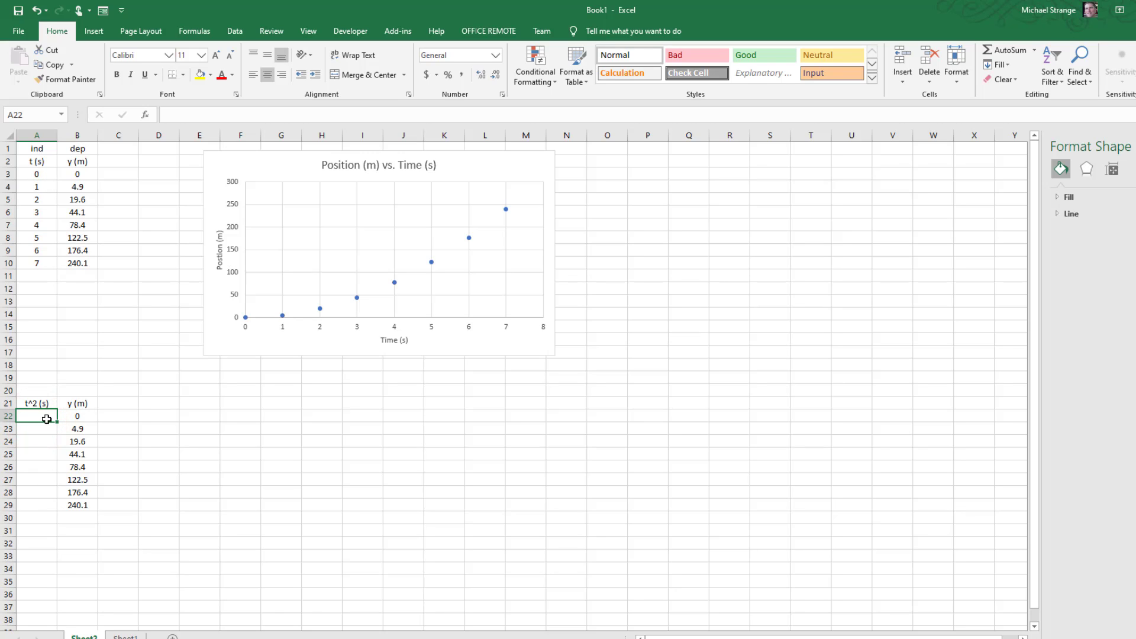
{"action": "left_click", "coordinate": [169, 114]}
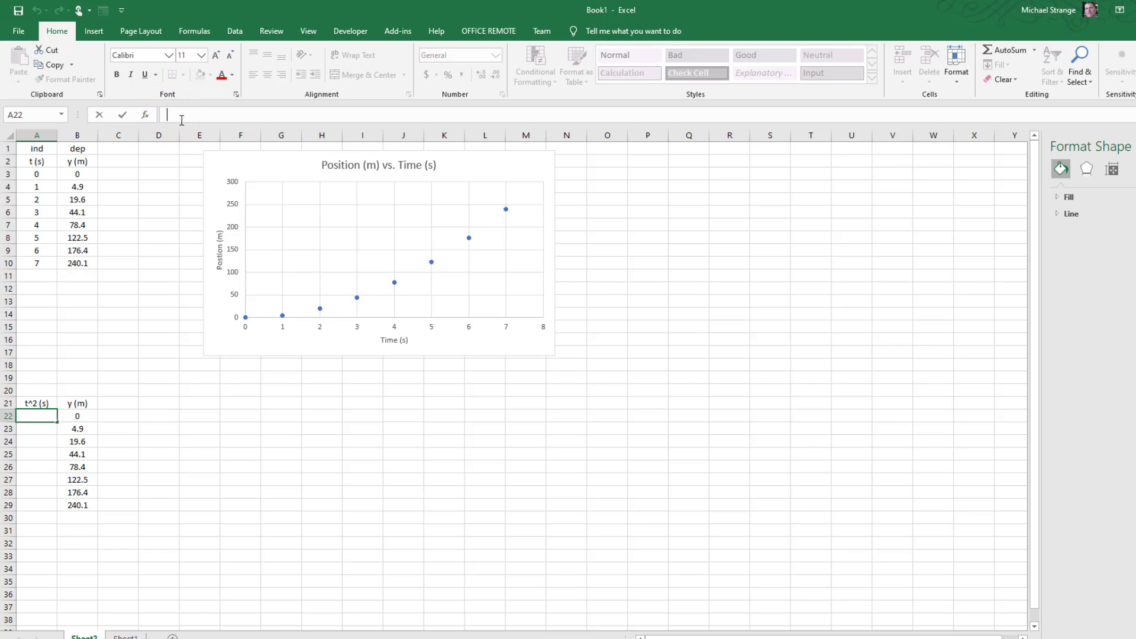
{"action": "type", "text": "="}
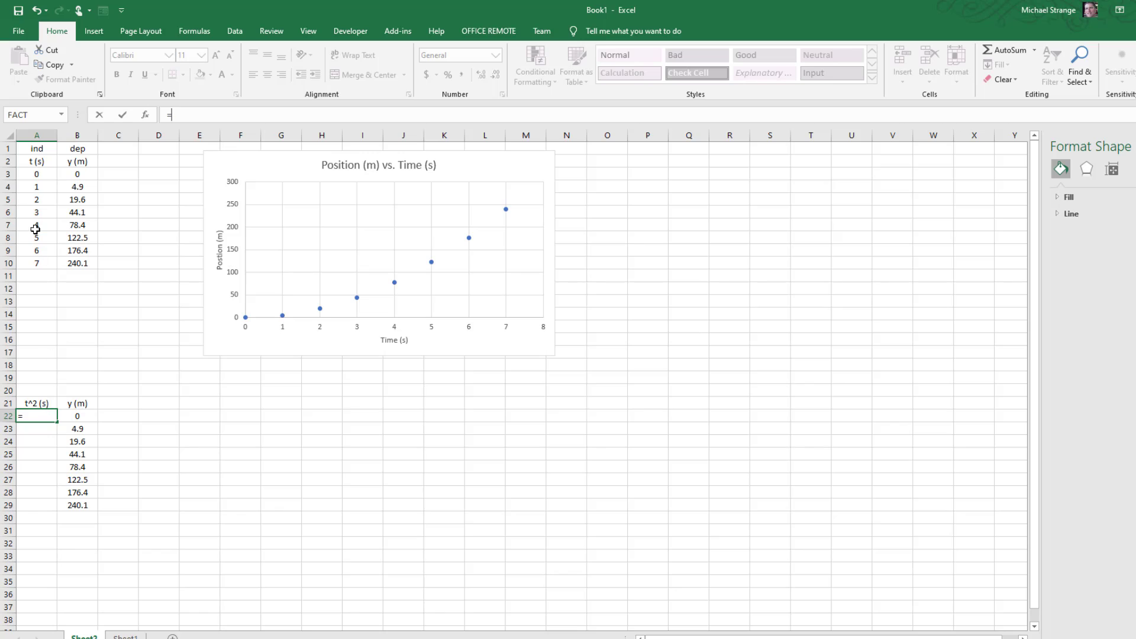
{"action": "left_click", "coordinate": [37, 174]}
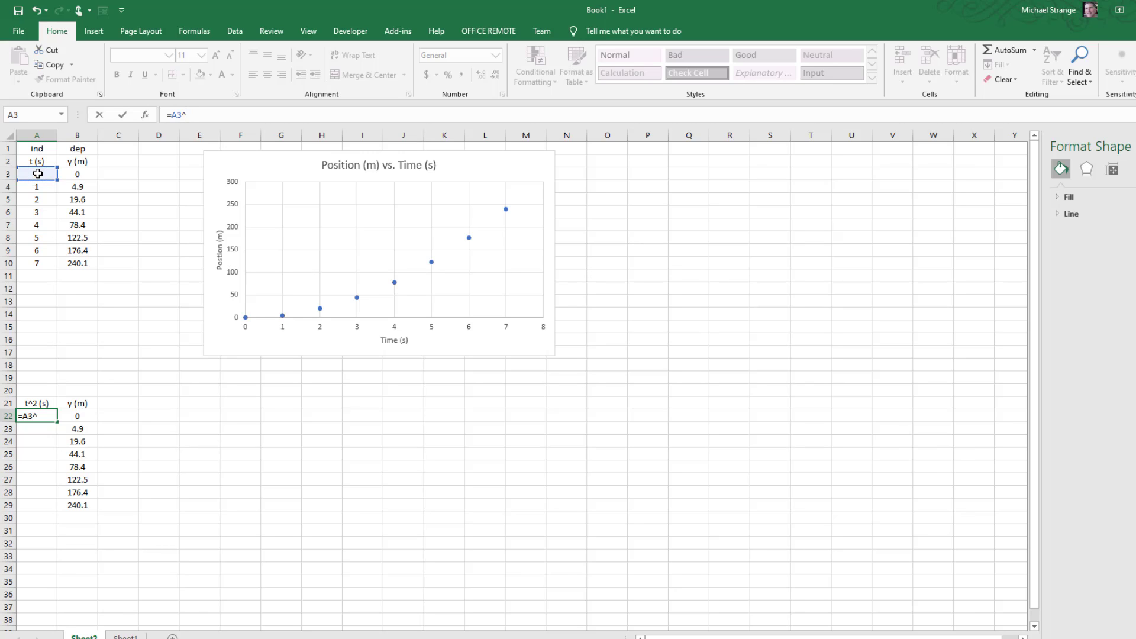
{"action": "type", "text": "^2"}
{"action": "key", "text": "Return"}
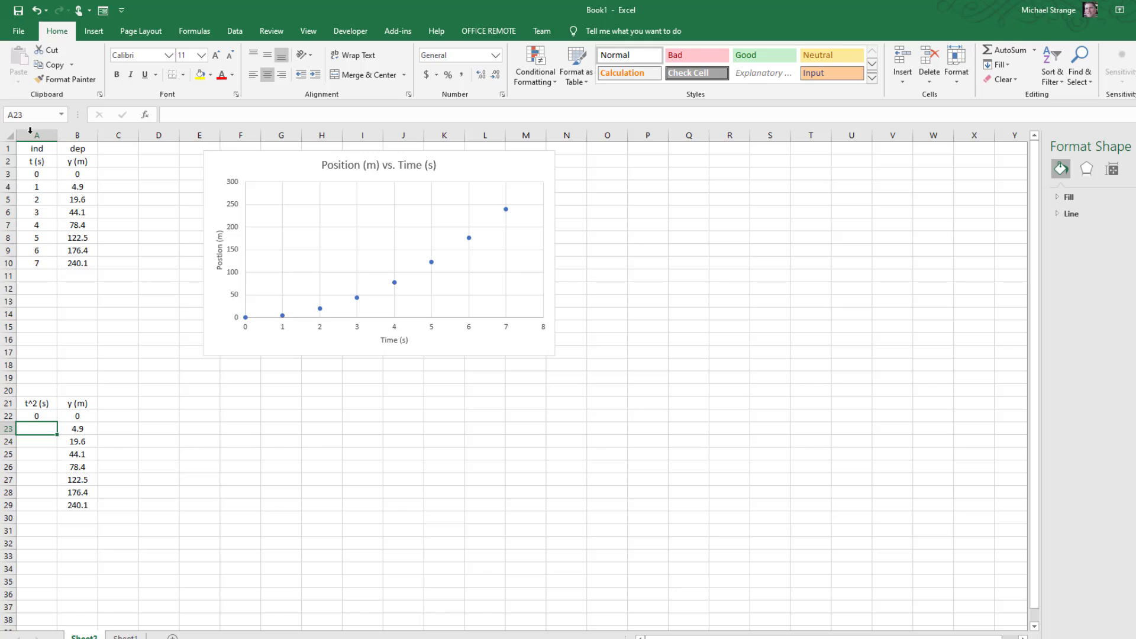
{"action": "left_click", "coordinate": [46, 416]}
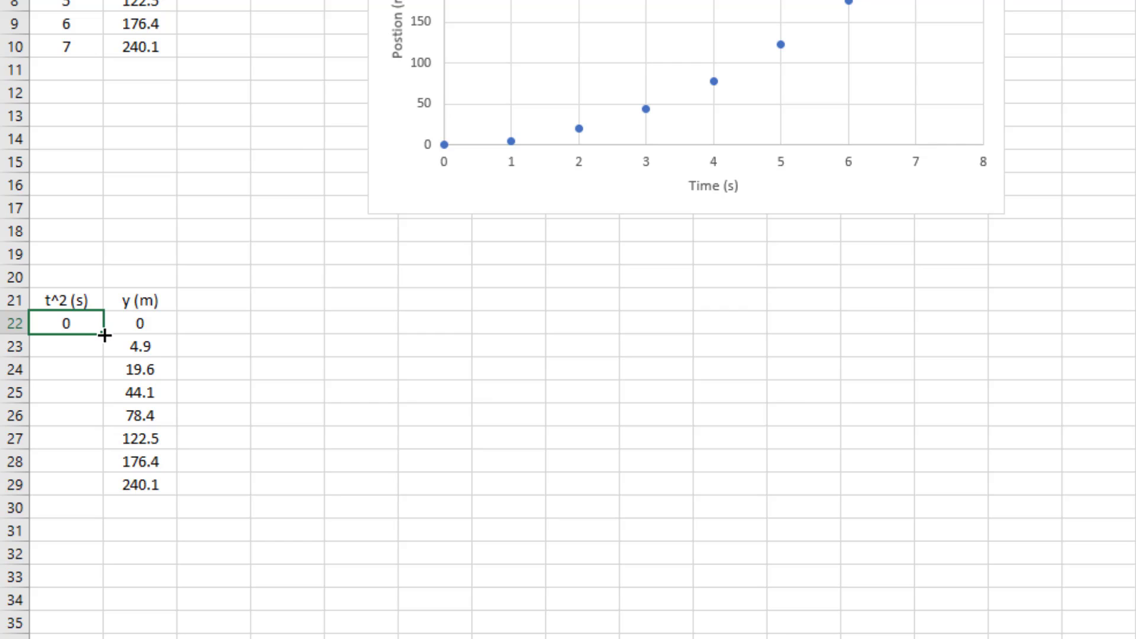
{"action": "left_click_drag", "start_coordinate": [104, 335], "coordinate": [103, 496]}
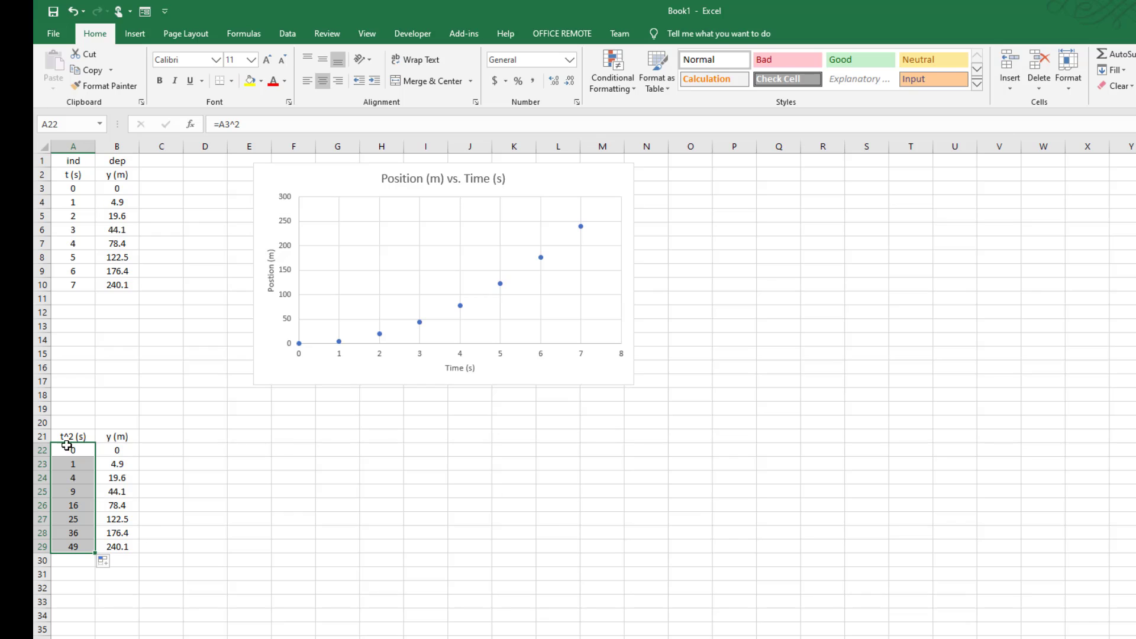
- Insert a scatter chart of A22:B29, place it below the position-time chart, and enlarge it to match that chart's width
{"action": "left_click_drag", "start_coordinate": [70, 446], "coordinate": [126, 545]}
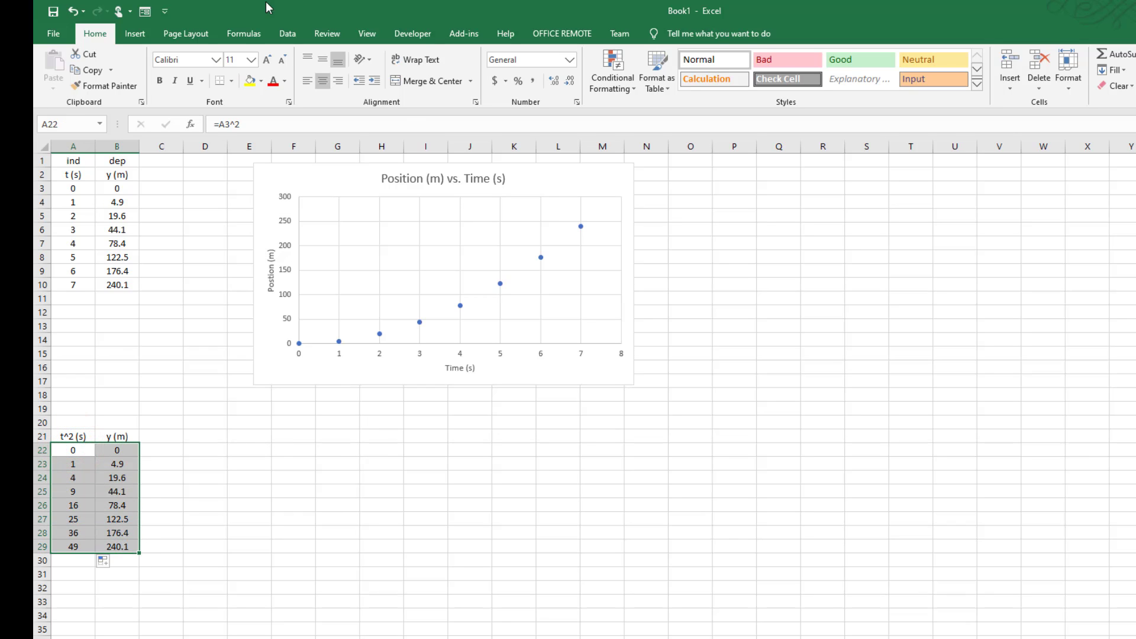
{"action": "left_click", "coordinate": [135, 34]}
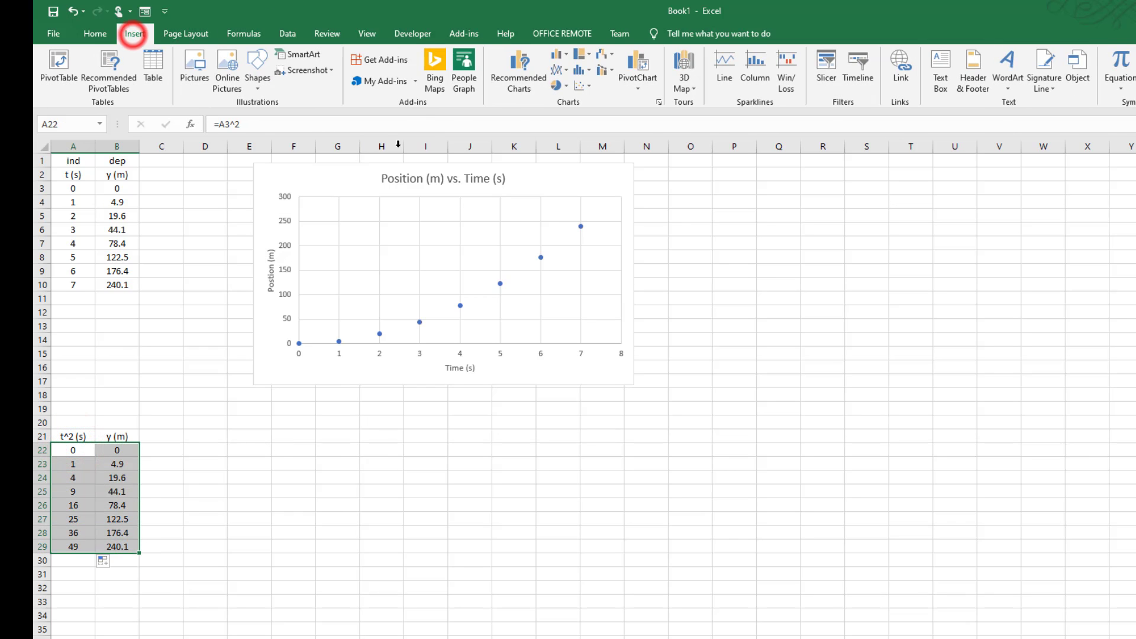
{"action": "left_click", "coordinate": [581, 86]}
{"action": "left_click", "coordinate": [591, 120]}
{"action": "left_click_drag", "start_coordinate": [685, 335], "coordinate": [483, 428]}
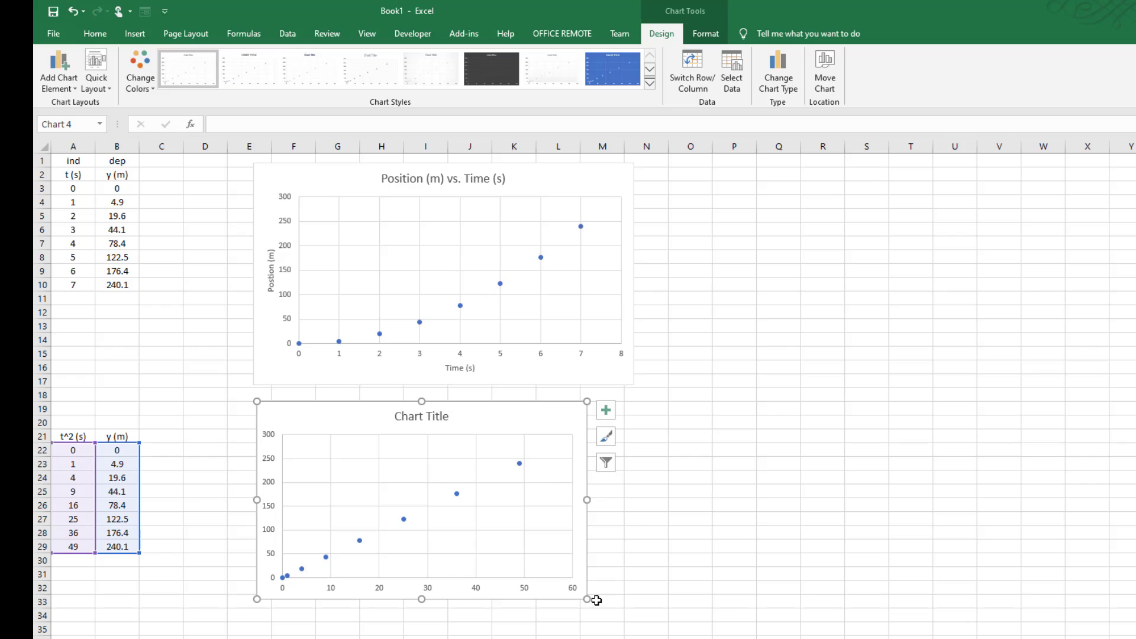
{"action": "left_click_drag", "start_coordinate": [588, 599], "coordinate": [635, 616]}
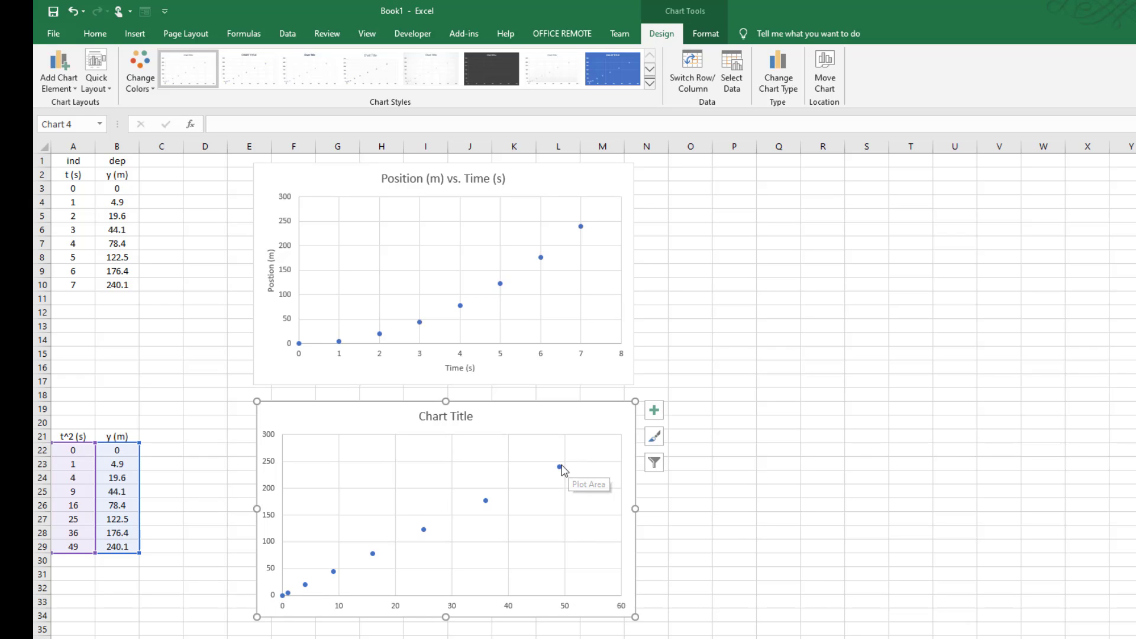
- Add a linear trendline to the new chart, display its equation and R-squared value, and move that label below the line
{"action": "mouse_move", "coordinate": [561, 467]}
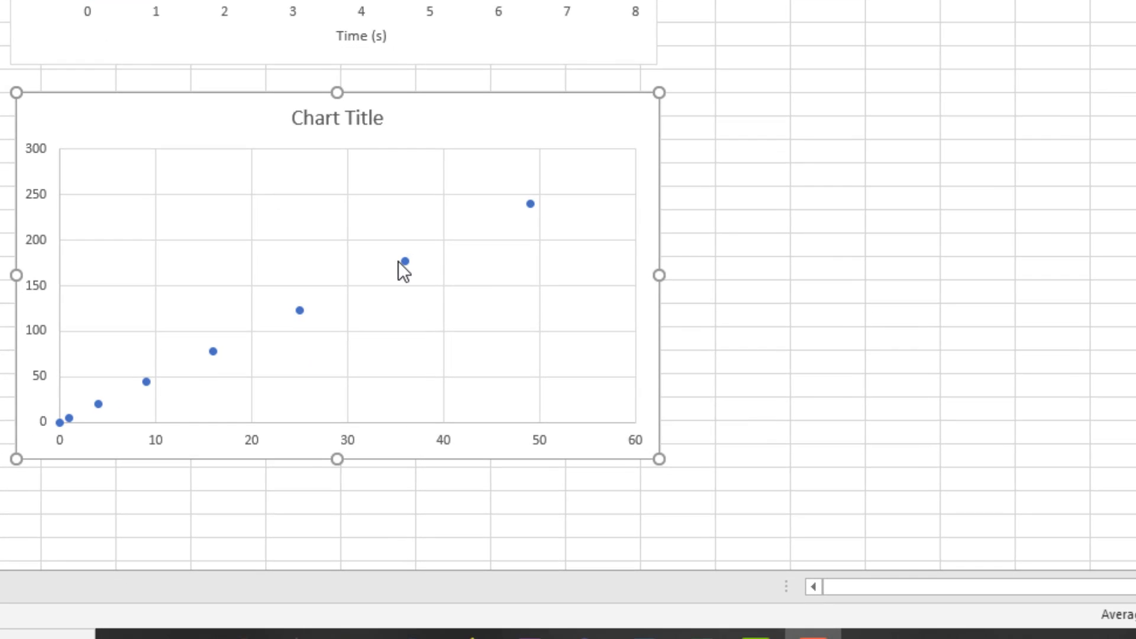
{"action": "mouse_move", "coordinate": [486, 500]}
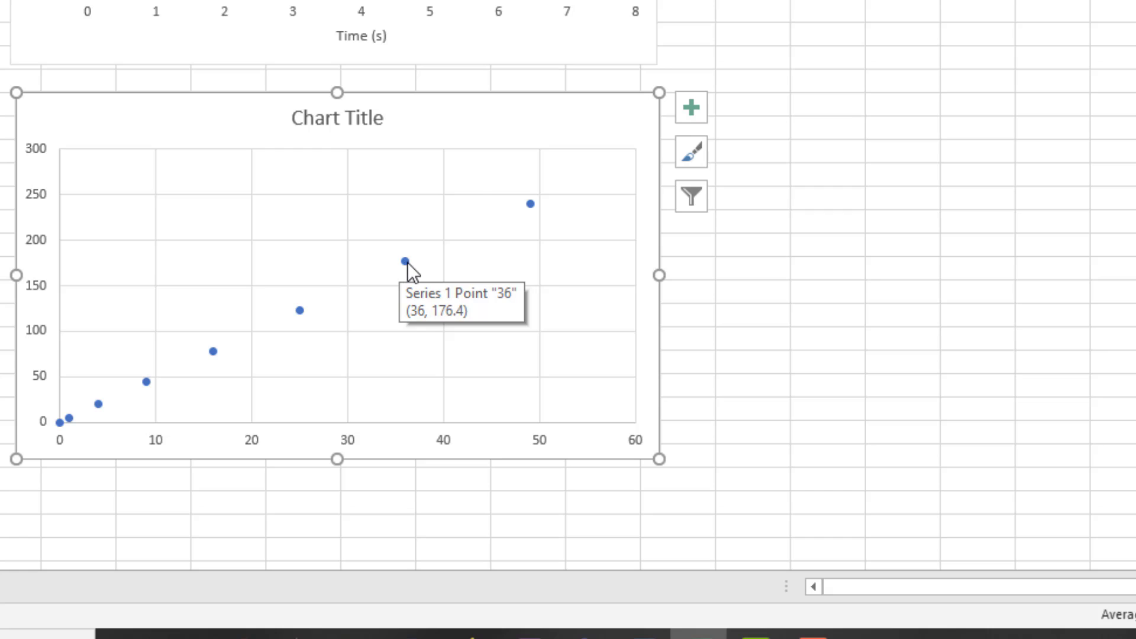
{"action": "right_click", "coordinate": [407, 262]}
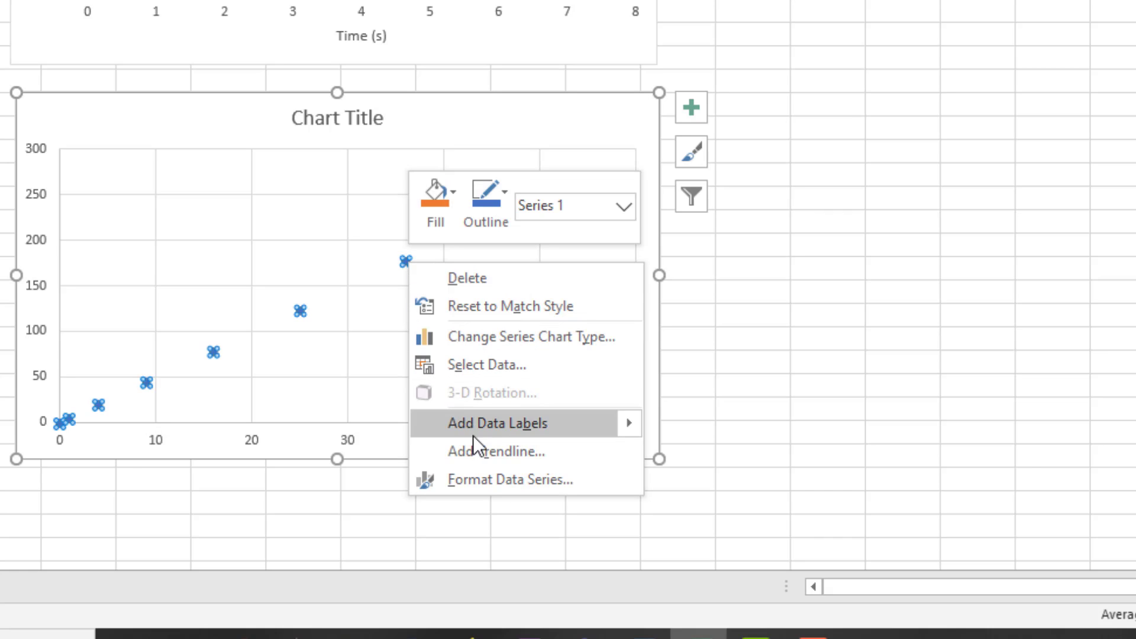
{"action": "left_click", "coordinate": [525, 447]}
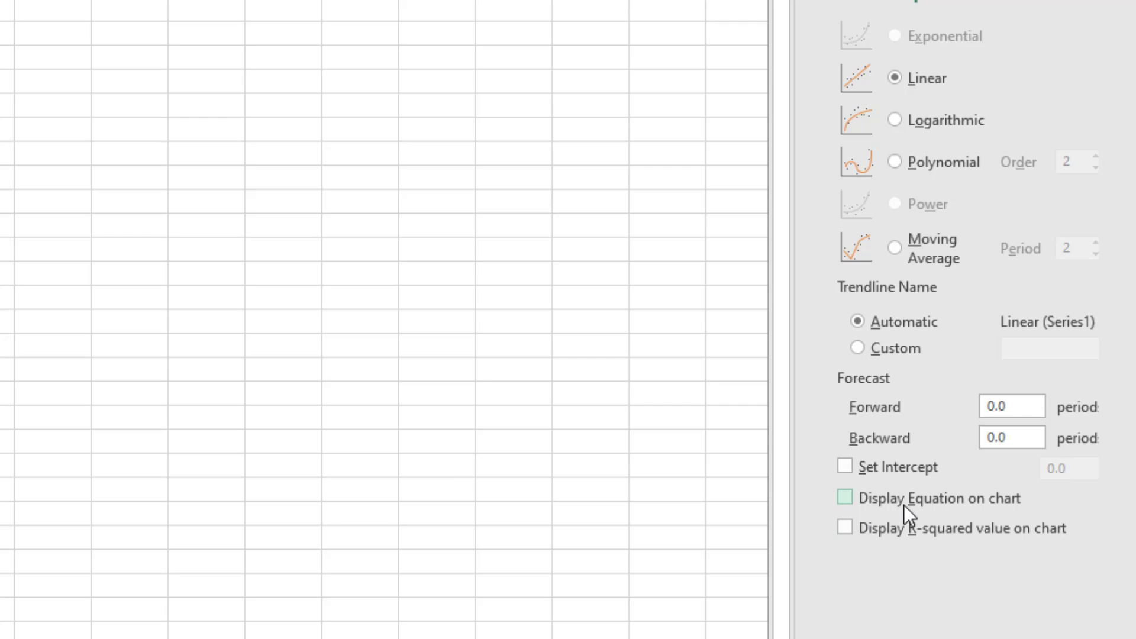
{"action": "left_click", "coordinate": [846, 528]}
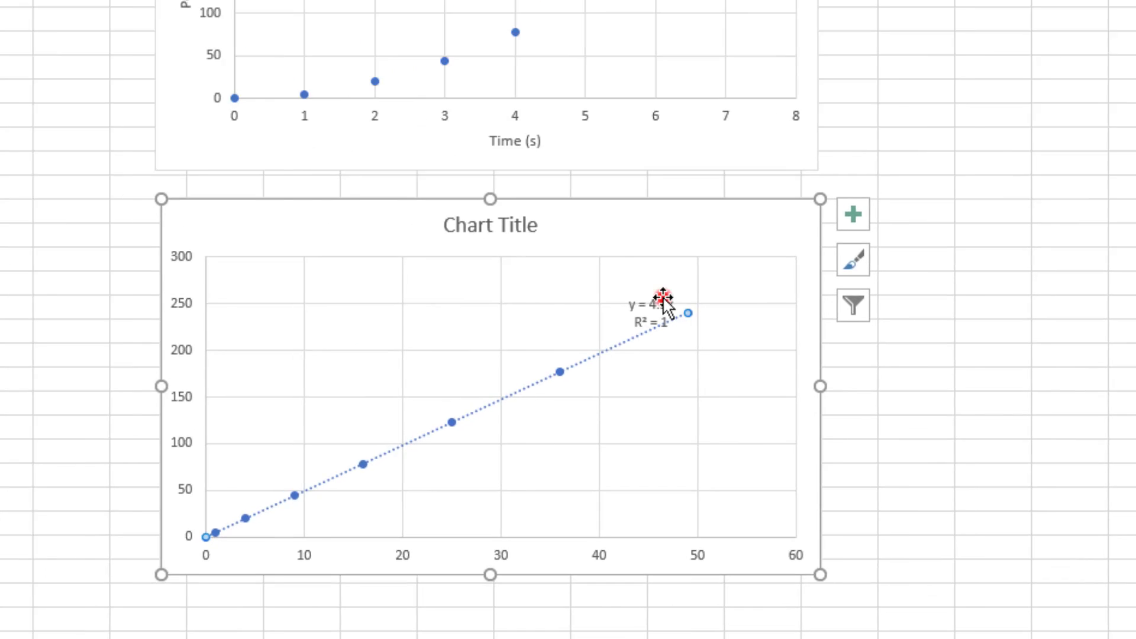
{"action": "left_click_drag", "start_coordinate": [663, 299], "coordinate": [674, 420]}
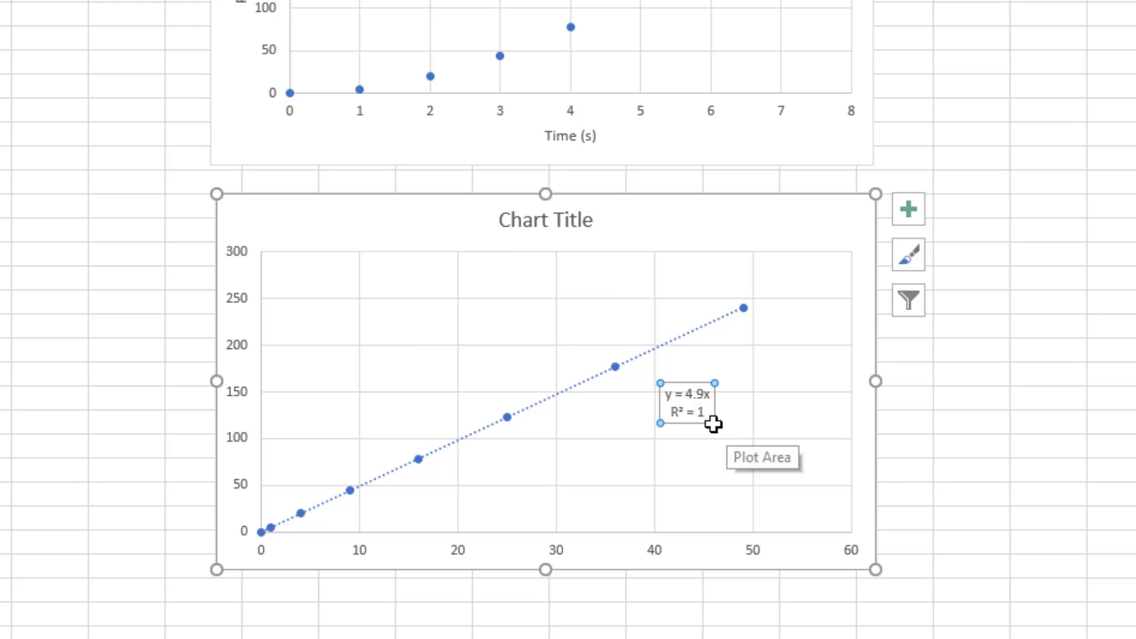
- Try to enlarge the trendline equation label on the lower chart
{"action": "left_click", "coordinate": [715, 423]}
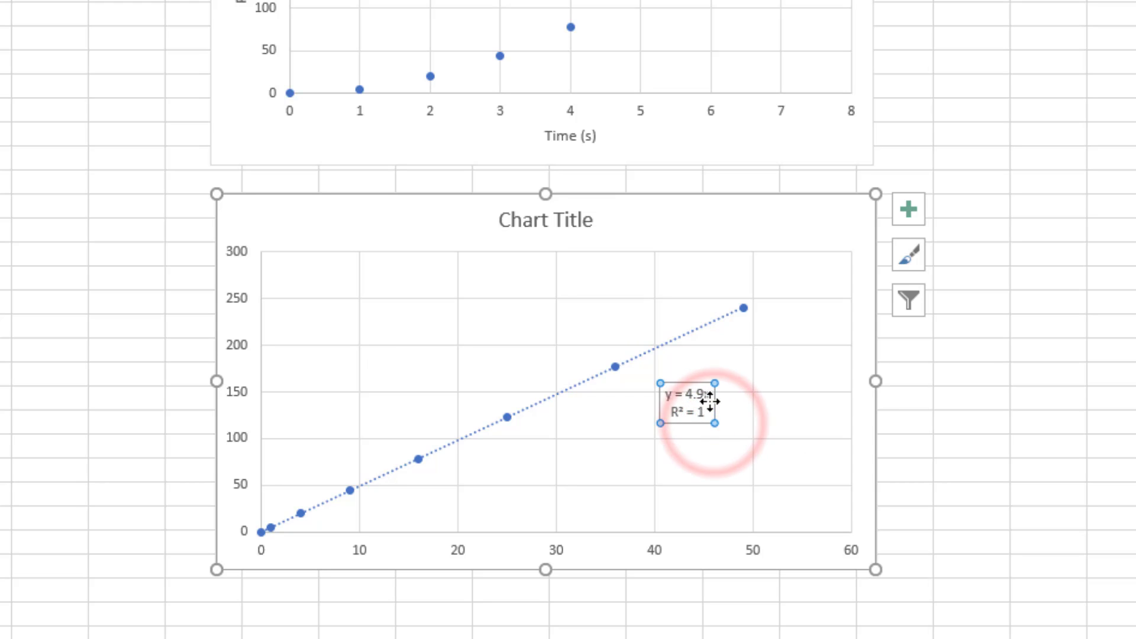
{"action": "left_click", "coordinate": [716, 424]}
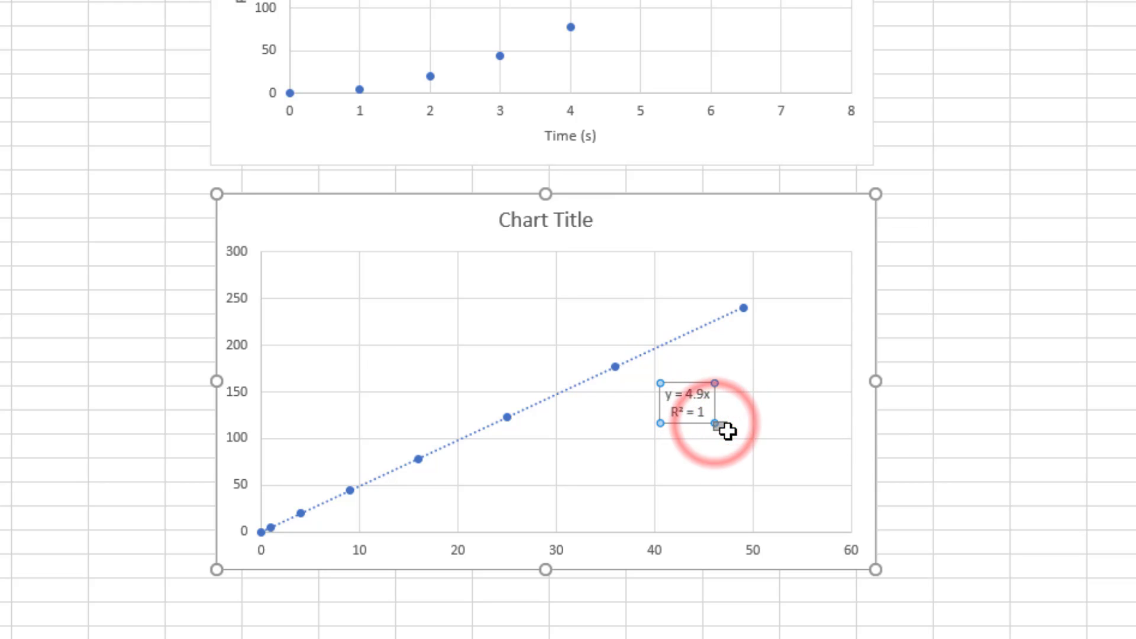
{"action": "left_click", "coordinate": [717, 414]}
{"action": "double_click", "coordinate": [686, 397]}
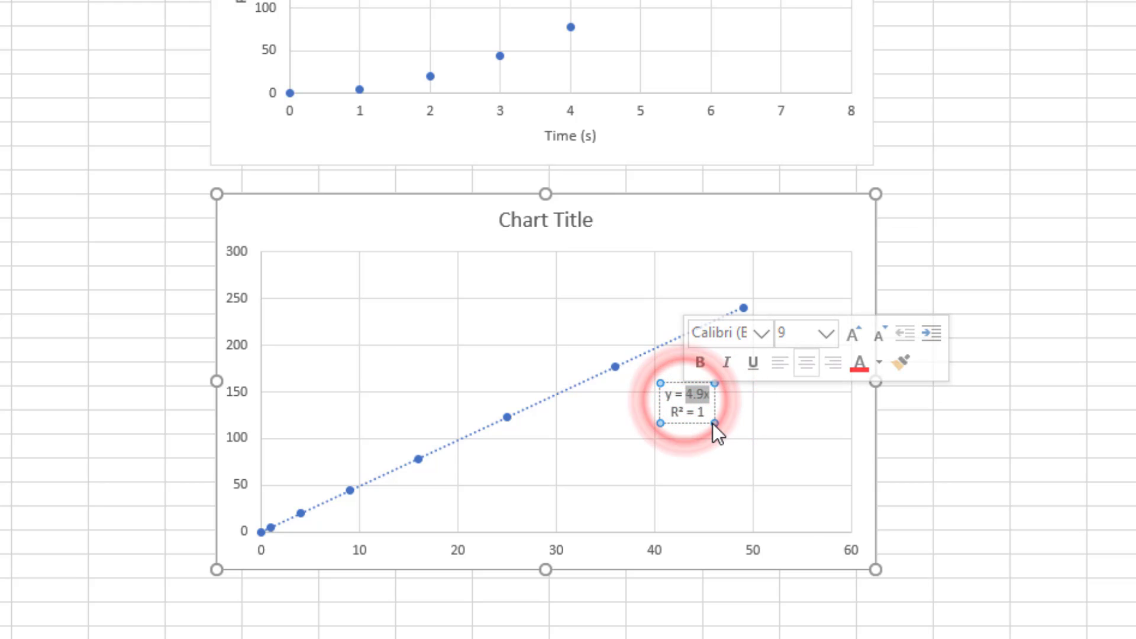
{"action": "left_click", "coordinate": [710, 402]}
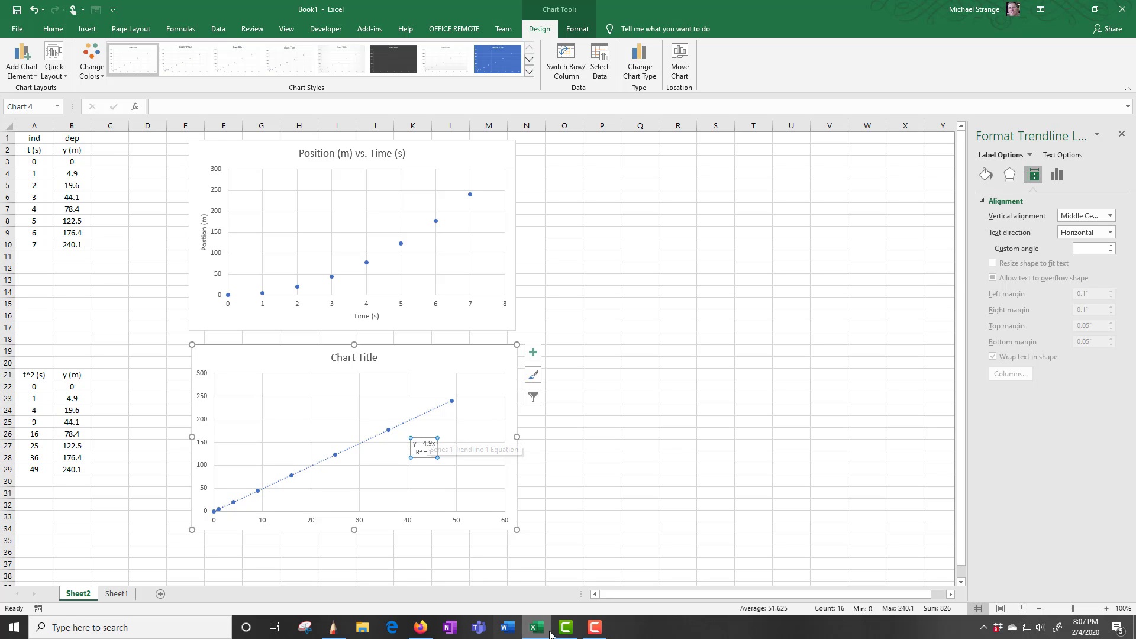
- Switch to Autodesk SketchBook, place its window beside the Excel charts, and handwrite the equation y = 4.9x
{"action": "left_click", "coordinate": [333, 627]}
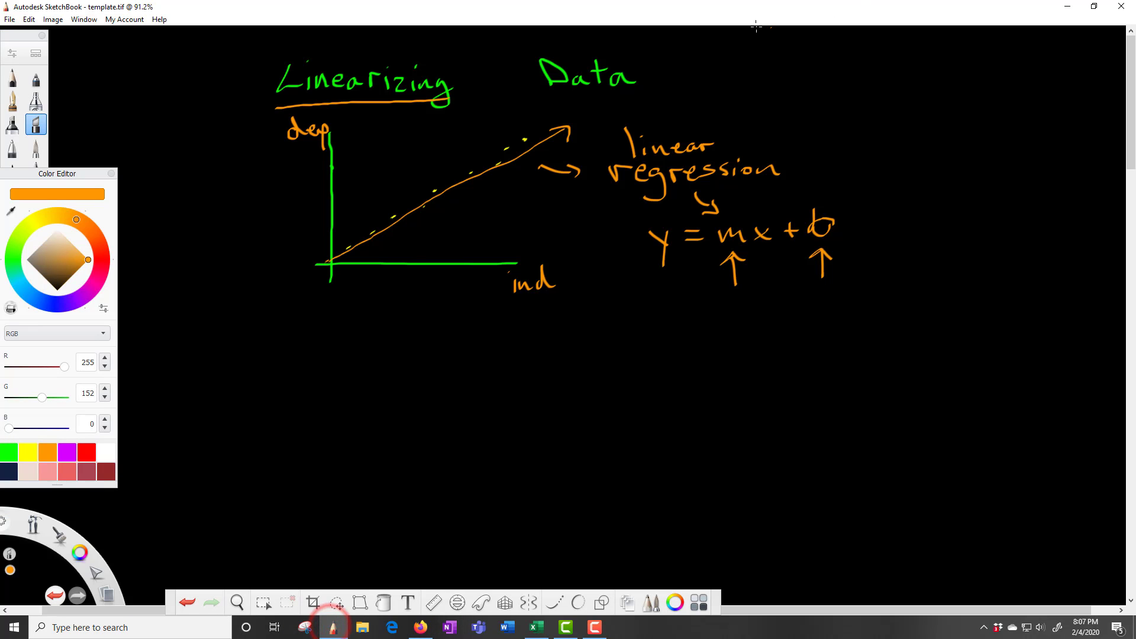
{"action": "mouse_move", "coordinate": [736, 10]}
{"action": "left_mouse_down"}
{"action": "mouse_move", "coordinate": [685, 56]}
{"action": "mouse_move", "coordinate": [870, 92]}
{"action": "mouse_move", "coordinate": [813, 66]}
{"action": "mouse_move", "coordinate": [848, 67]}
{"action": "left_mouse_up"}
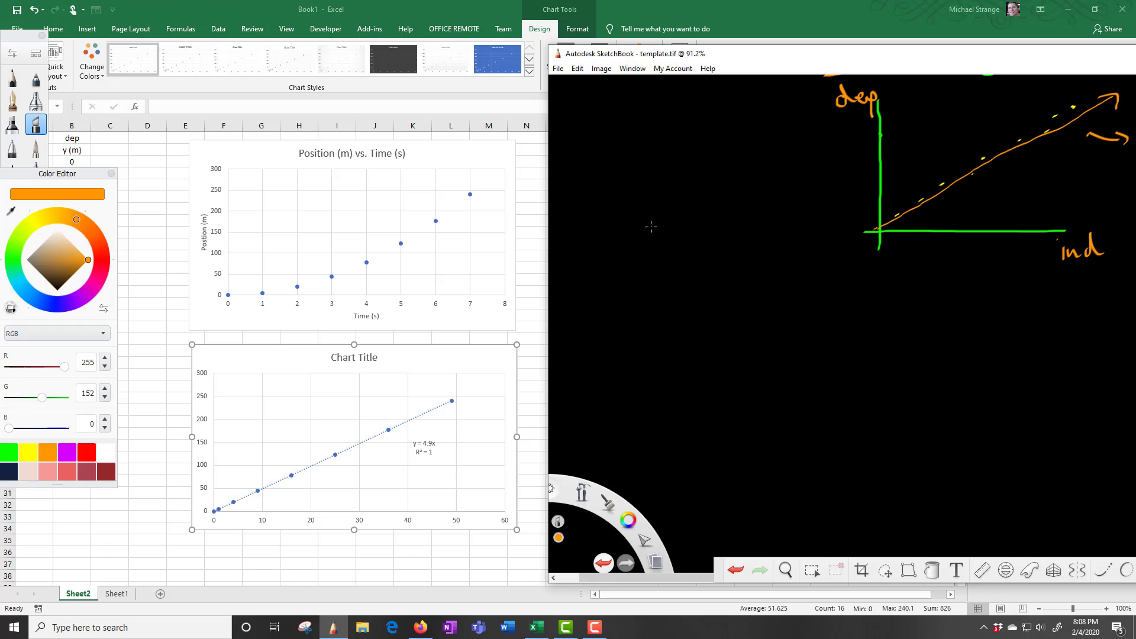
{"action": "left_click_drag", "start_coordinate": [649, 240], "coordinate": [639, 271]}
{"action": "left_click_drag", "start_coordinate": [737, 237], "coordinate": [735, 252]}
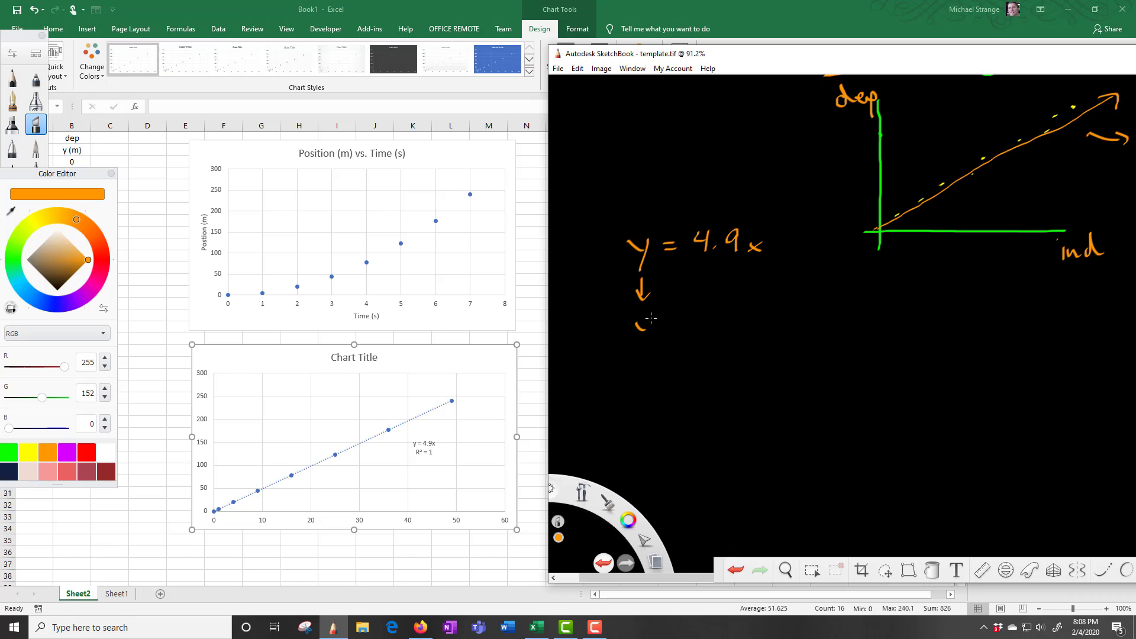
- Handwrite y = 4.9t² below the first equation with a bracket under 4.9, and y = ½gt² beneath it
{"action": "left_click_drag", "start_coordinate": [712, 304], "coordinate": [717, 312]}
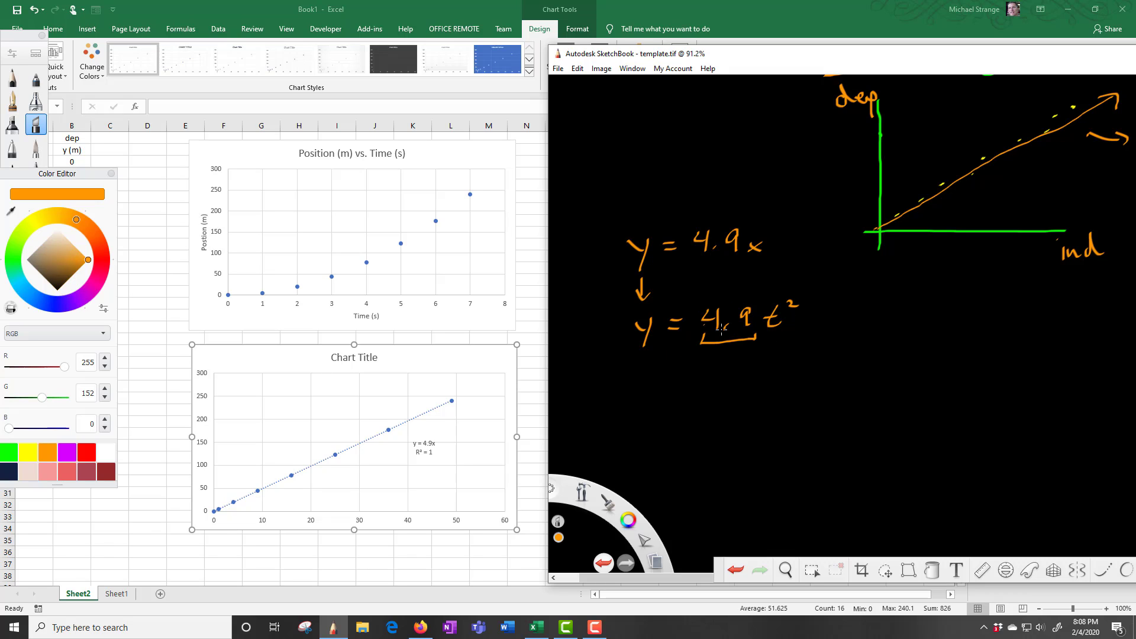
{"action": "left_click_drag", "start_coordinate": [647, 374], "coordinate": [658, 388]}
{"action": "left_click_drag", "start_coordinate": [664, 372], "coordinate": [660, 399]}
{"action": "mouse_move", "coordinate": [756, 379]}
{"action": "left_mouse_down"}
{"action": "mouse_move", "coordinate": [758, 399]}
{"action": "mouse_move", "coordinate": [738, 403]}
{"action": "left_mouse_up"}
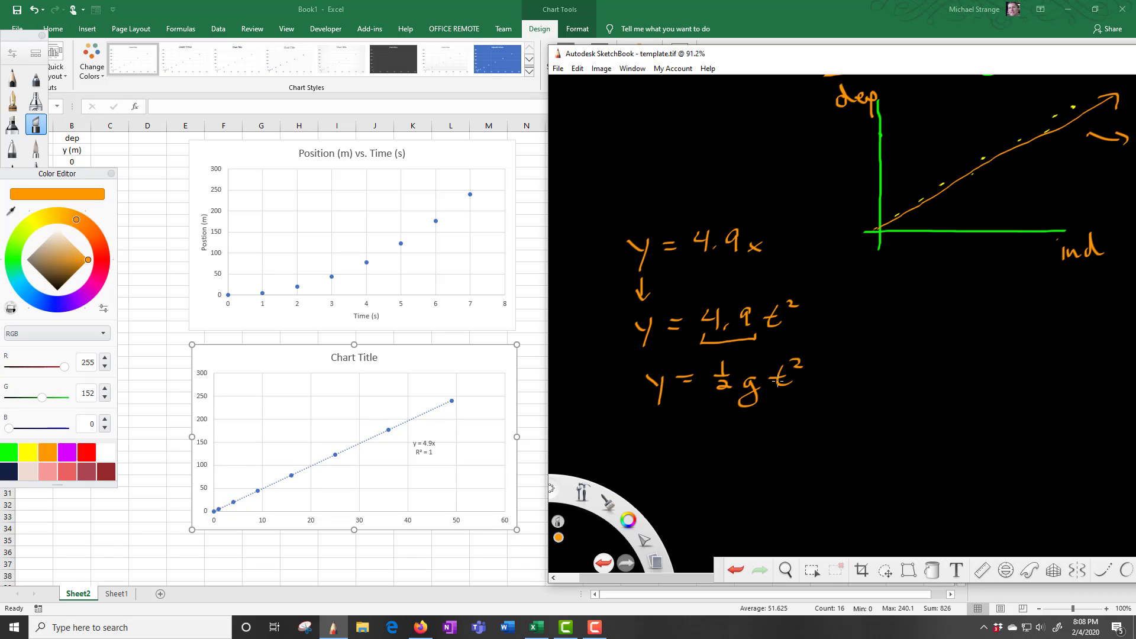
- Return to Excel and change the y (m) values in B23, B24 and B25 to 4.6, 19.8 and 46
{"action": "left_click", "coordinate": [541, 241]}
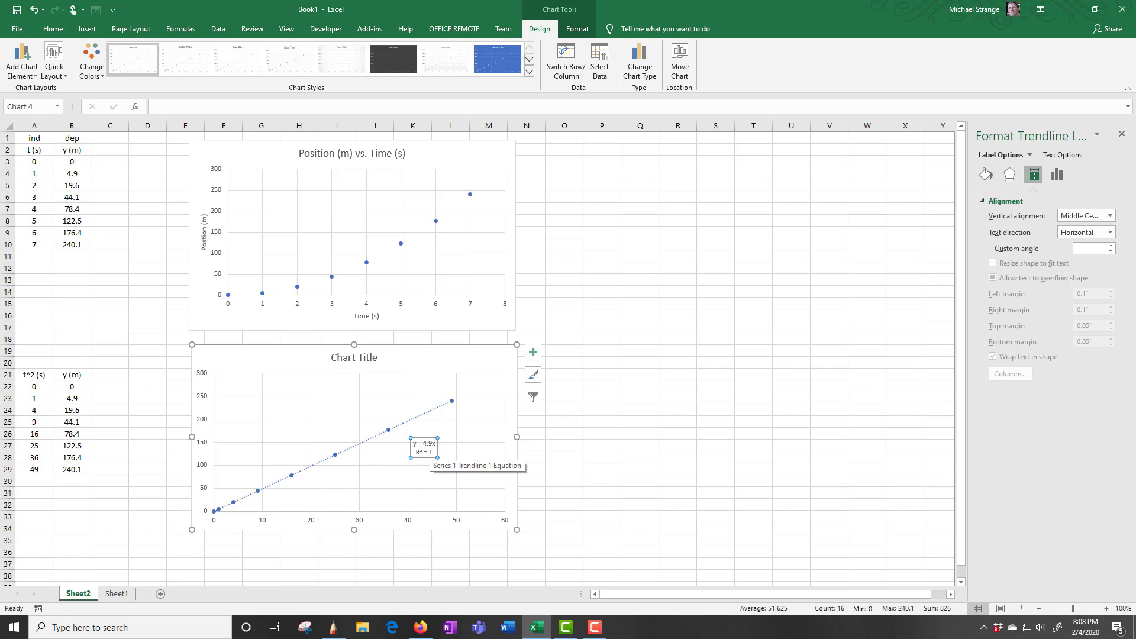
{"action": "left_click", "coordinate": [62, 400]}
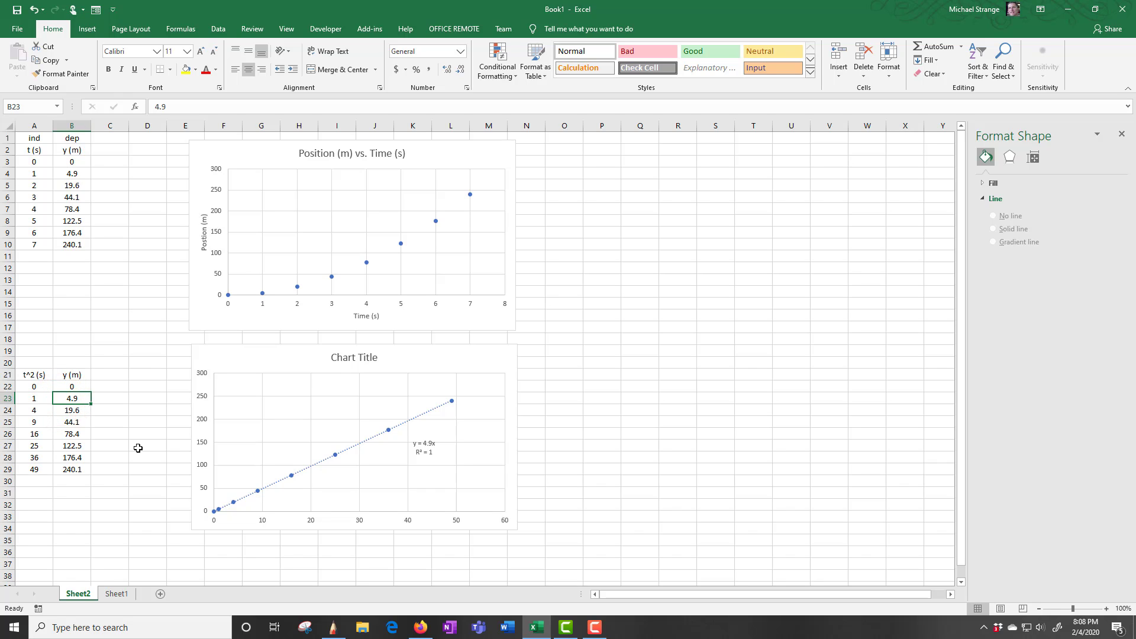
{"action": "type", "text": "4.6"}
{"action": "key", "text": "Return"}
{"action": "type", "text": "1"}
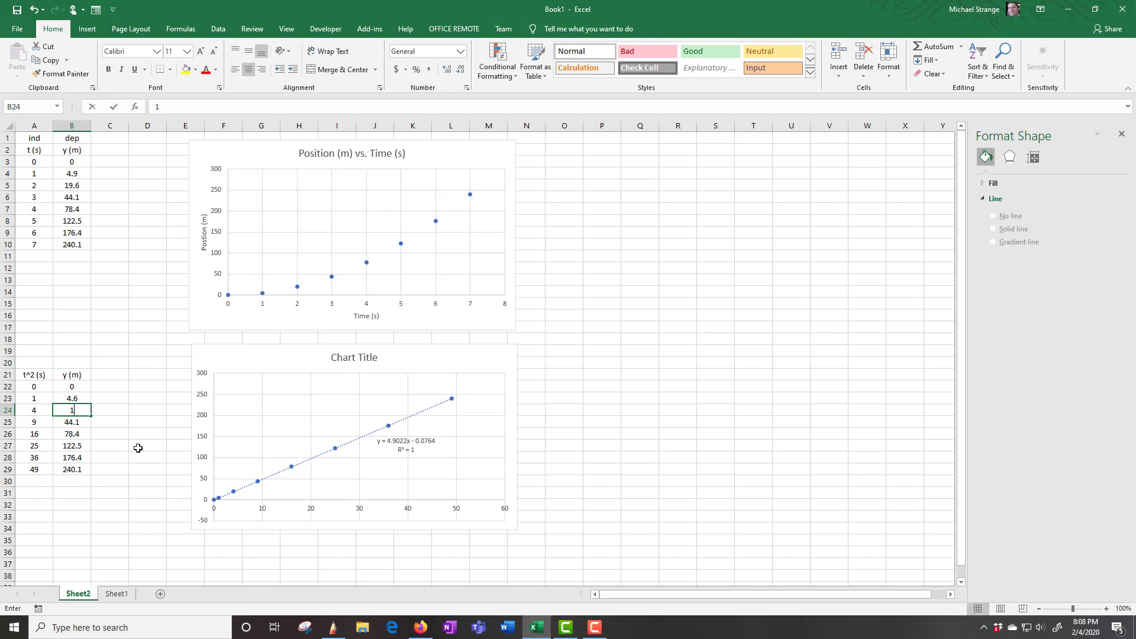
{"action": "type", "text": "9.8"}
{"action": "key", "text": "Return"}
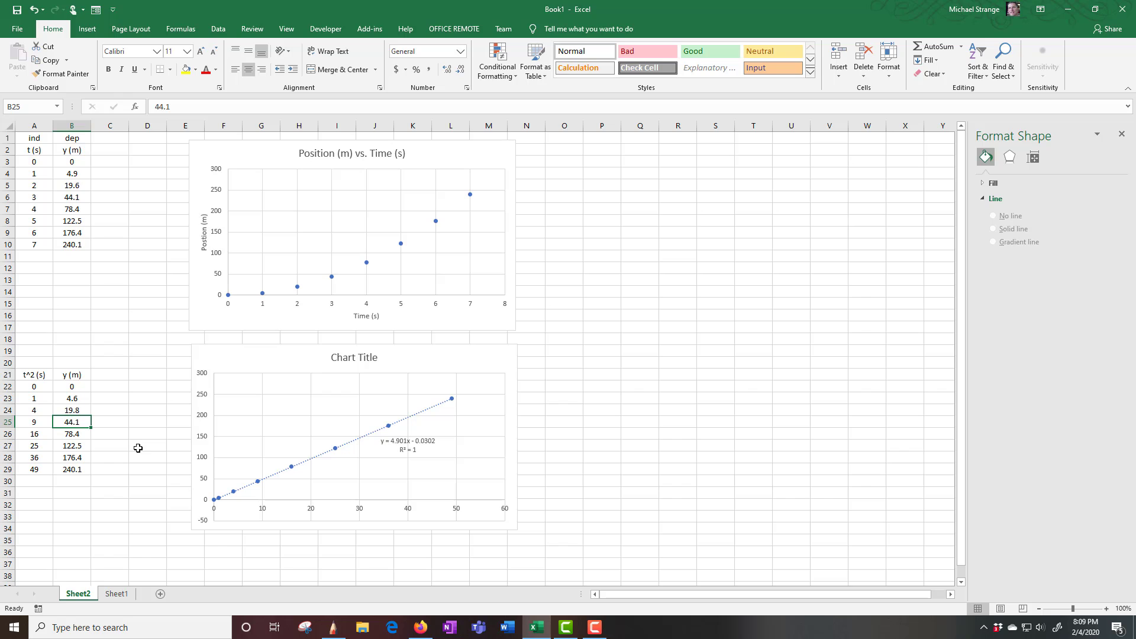
{"action": "type", "text": "46"}
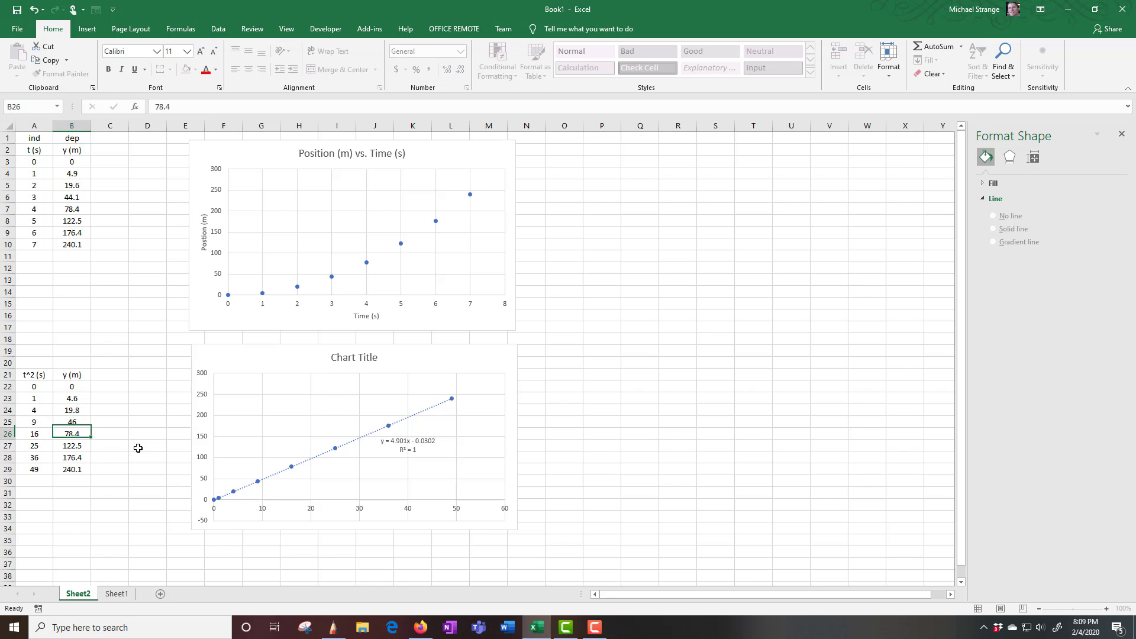
{"action": "key", "text": "Return"}
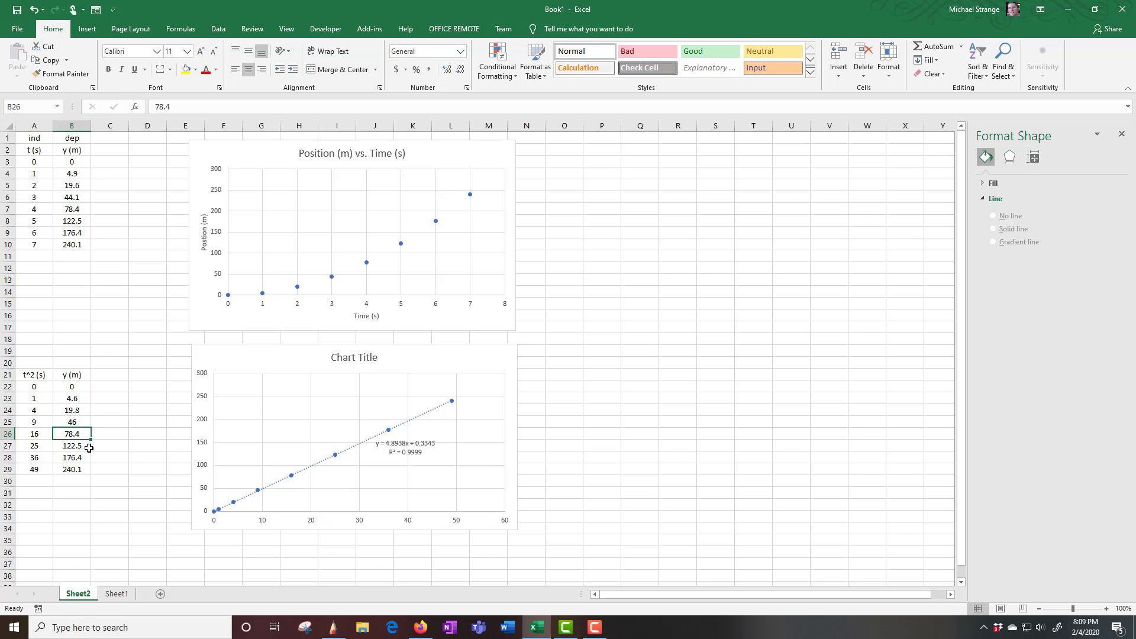
- Change the y (m) values in B26 and B27 to 70 and 120
{"action": "type", "text": "70"}
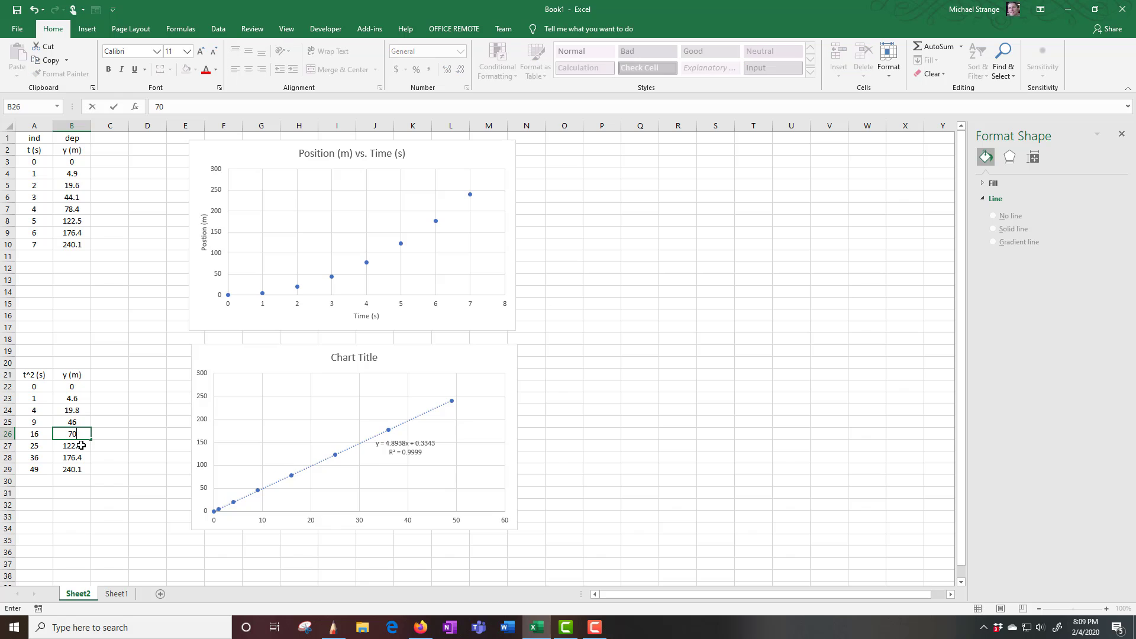
{"action": "key", "text": "Return"}
{"action": "type", "text": "10"}
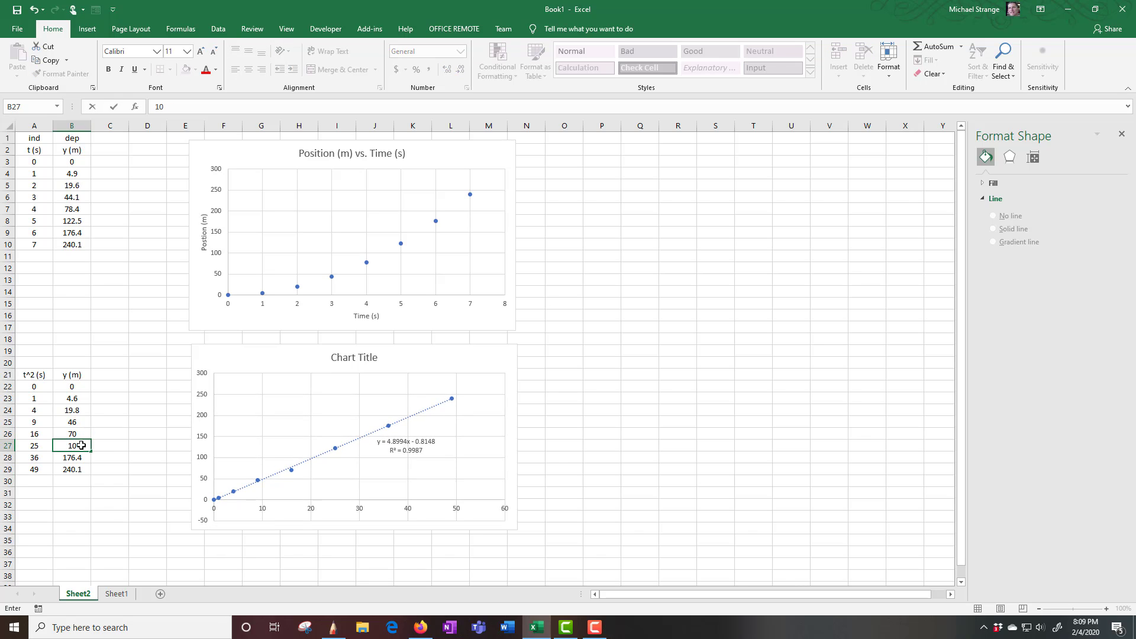
{"action": "type", "text": "20"}
{"action": "key", "text": "Return"}
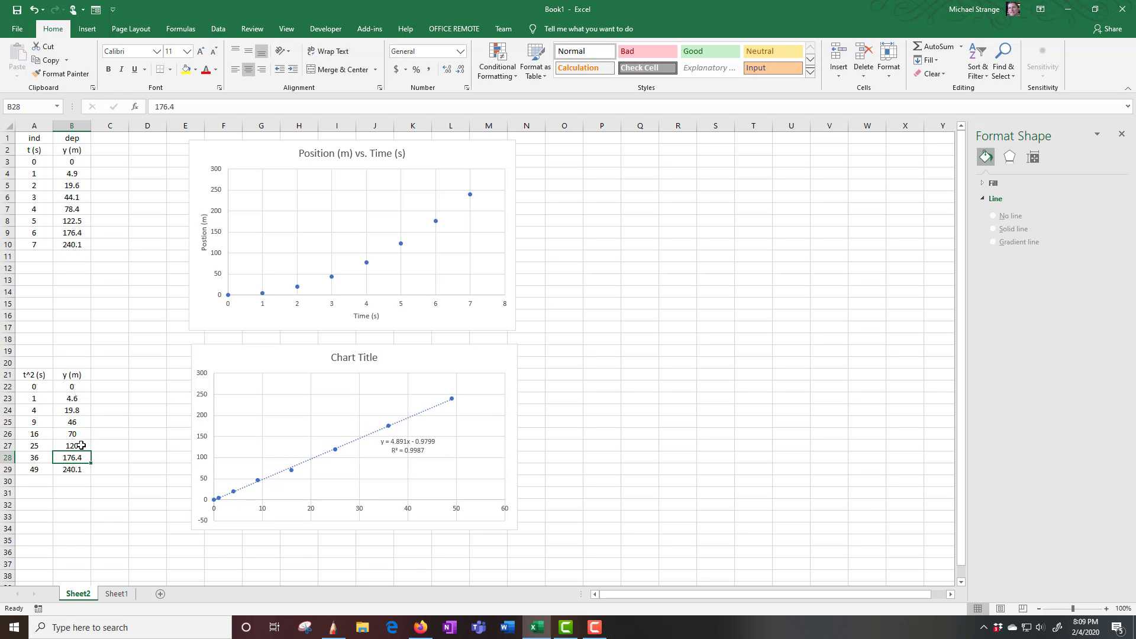
- Change the y (m) values in B28 and B29 to 190 and 250
{"action": "type", "text": "190"}
{"action": "key", "text": "Return"}
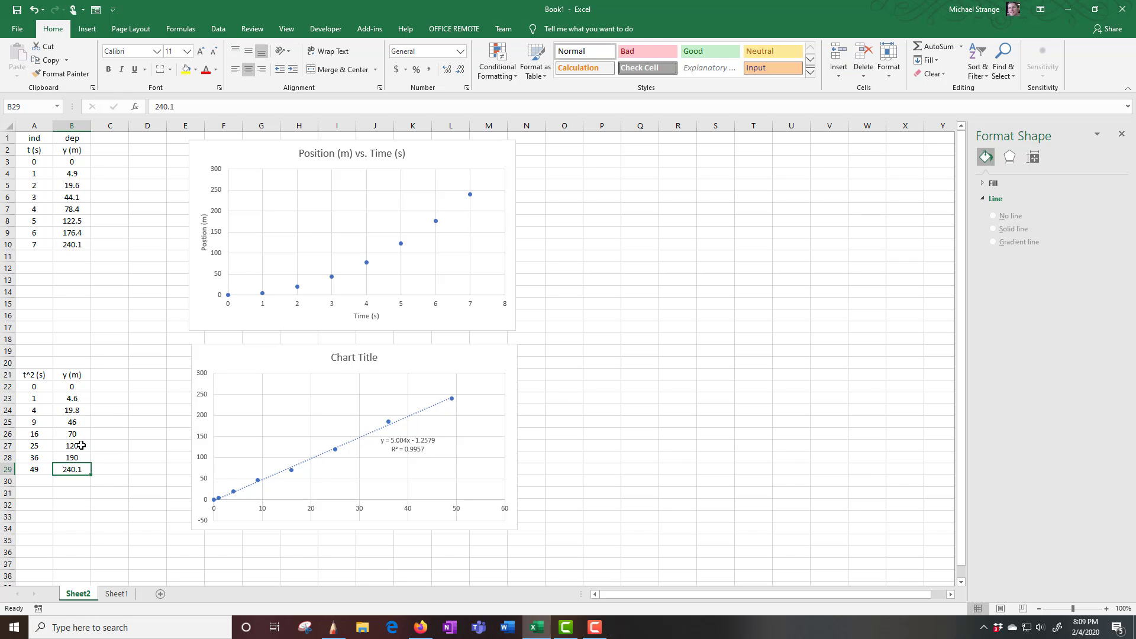
{"action": "type", "text": "250"}
{"action": "key", "text": "Return"}
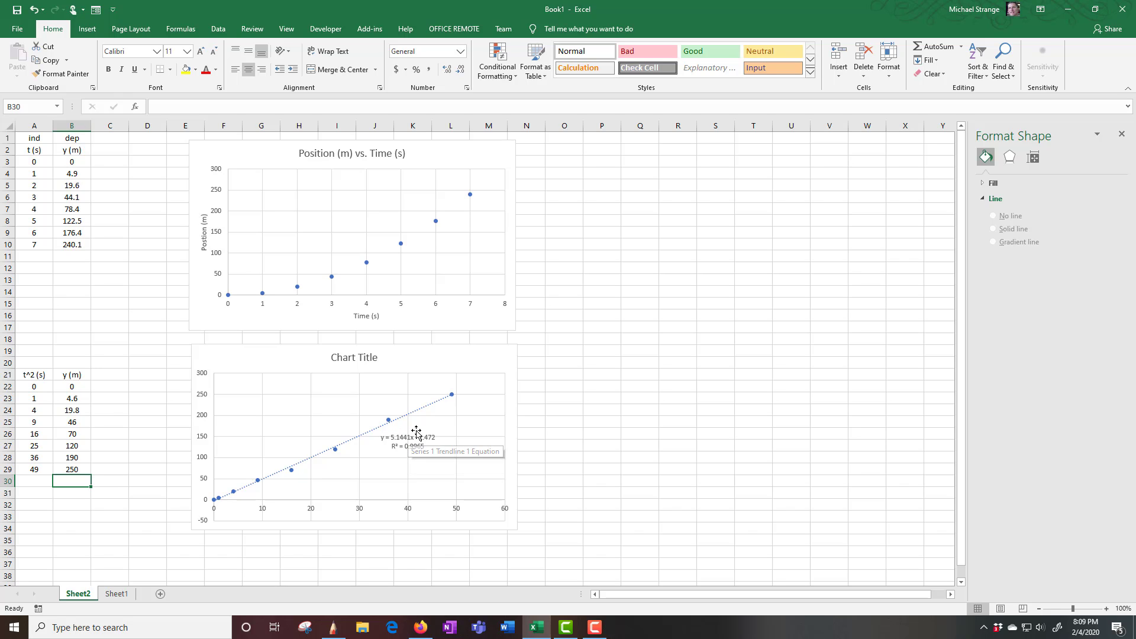
- Open Sheet1 with the mass, distance and force data, and bring up the Gravity Force Lab simulation in Firefox, maximized
{"action": "left_click", "coordinate": [115, 594]}
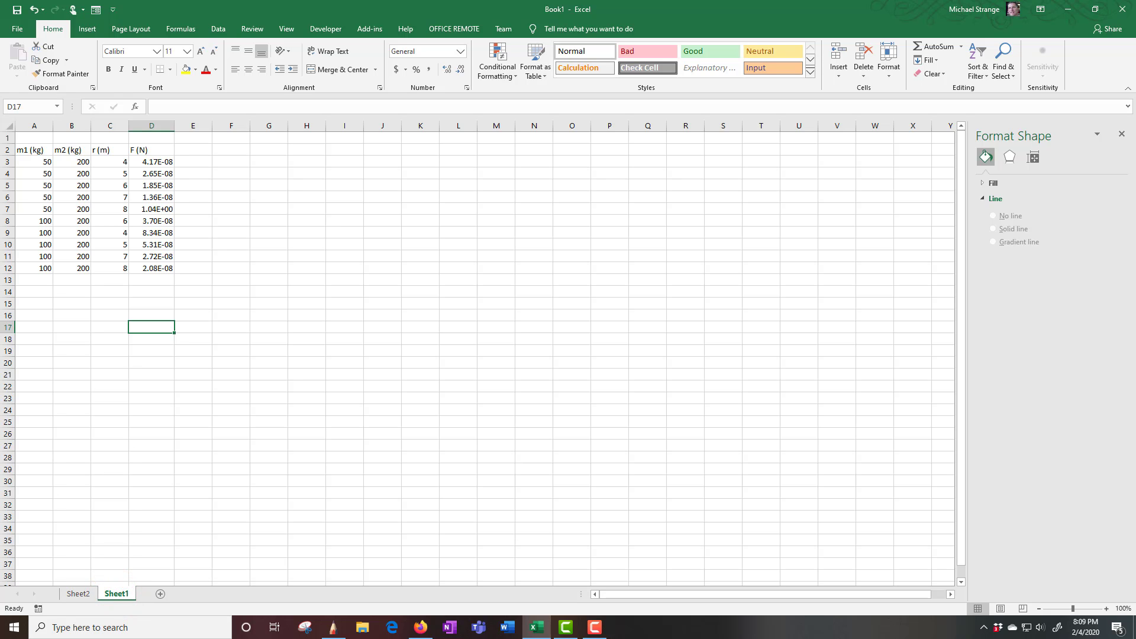
{"action": "left_click", "coordinate": [421, 627]}
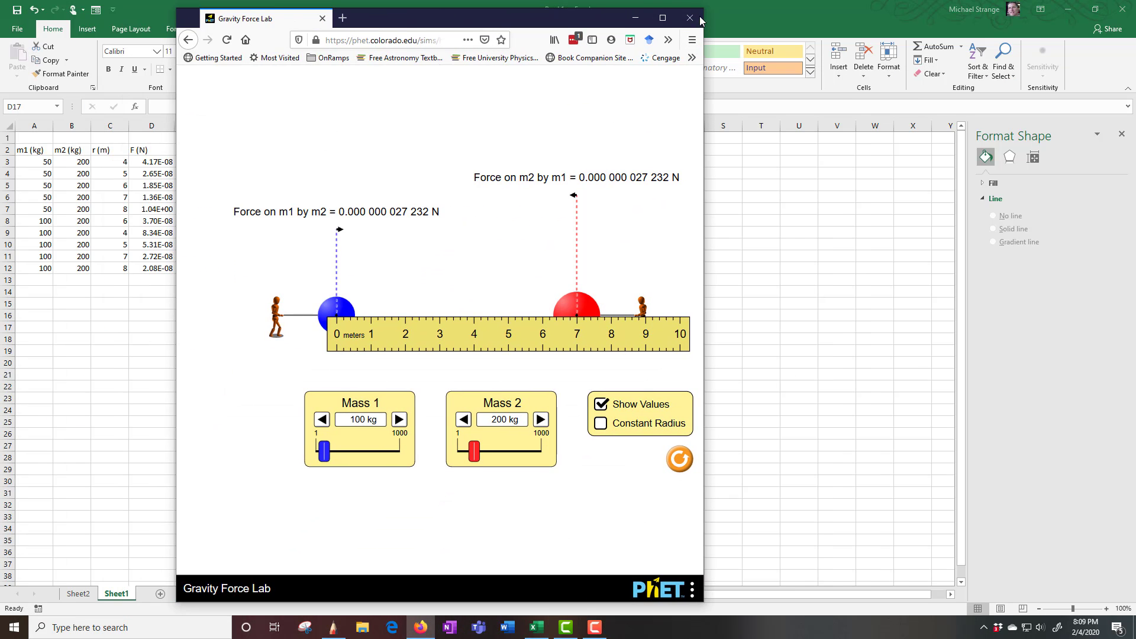
{"action": "left_click", "coordinate": [662, 18]}
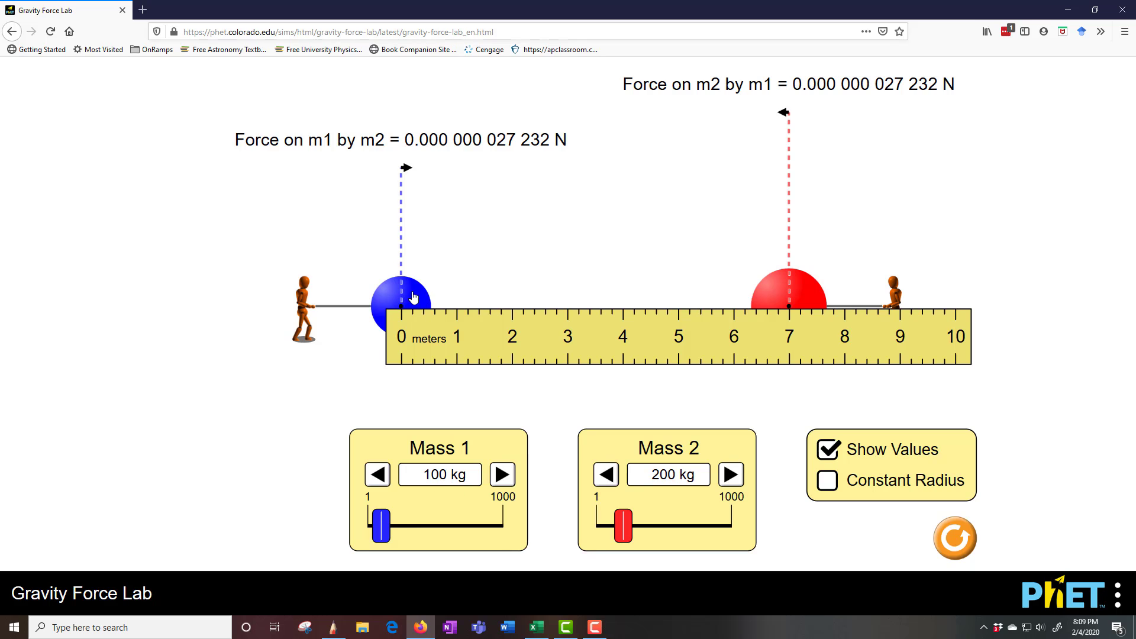
- Move masses m1 and m2 closer together in the Gravity Force Lab simulation and return to Excel
{"action": "left_click_drag", "start_coordinate": [414, 293], "coordinate": [502, 293]}
{"action": "left_click_drag", "start_coordinate": [763, 293], "coordinate": [621, 292]}
{"action": "double_click", "coordinate": [586, 8]}
{"action": "key", "text": "alt+Tab"}
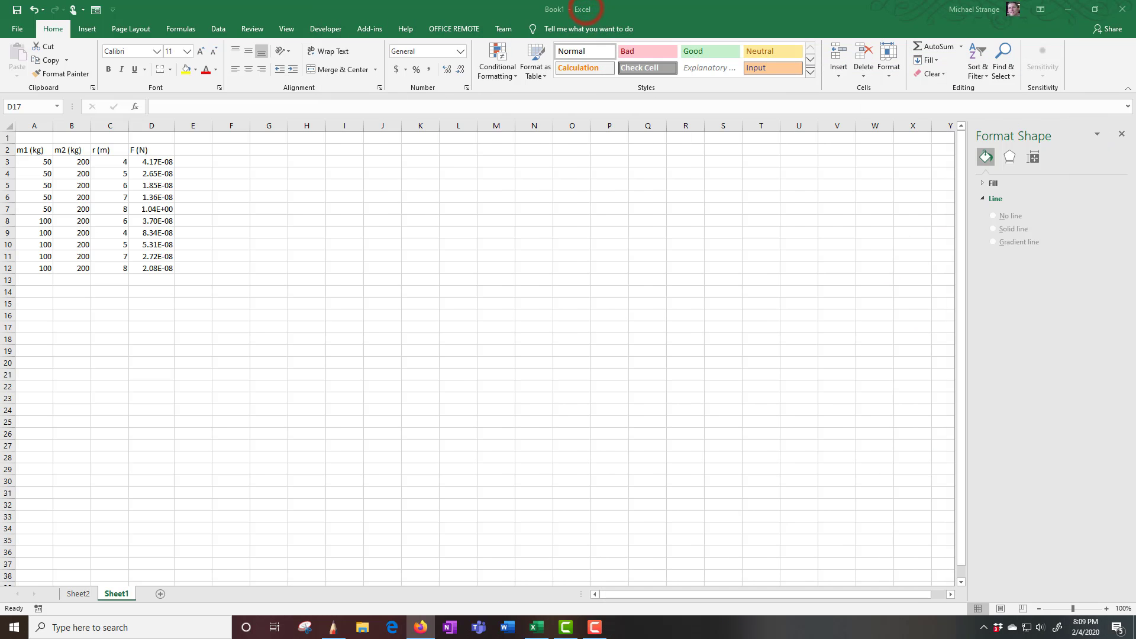
- Examine the m1 and m2 values in A3:B7 and A8:B12 of Sheet1
{"action": "left_click", "coordinate": [45, 164]}
{"action": "left_click_drag", "start_coordinate": [45, 161], "coordinate": [71, 209]}
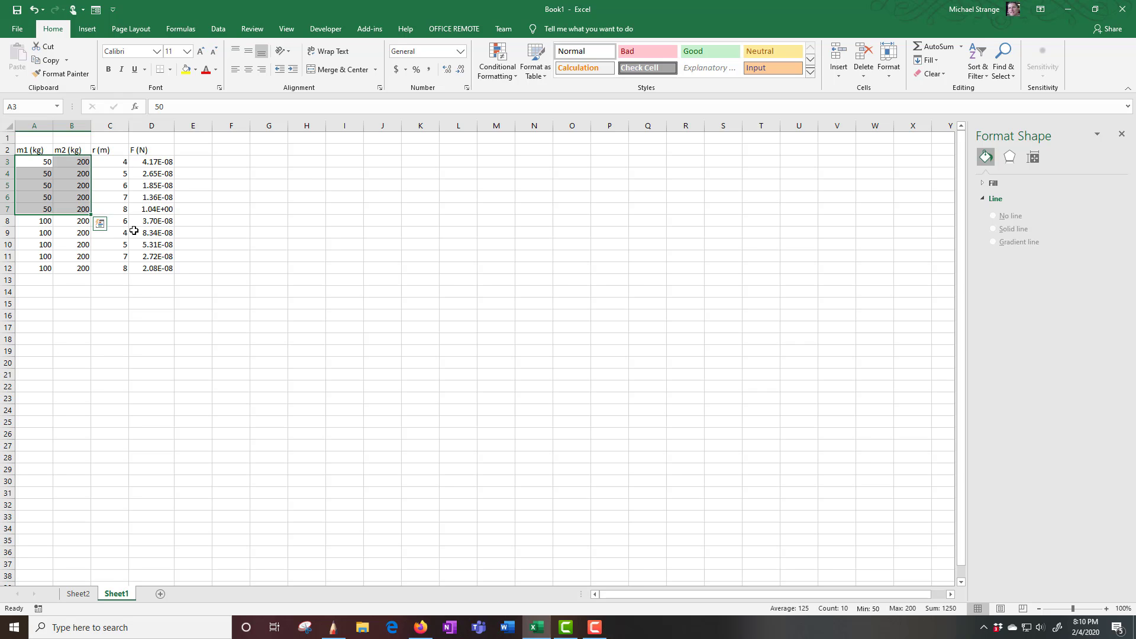
{"action": "left_click_drag", "start_coordinate": [30, 223], "coordinate": [84, 265]}
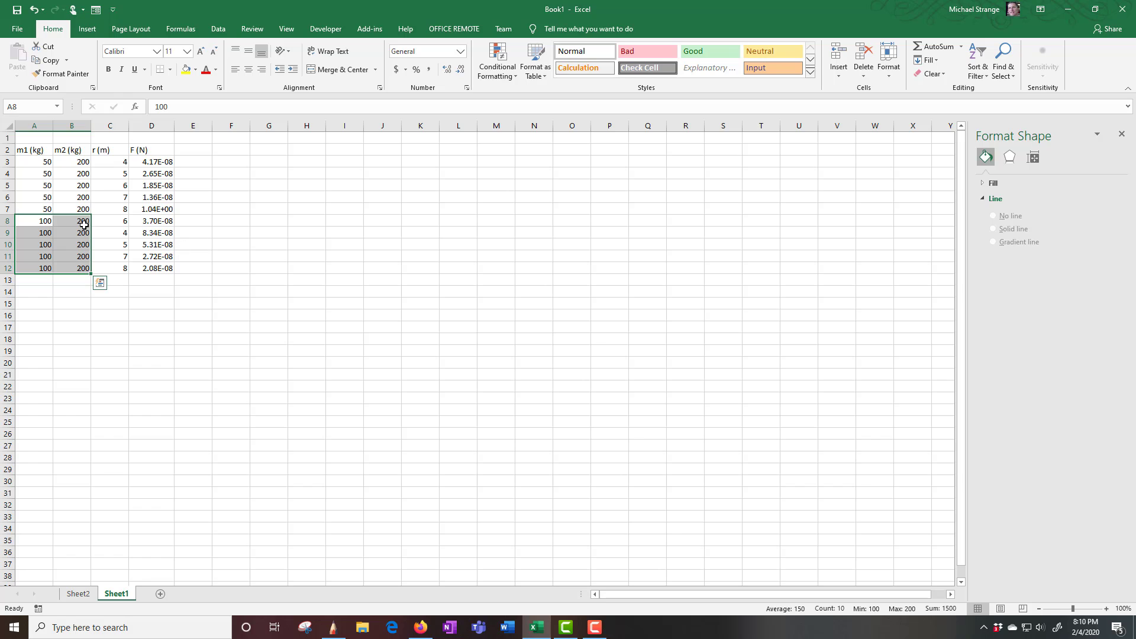
{"action": "left_click", "coordinate": [244, 229]}
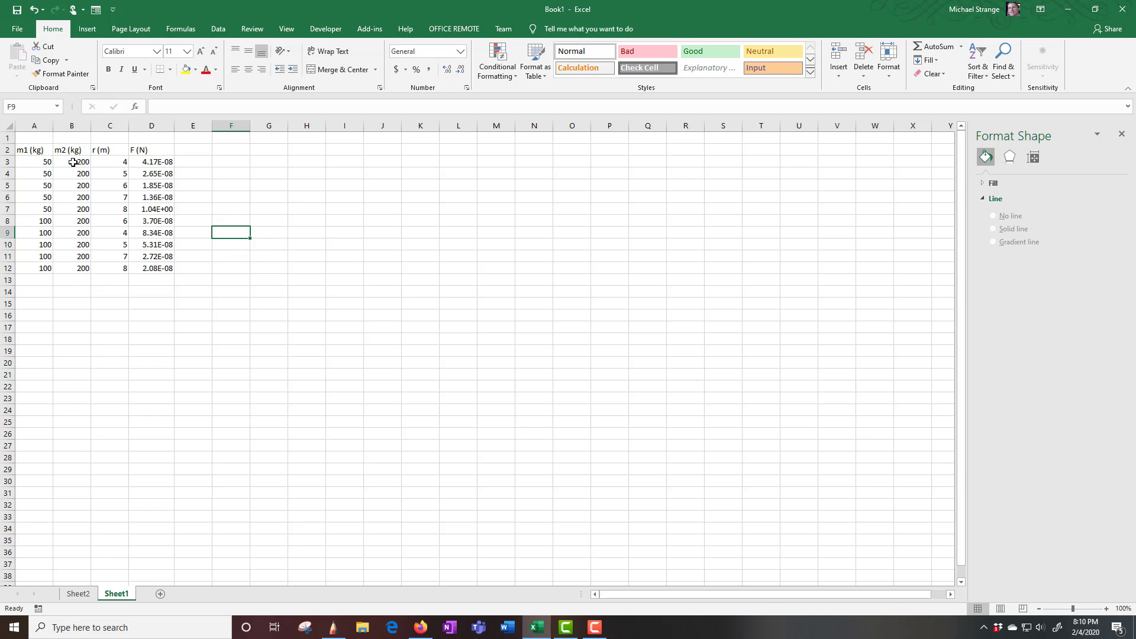
- Switch to Autodesk SketchBook, place its window beside the Sheet1 data, and bring a blank canvas area into view
{"action": "left_click", "coordinate": [333, 628]}
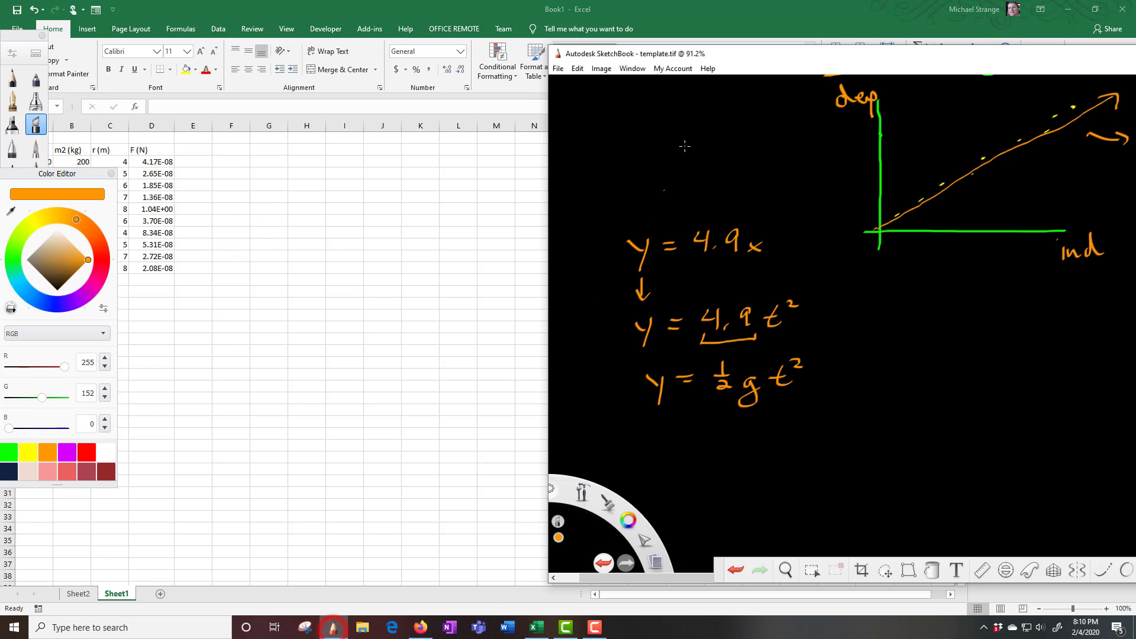
{"action": "left_click", "coordinate": [790, 53]}
{"action": "left_click_drag", "start_coordinate": [792, 55], "coordinate": [521, 47]}
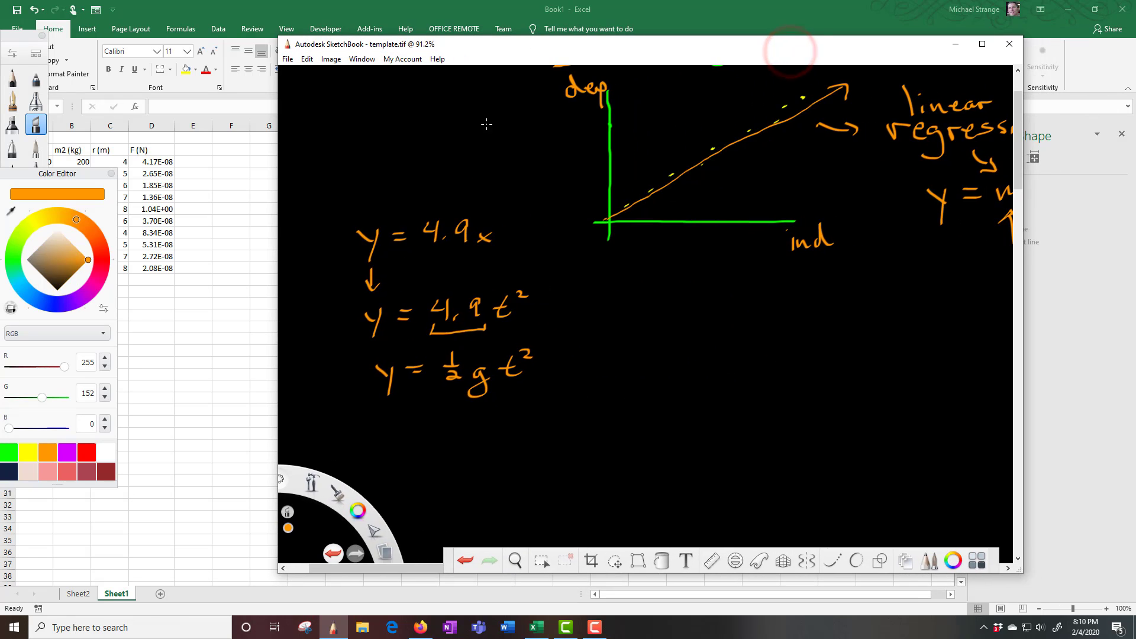
{"action": "scroll", "coordinate": [658, 365], "scroll_direction": "up", "scroll_amount": 2}
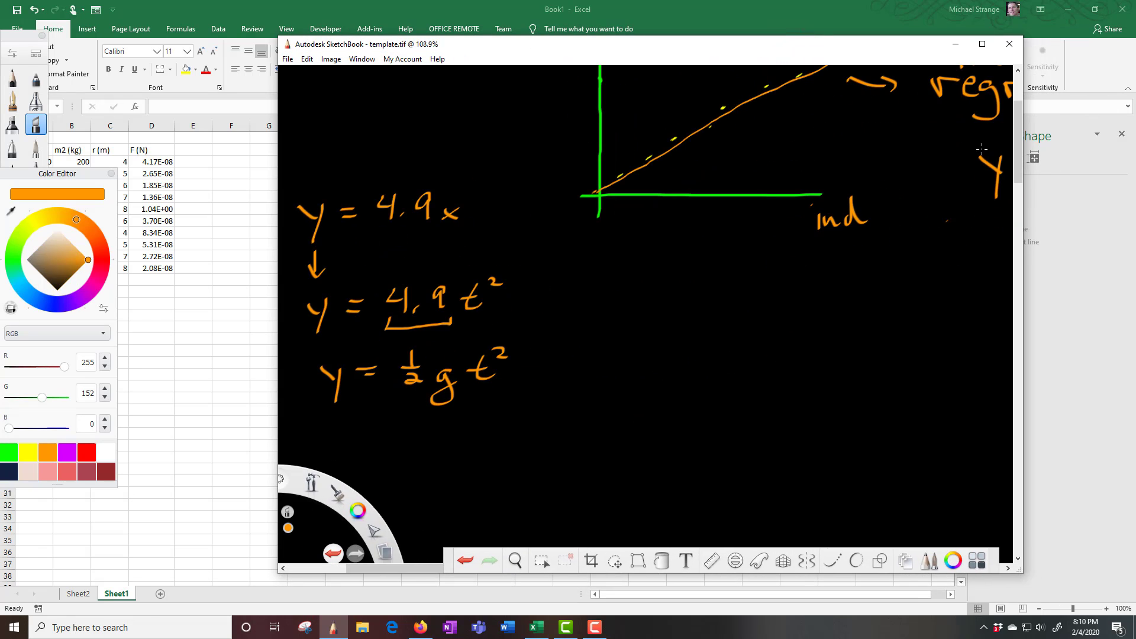
{"action": "left_click_drag", "start_coordinate": [1019, 157], "coordinate": [1018, 220]}
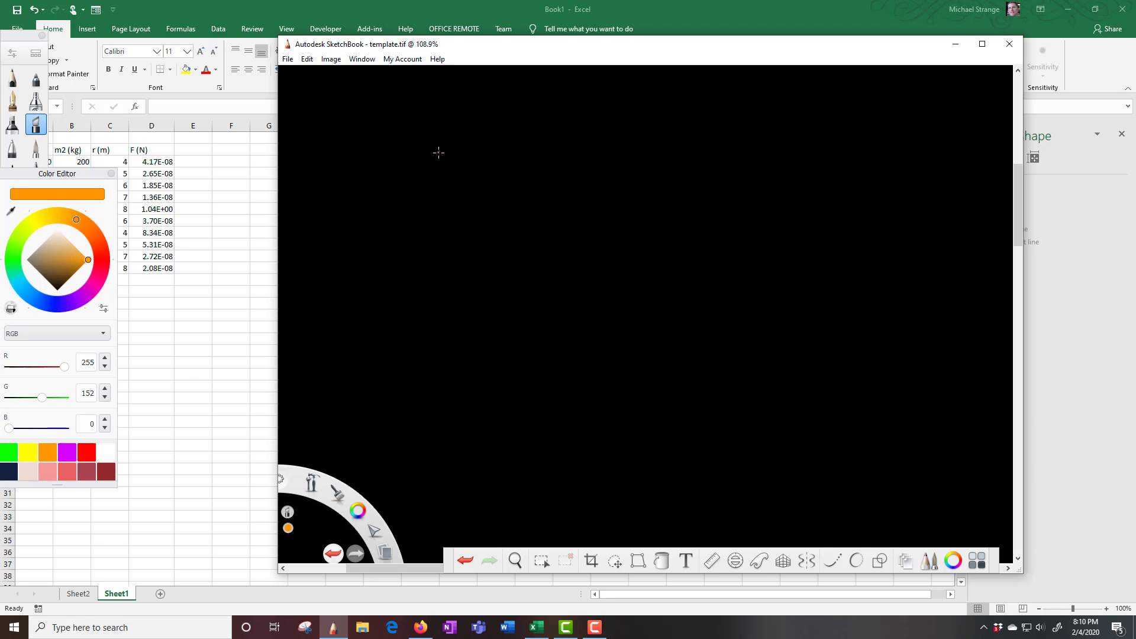
- Handwrite the equation Fg = G m₁·m₂/r² in orange on the blank canvas and underline the G
{"action": "left_click_drag", "start_coordinate": [437, 135], "coordinate": [463, 135]}
{"action": "mouse_move", "coordinate": [437, 148]}
{"action": "left_mouse_down"}
{"action": "mouse_move", "coordinate": [455, 147]}
{"action": "mouse_move", "coordinate": [455, 178]}
{"action": "left_mouse_up"}
{"action": "mouse_move", "coordinate": [539, 138]}
{"action": "left_mouse_down"}
{"action": "mouse_move", "coordinate": [531, 160]}
{"action": "mouse_move", "coordinate": [549, 149]}
{"action": "left_mouse_up"}
{"action": "left_click", "coordinate": [581, 140]}
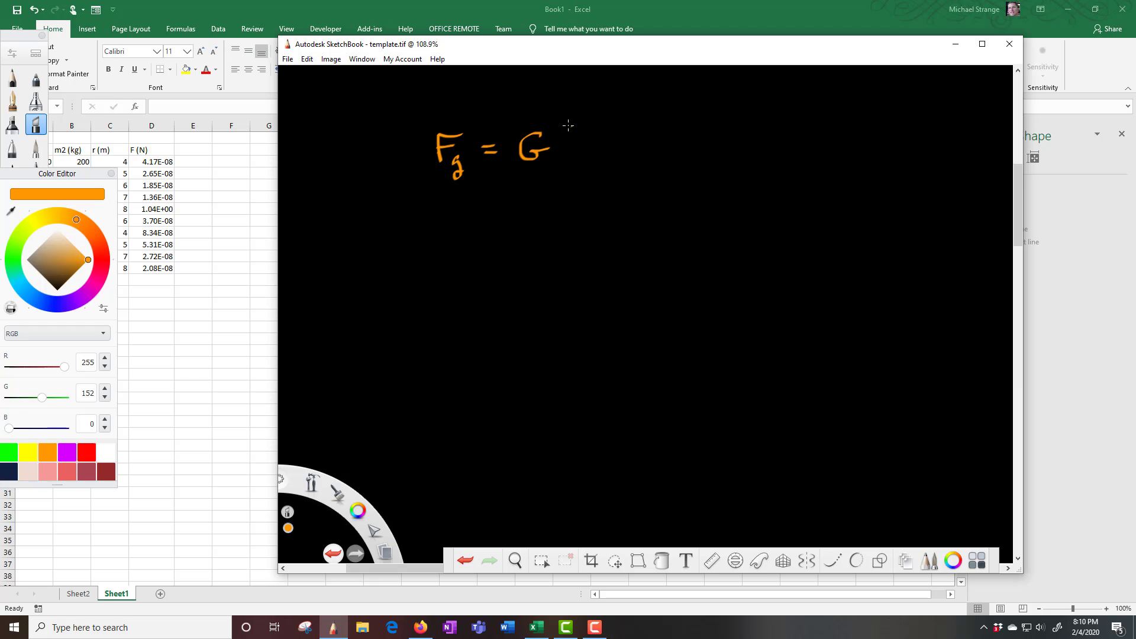
{"action": "left_click_drag", "start_coordinate": [607, 123], "coordinate": [637, 127]}
{"action": "mouse_move", "coordinate": [574, 146]}
{"action": "left_mouse_down"}
{"action": "mouse_move", "coordinate": [645, 139]}
{"action": "mouse_move", "coordinate": [614, 155]}
{"action": "left_mouse_up"}
{"action": "left_click_drag", "start_coordinate": [608, 149], "coordinate": [631, 155]}
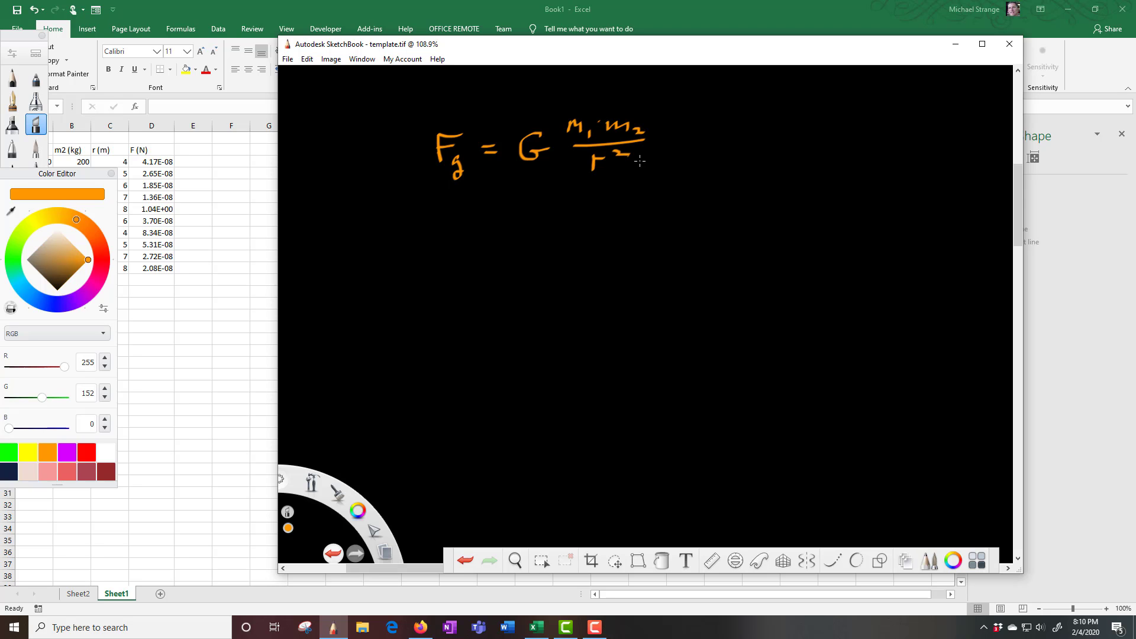
{"action": "left_click_drag", "start_coordinate": [518, 177], "coordinate": [518, 176]}
- Handwrite y = mx in red below the gravitation equation
{"action": "left_click", "coordinate": [93, 453]}
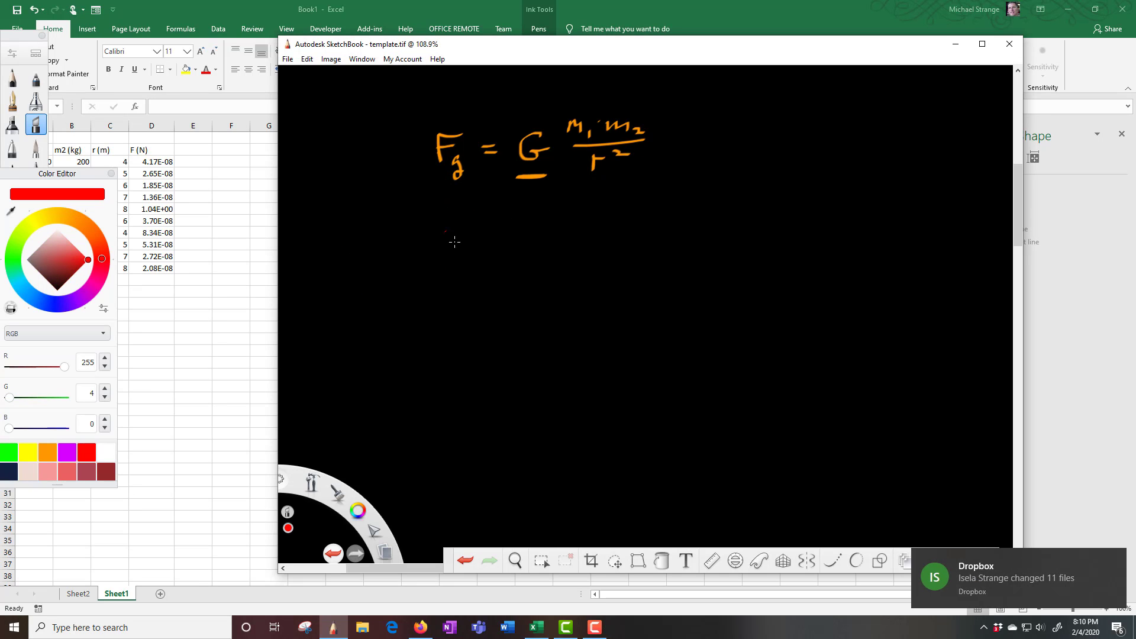
{"action": "left_click_drag", "start_coordinate": [440, 290], "coordinate": [448, 324]}
{"action": "mouse_move", "coordinate": [538, 288]}
{"action": "left_mouse_down"}
{"action": "mouse_move", "coordinate": [568, 305]}
{"action": "mouse_move", "coordinate": [629, 309]}
{"action": "left_mouse_up"}
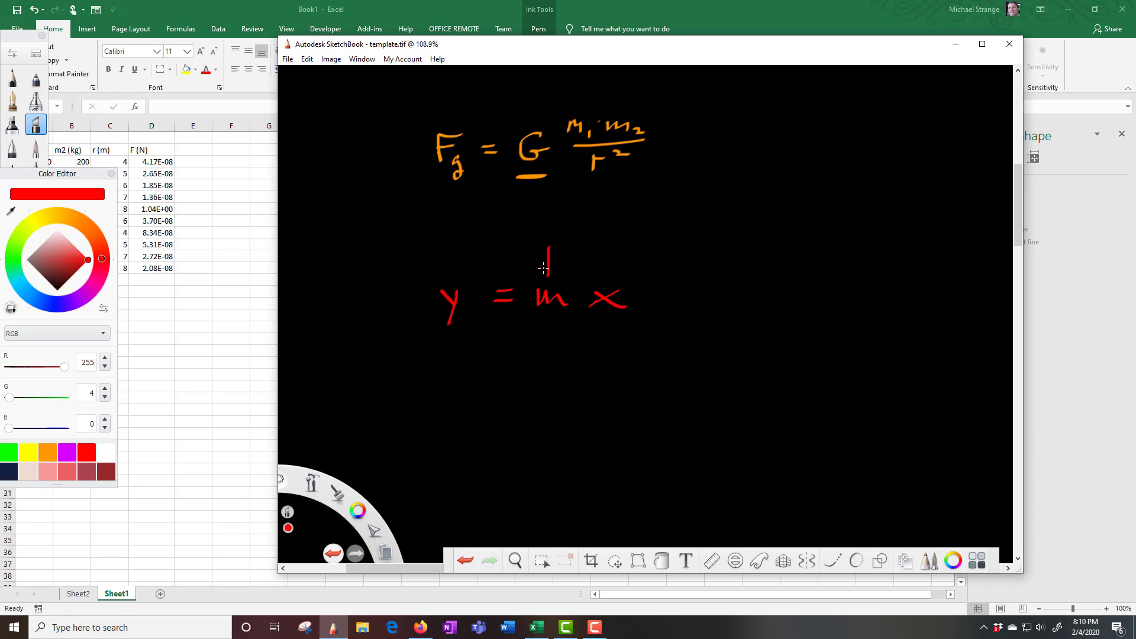
- Circle m₁·m₂/r² and draw red arrows matching G with m, the circled term with x, and Fg with y
{"action": "left_click_drag", "start_coordinate": [543, 267], "coordinate": [557, 267]}
{"action": "left_click_drag", "start_coordinate": [542, 201], "coordinate": [547, 235]}
{"action": "mouse_move", "coordinate": [556, 137]}
{"action": "left_mouse_down"}
{"action": "mouse_move", "coordinate": [574, 173]}
{"action": "mouse_move", "coordinate": [617, 184]}
{"action": "mouse_move", "coordinate": [662, 131]}
{"action": "left_mouse_up"}
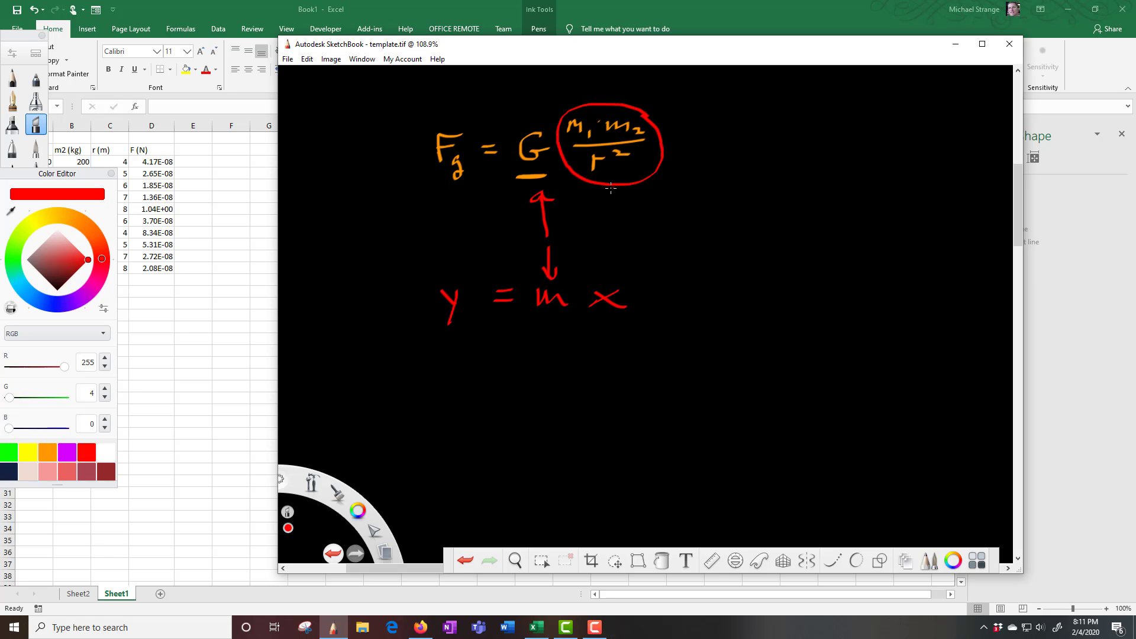
{"action": "left_click_drag", "start_coordinate": [607, 188], "coordinate": [606, 253]}
{"action": "left_click_drag", "start_coordinate": [442, 184], "coordinate": [440, 252]}
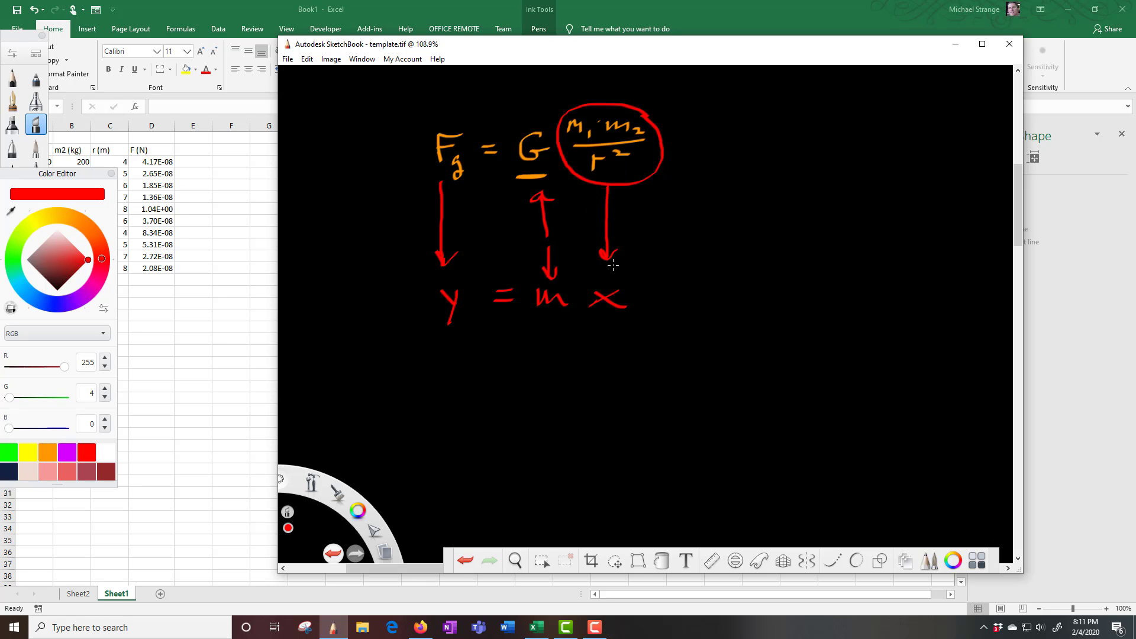
- Return to Excel and enter the label dep in D1 above the F (N) heading
{"action": "left_click", "coordinate": [648, 5]}
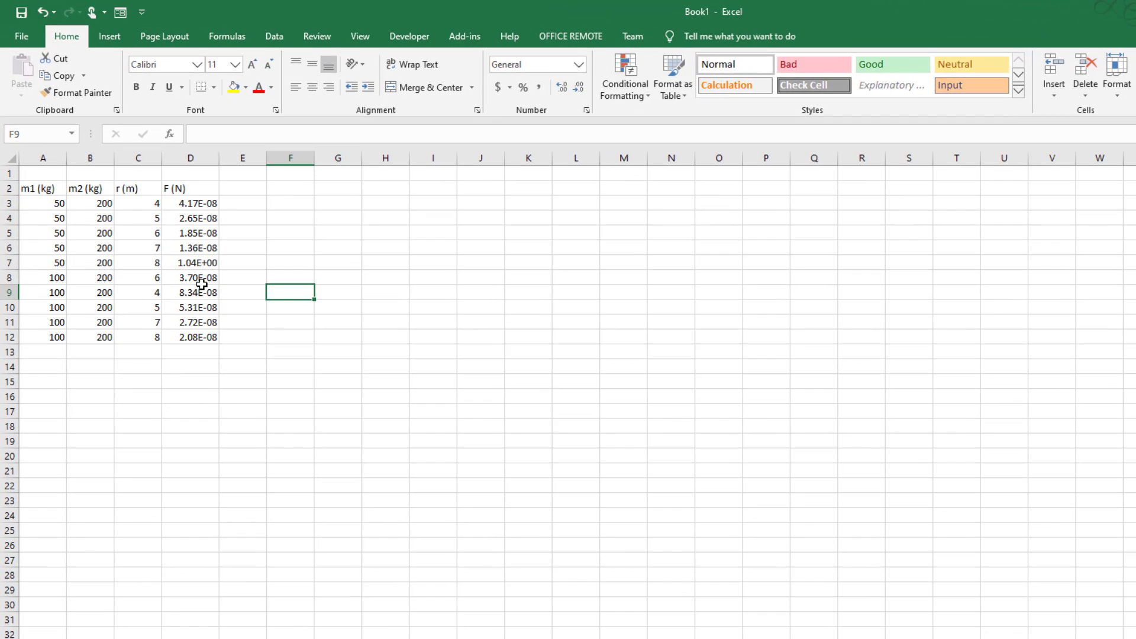
{"action": "left_click", "coordinate": [189, 178]}
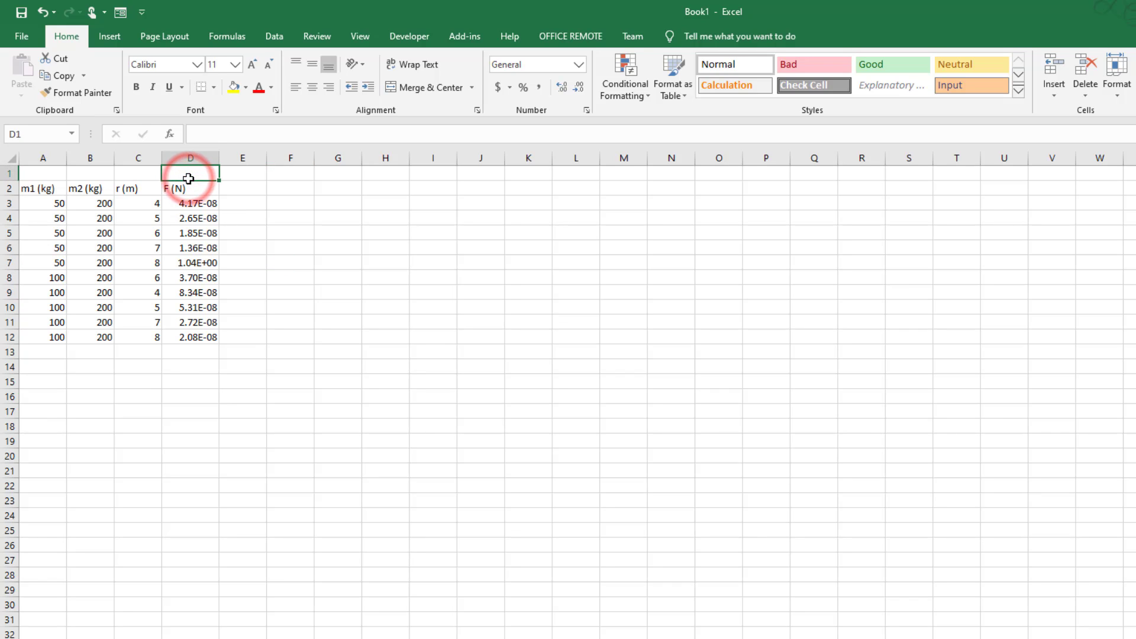
{"action": "type", "text": "dep"}
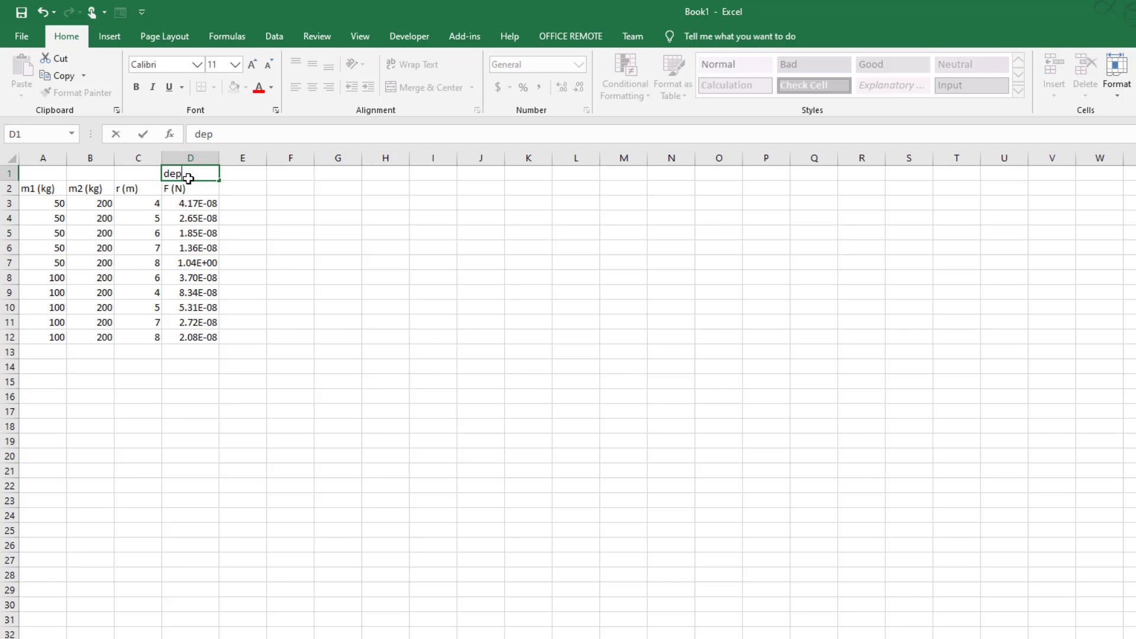
{"action": "key", "text": "Return"}
{"action": "key", "text": "ctrl+Home"}
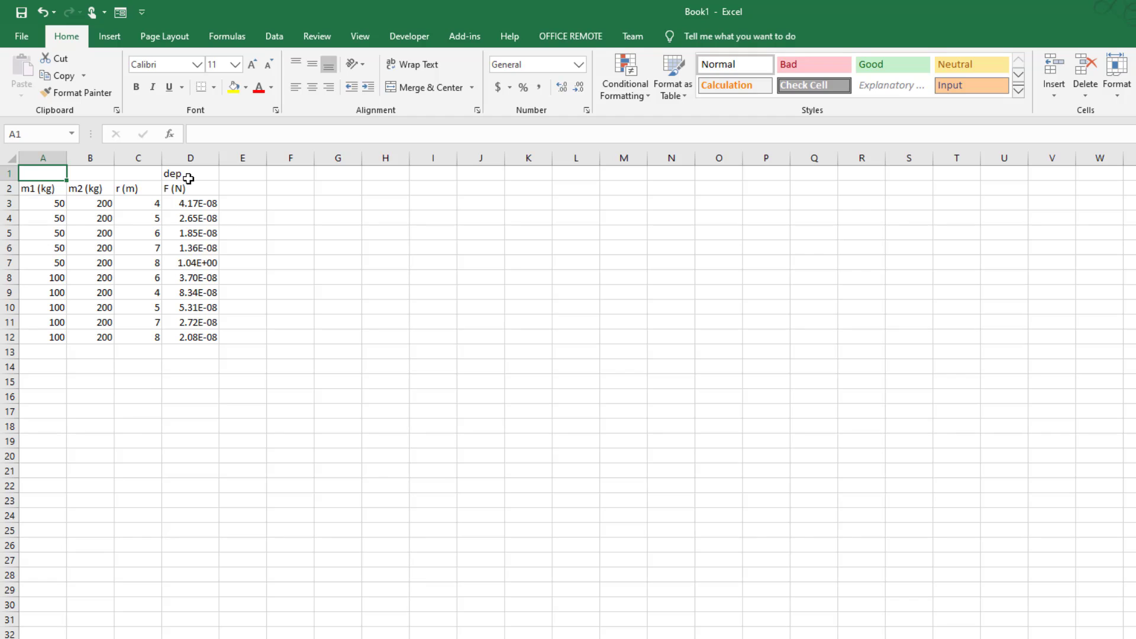
- Copy the F (N) column D2:D12 and paste it starting at B21
{"action": "left_click_drag", "start_coordinate": [198, 188], "coordinate": [205, 338]}
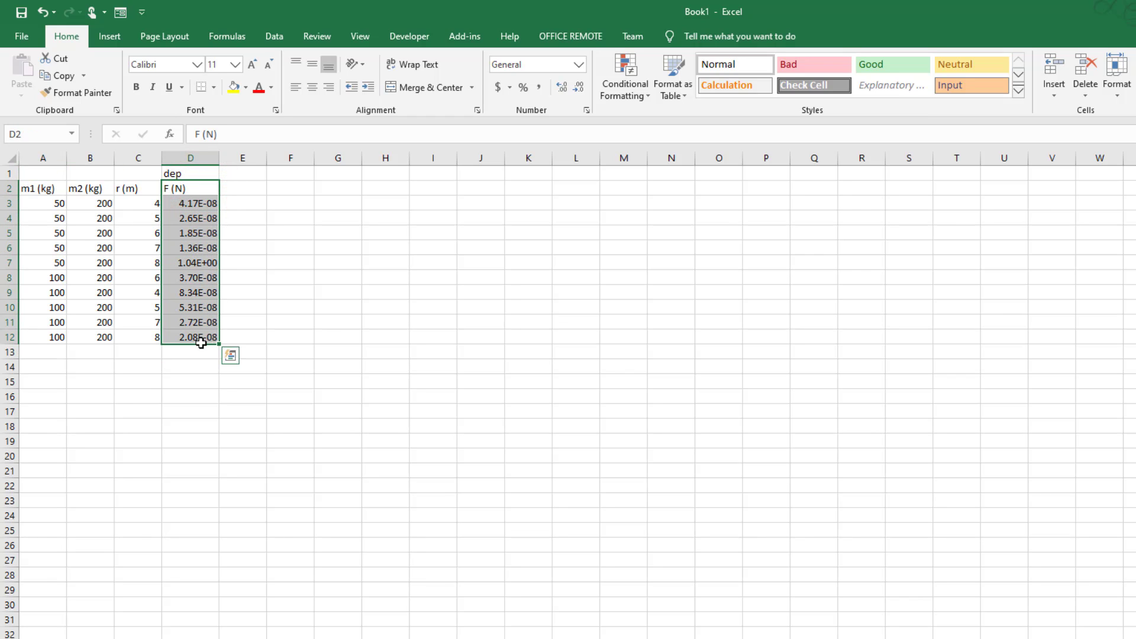
{"action": "key", "text": "ctrl+c"}
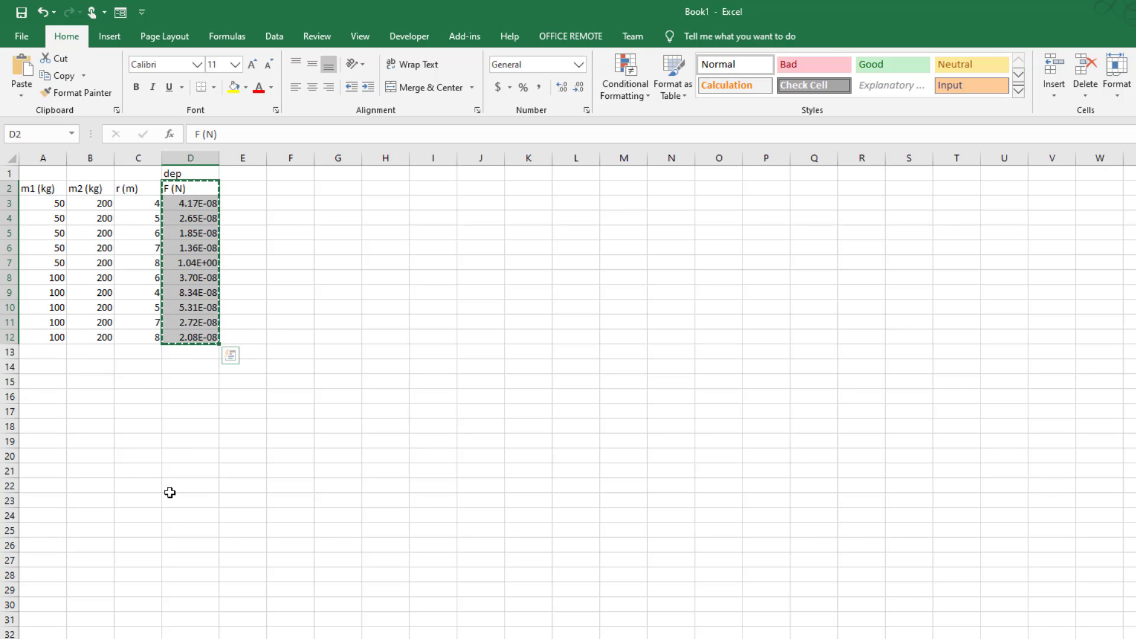
{"action": "left_click", "coordinate": [100, 469]}
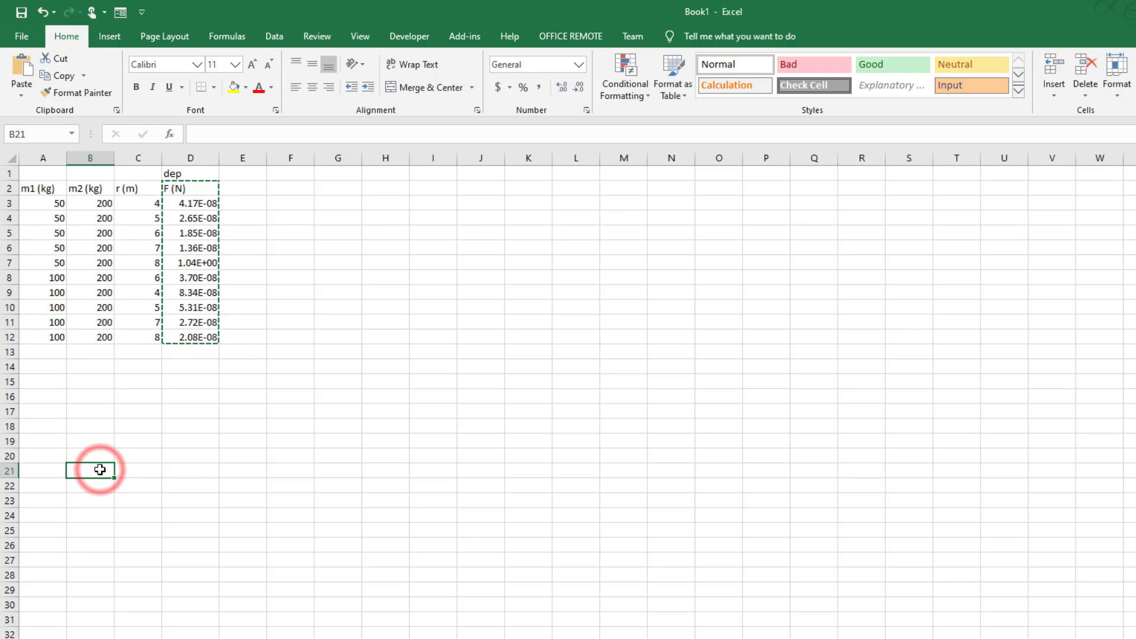
{"action": "key", "text": "ctrl+v"}
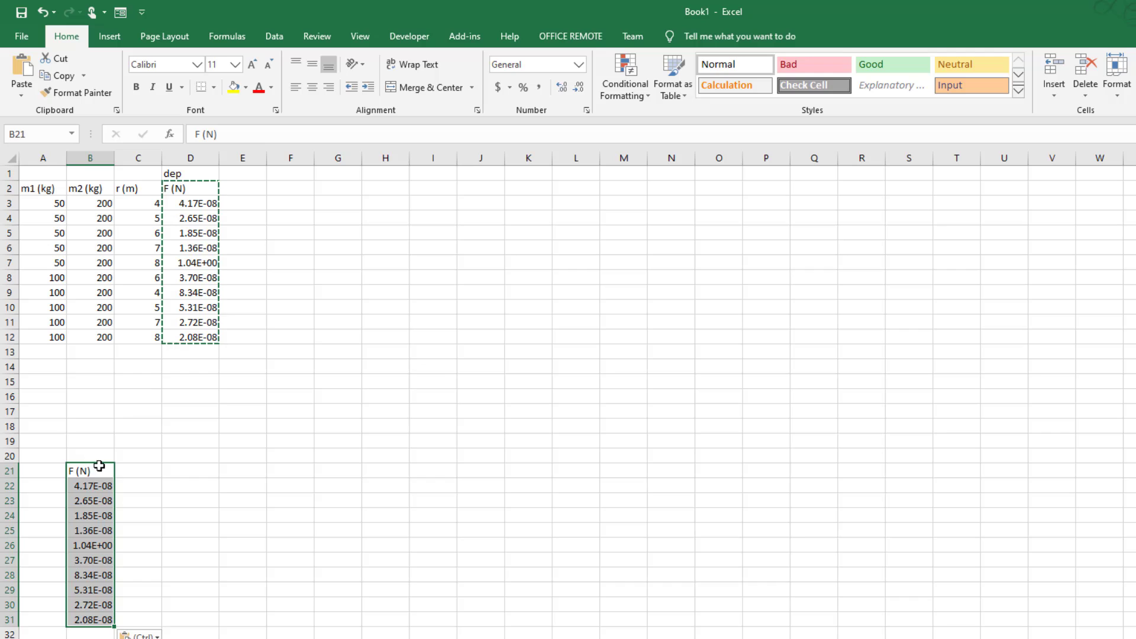
- Enter the heading m1*m2/r^2 in A21 and widen column A to fit it
{"action": "left_click", "coordinate": [48, 471]}
{"action": "type", "text": "m1*m2/r"}
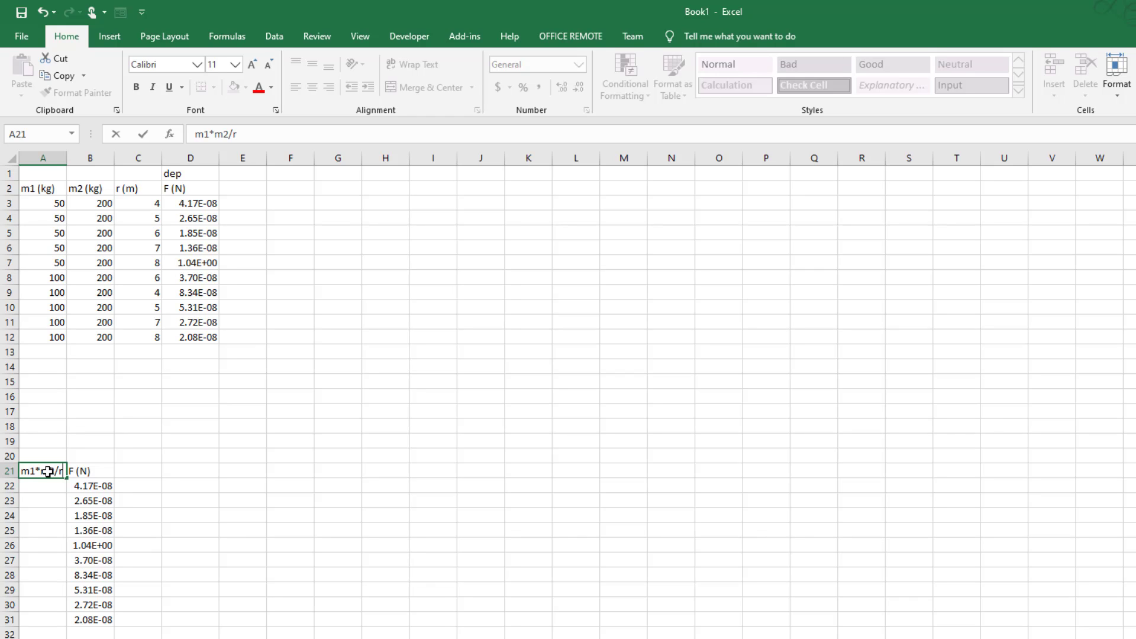
{"action": "type", "text": "^2"}
{"action": "key", "text": "Return"}
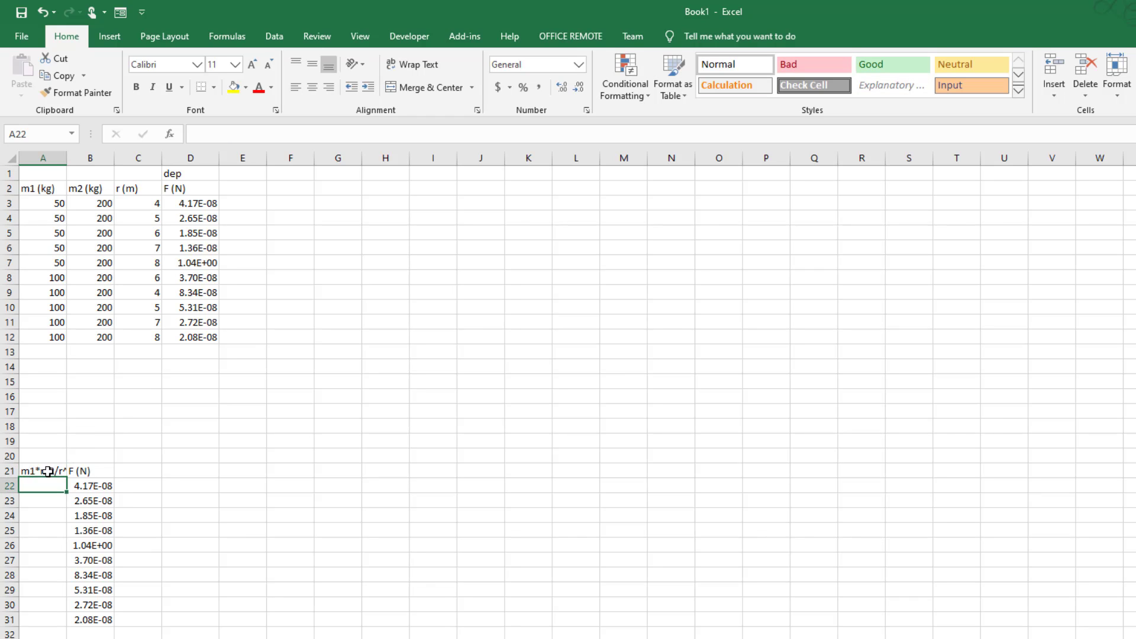
{"action": "double_click", "coordinate": [67, 158]}
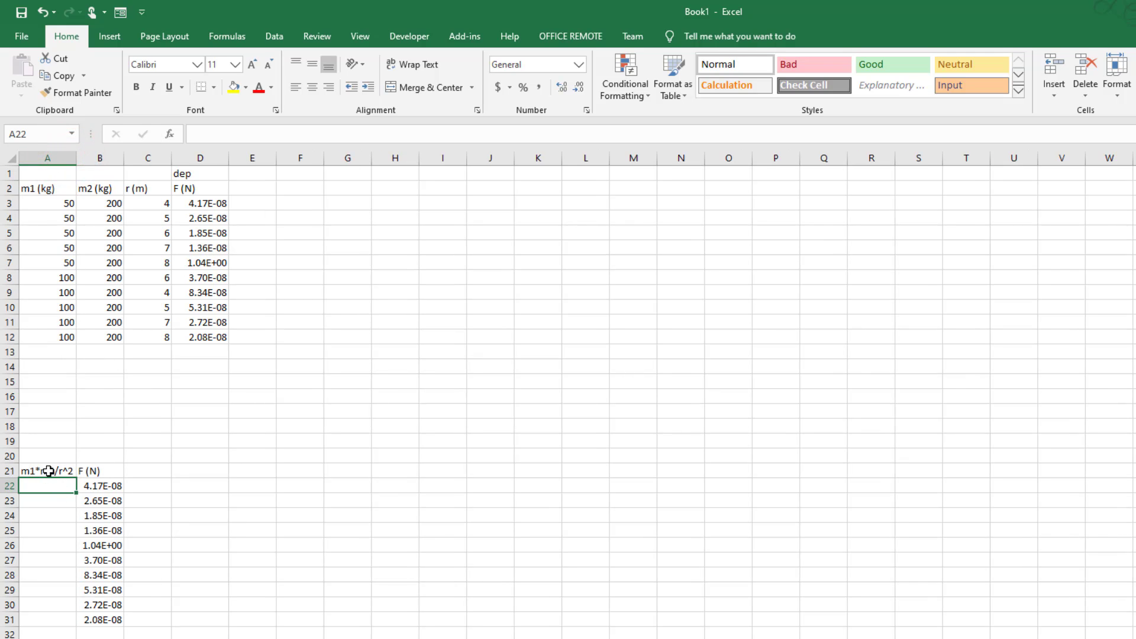
- Build a formula in A22 that multiplies A3 by B3 and divides by the square of C3, =A3*B3/C3^2
{"action": "left_click", "coordinate": [204, 136]}
{"action": "type", "text": "="}
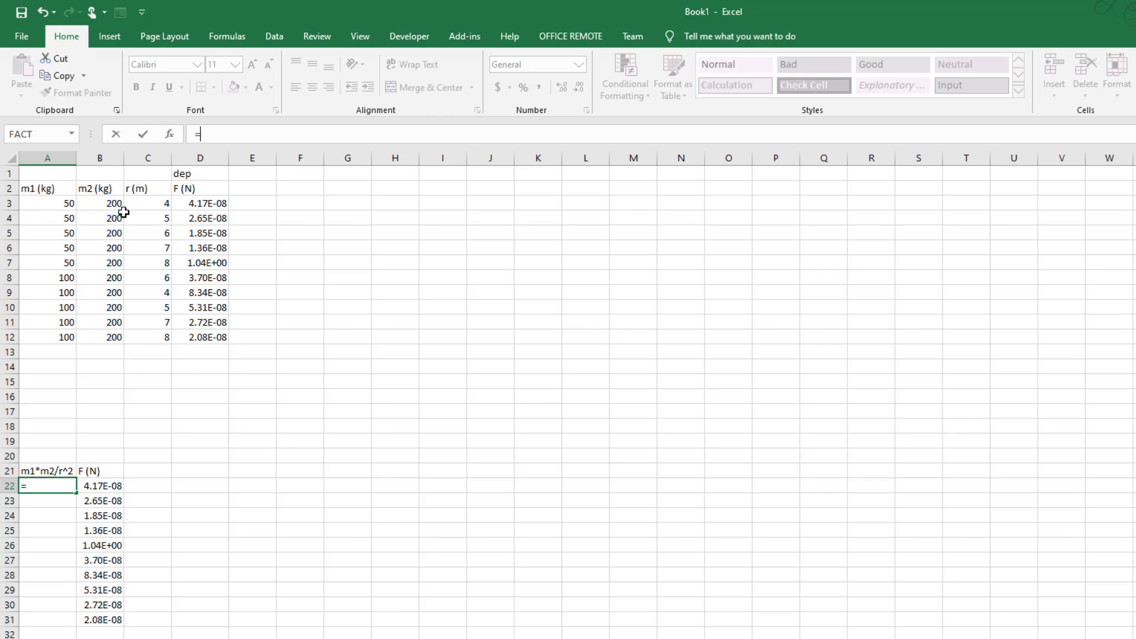
{"action": "left_click", "coordinate": [55, 204]}
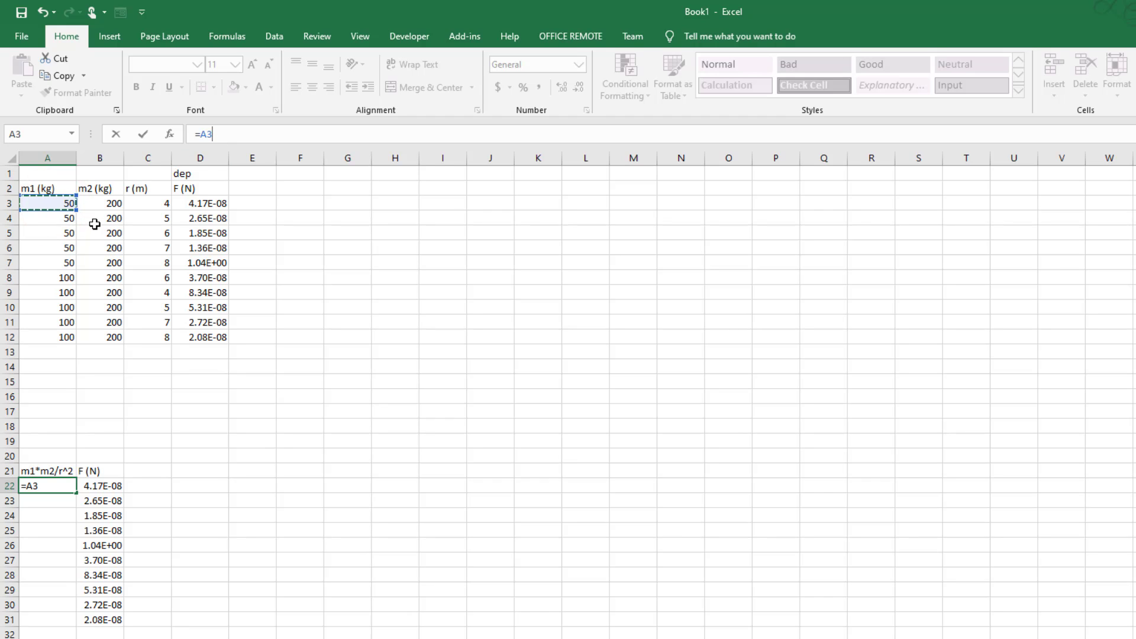
{"action": "type", "text": "*"}
{"action": "left_click", "coordinate": [103, 201]}
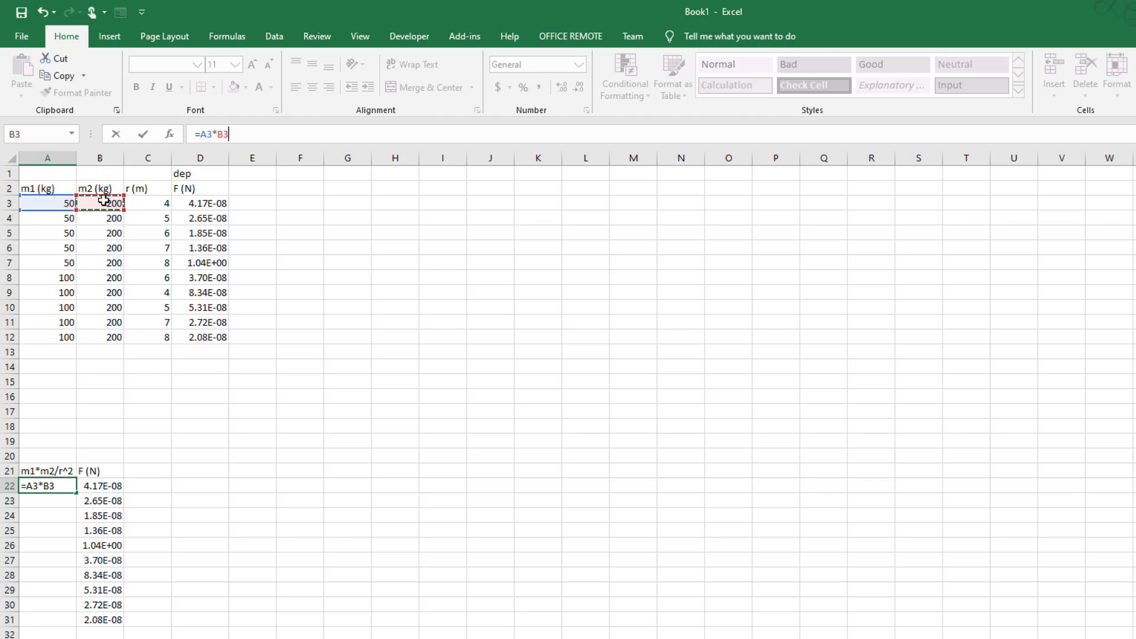
{"action": "type", "text": "/"}
{"action": "left_click", "coordinate": [142, 203]}
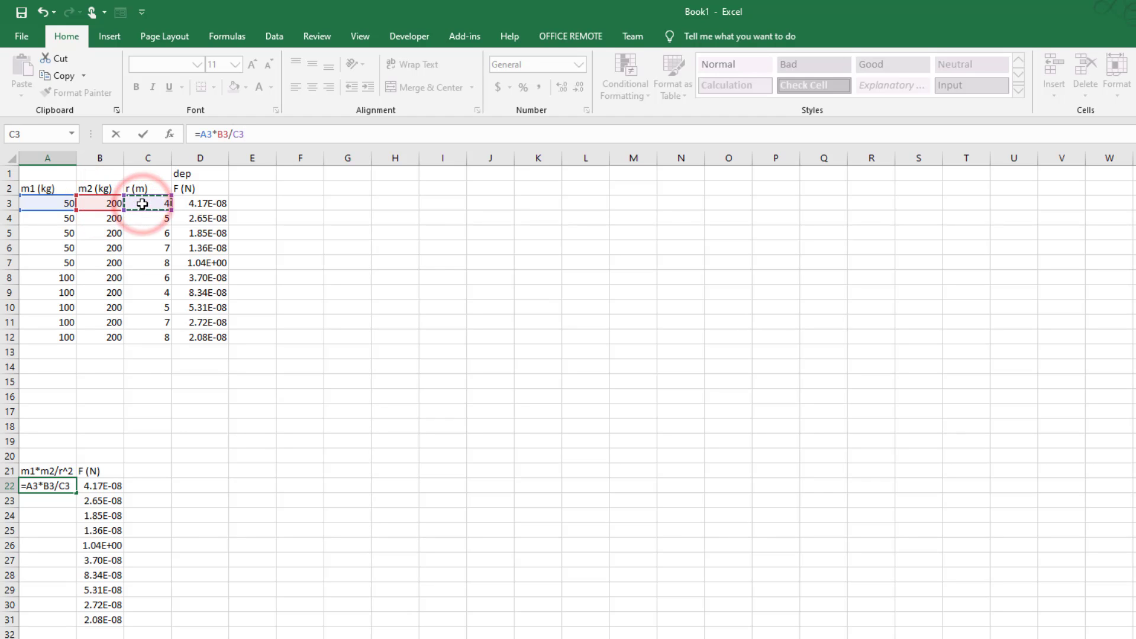
{"action": "type", "text": "^2"}
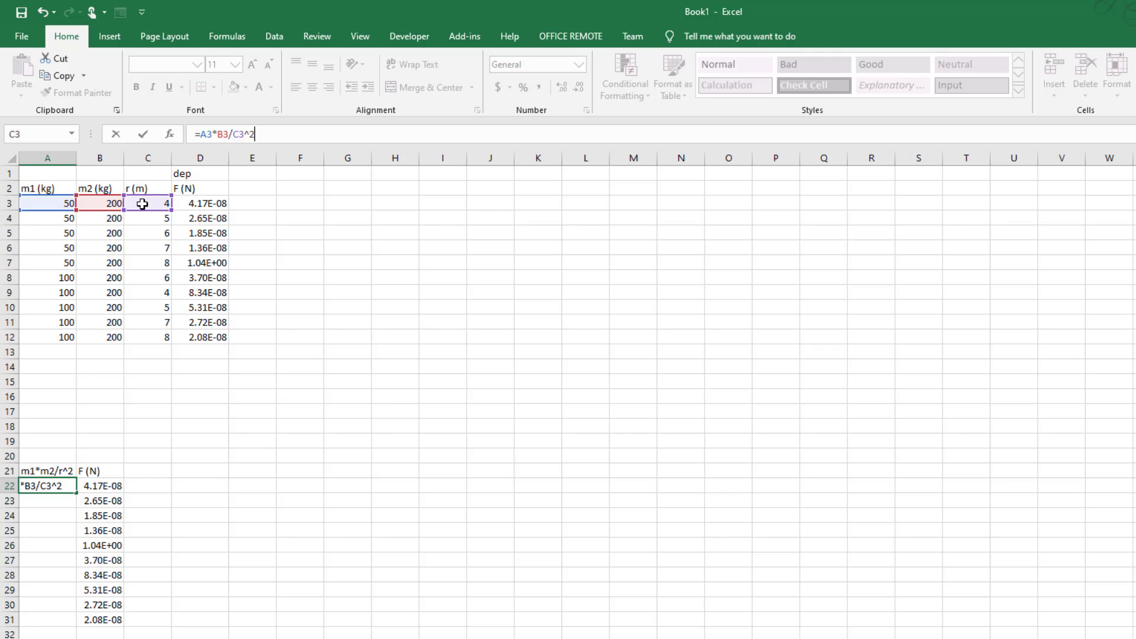
- Enclose the A3*B3 product in parentheses and commit the A22 formula as =(A3*B3)/C3^2
{"action": "left_click", "coordinate": [227, 135]}
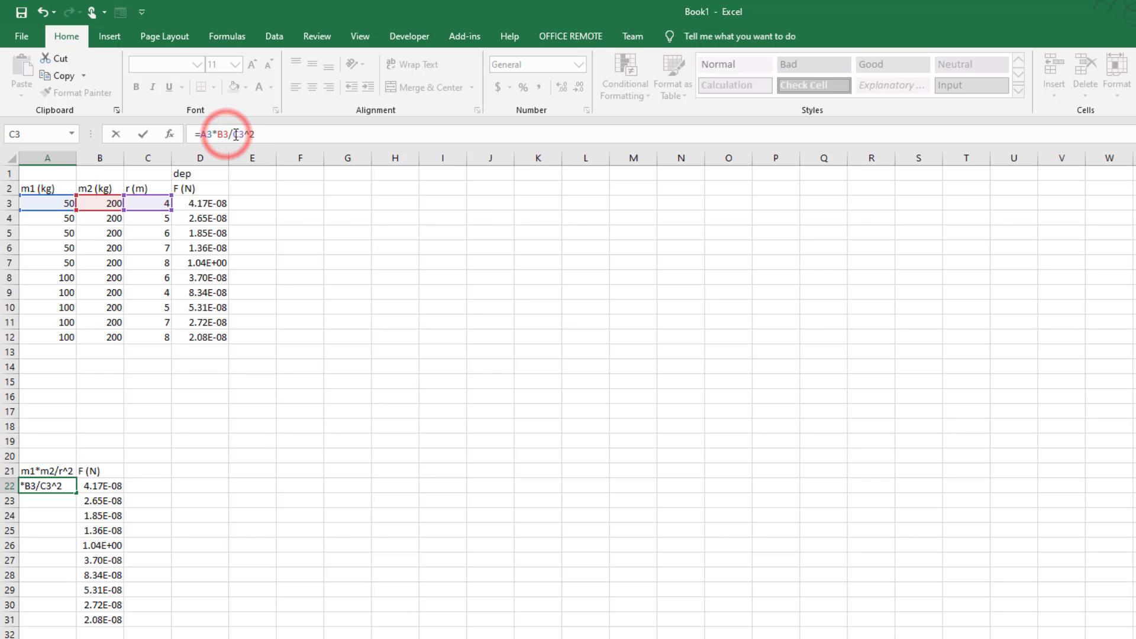
{"action": "type", "text": ")"}
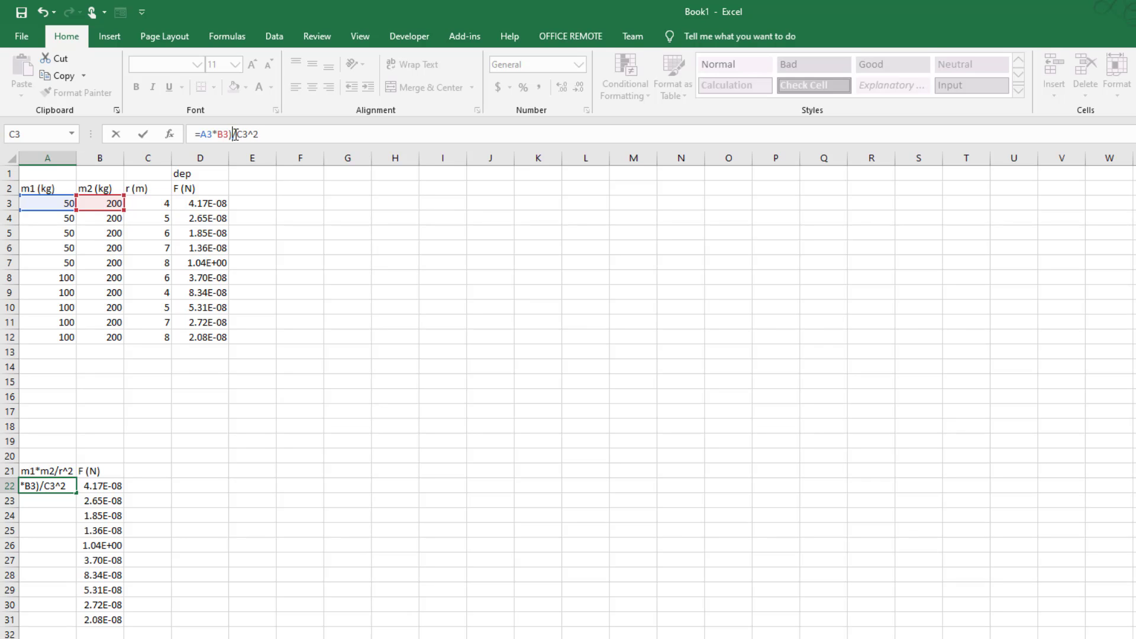
{"action": "left_click", "coordinate": [203, 135]}
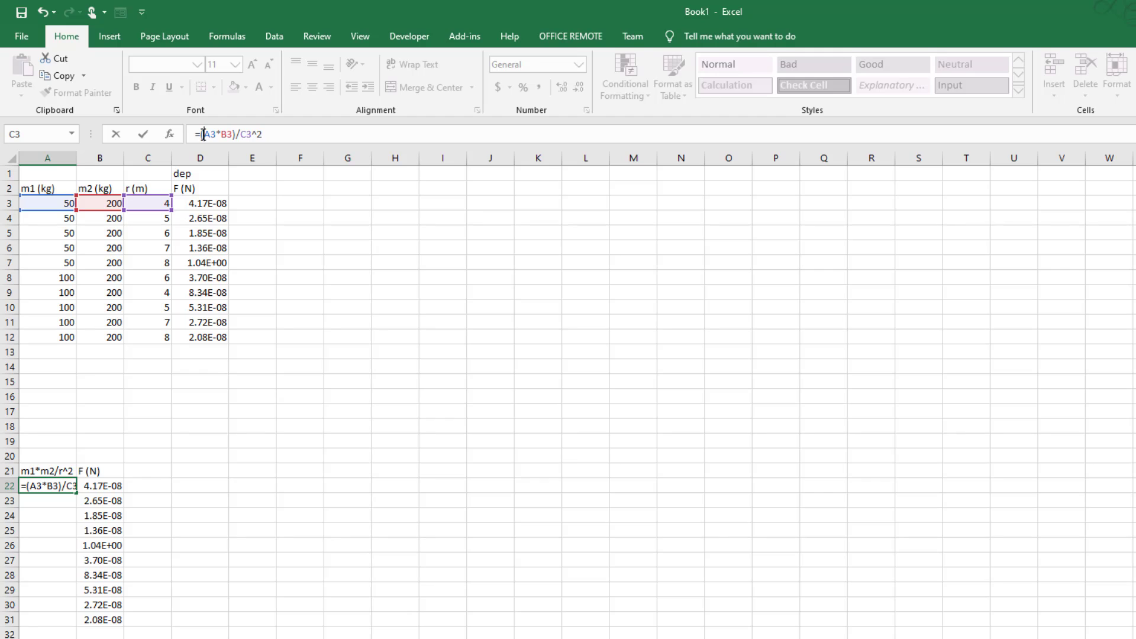
{"action": "key", "text": "Return"}
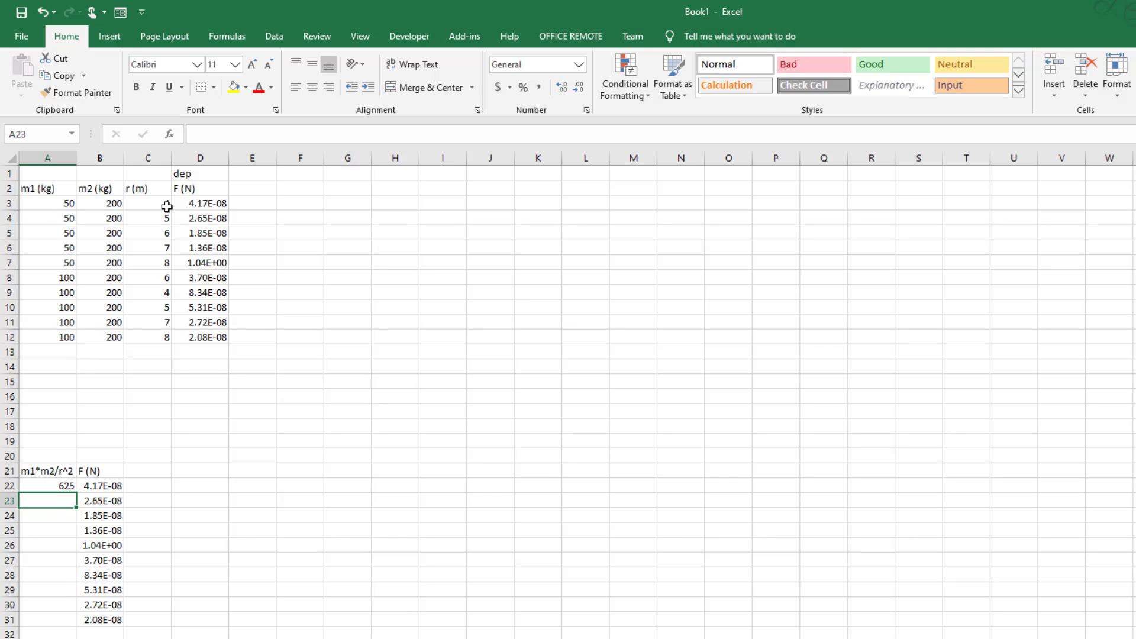
- Fill the A22 formula down through A31 to complete the m1*m2/r^2 column
{"action": "left_click", "coordinate": [63, 488]}
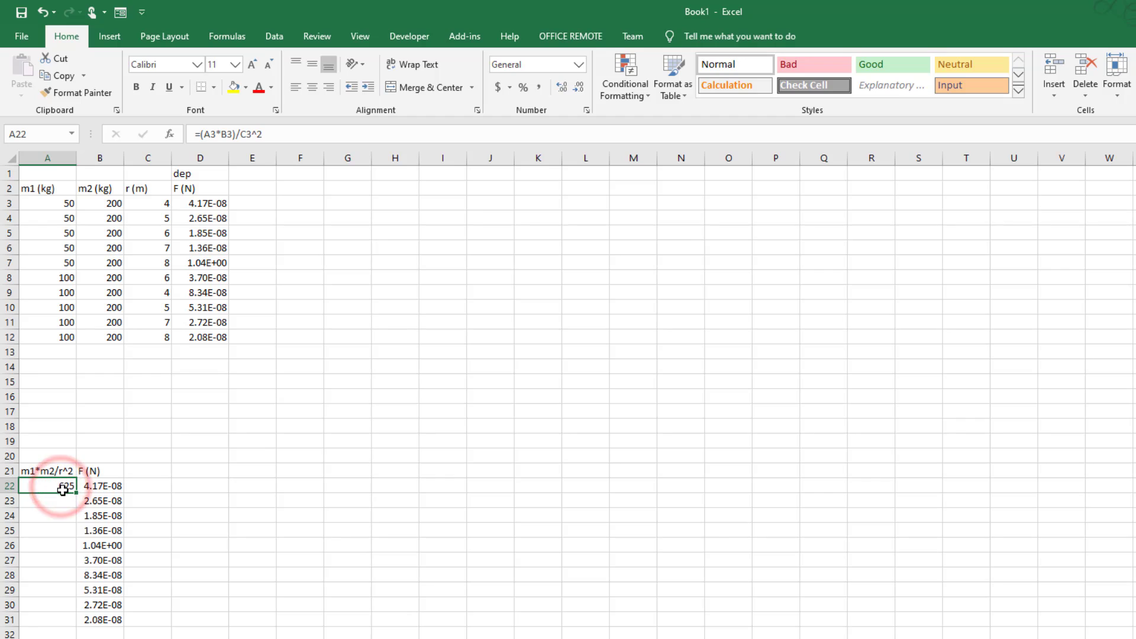
{"action": "left_click_drag", "start_coordinate": [74, 492], "coordinate": [77, 626]}
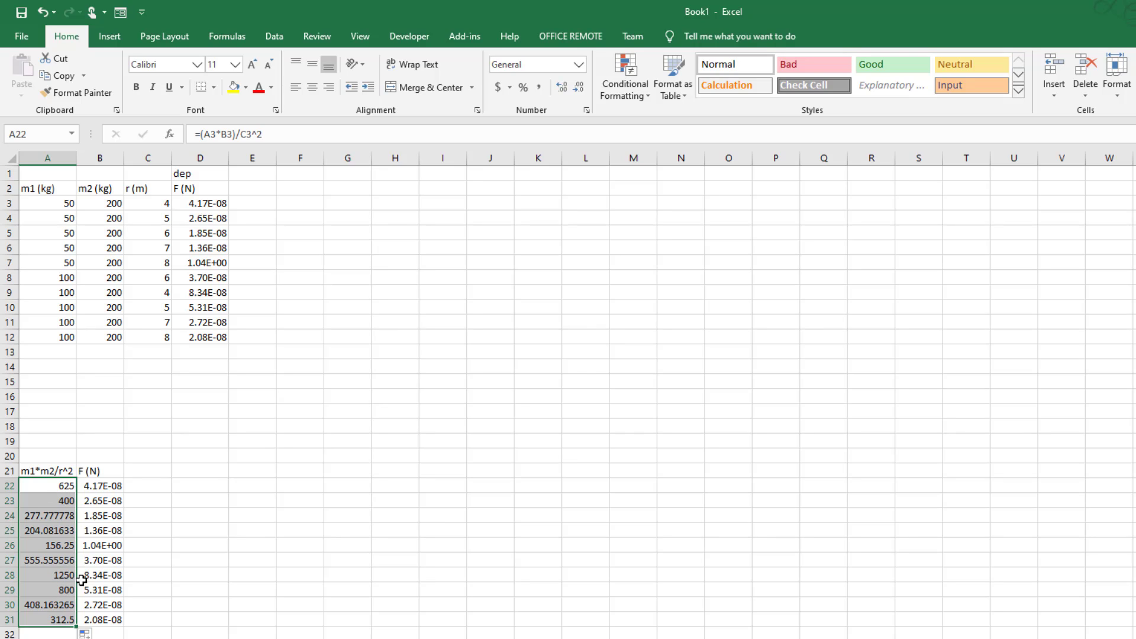
{"action": "left_click", "coordinate": [167, 542]}
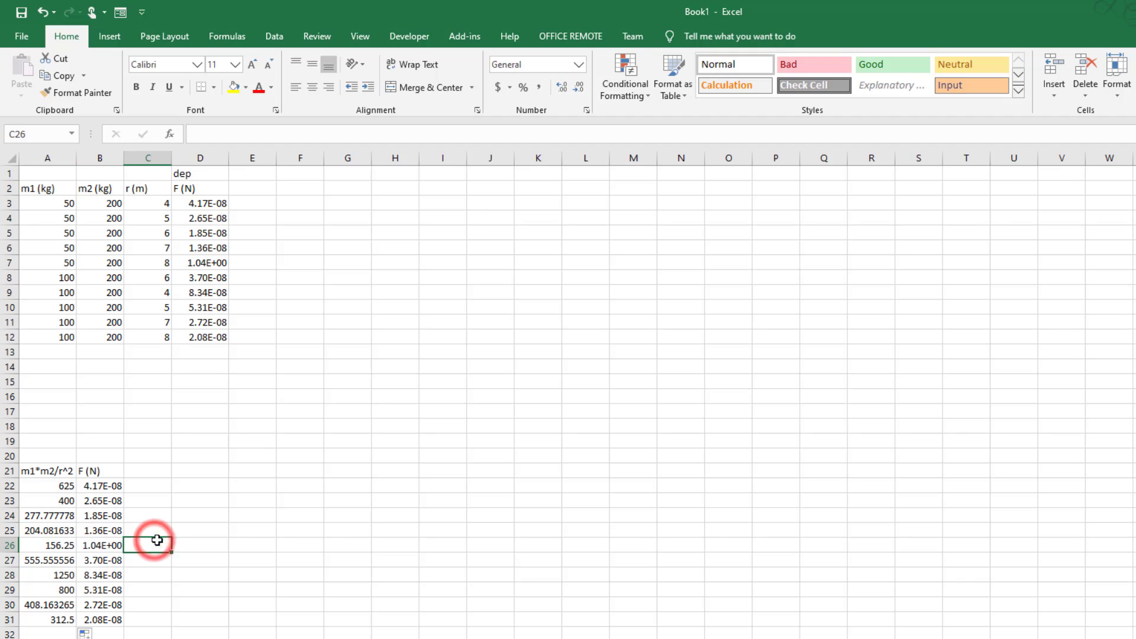
- Insert a markers-only scatter chart from the m1*m2/r^2 and F (N) values in A22:B31
{"action": "left_click_drag", "start_coordinate": [49, 485], "coordinate": [84, 624]}
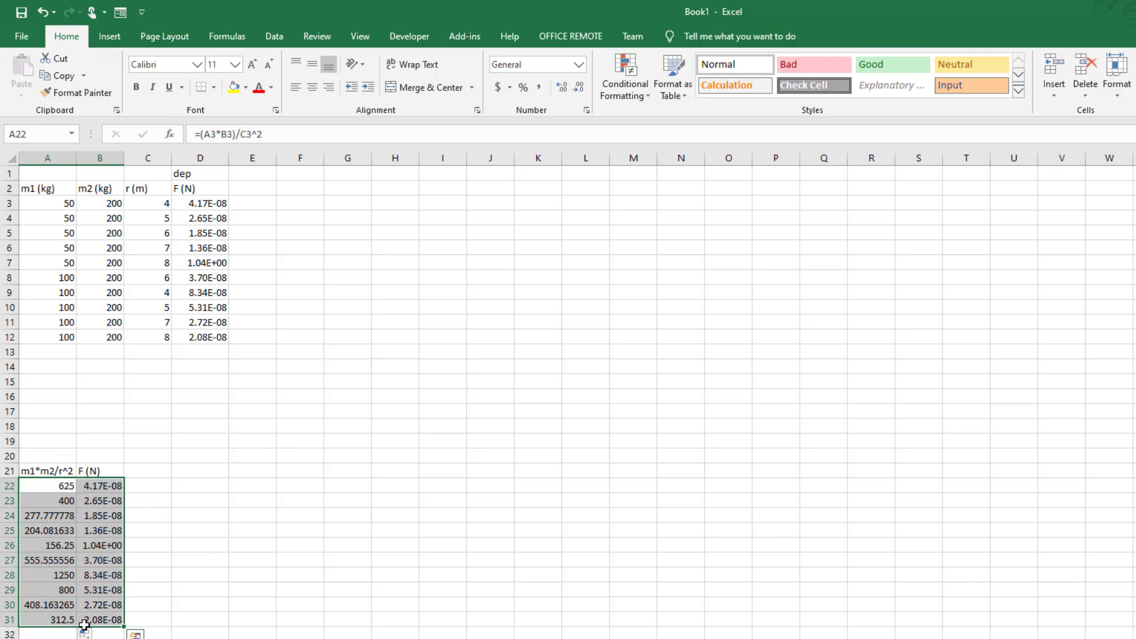
{"action": "left_click", "coordinate": [109, 36]}
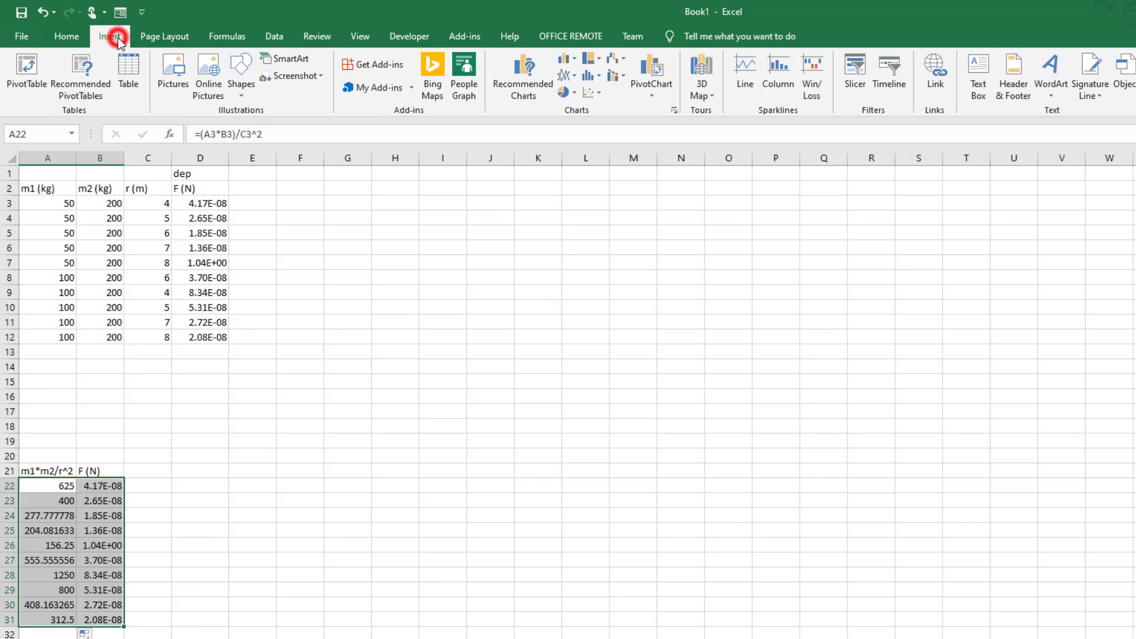
{"action": "left_click", "coordinate": [592, 93]}
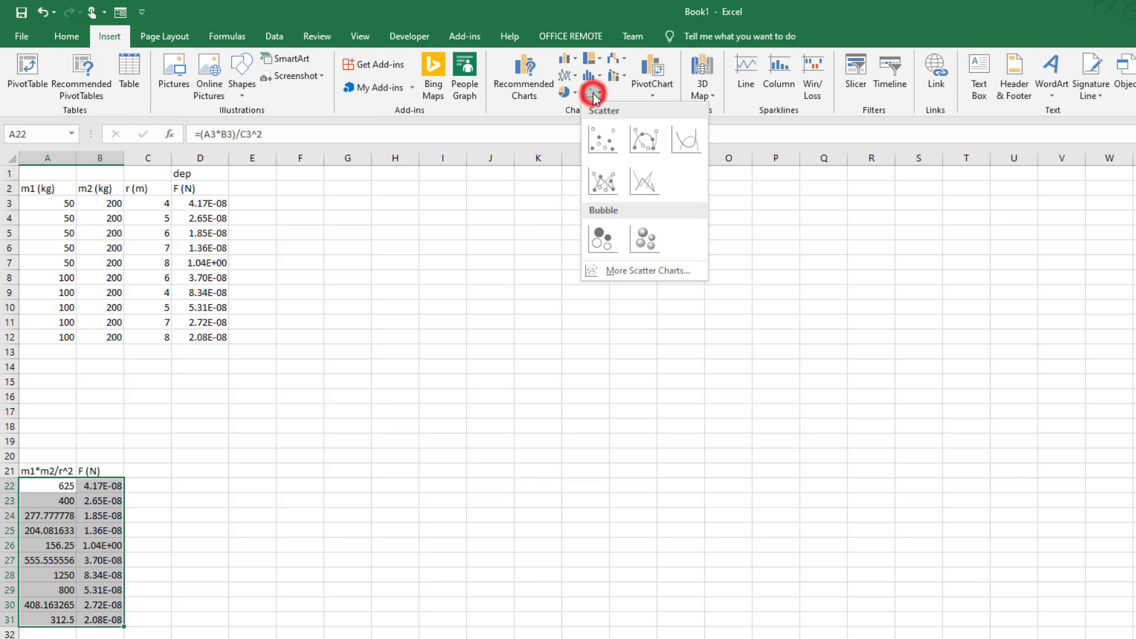
{"action": "left_click", "coordinate": [598, 136]}
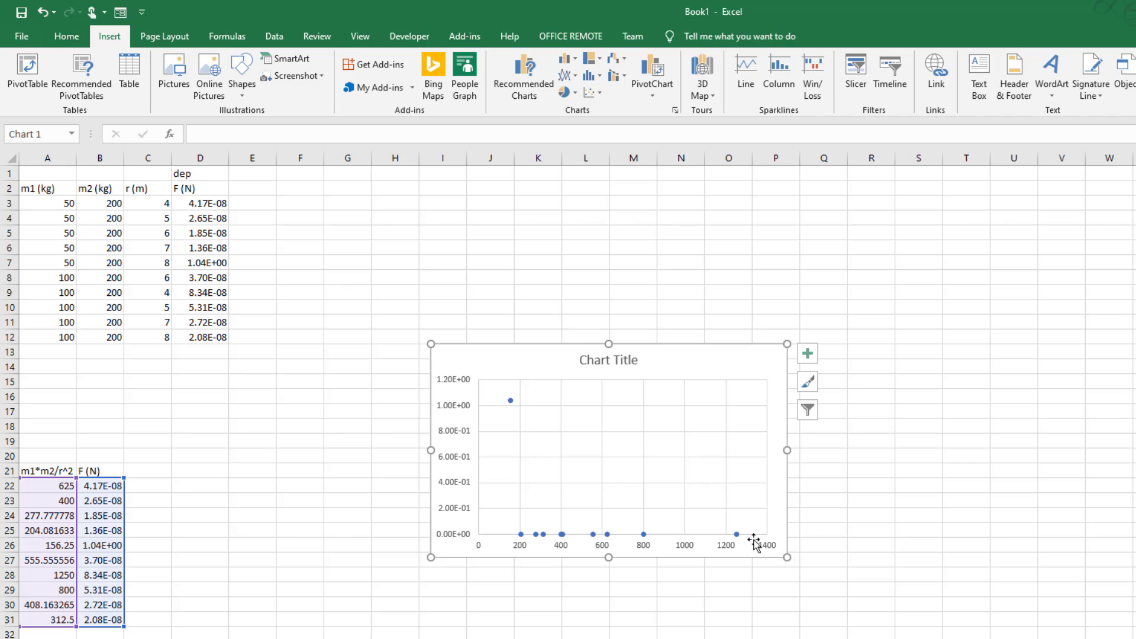
- Correct the outlying force value in D7 to 1.0415e-8
{"action": "left_click", "coordinate": [220, 263]}
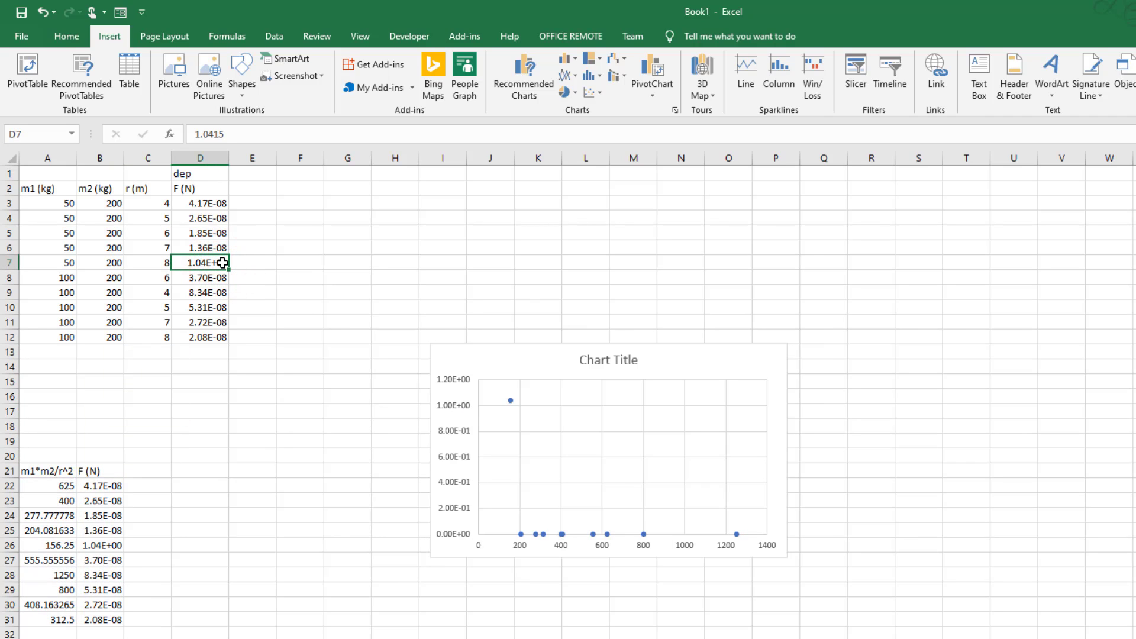
{"action": "left_click", "coordinate": [221, 260]}
{"action": "double_click", "coordinate": [221, 261]}
{"action": "type", "text": "e"}
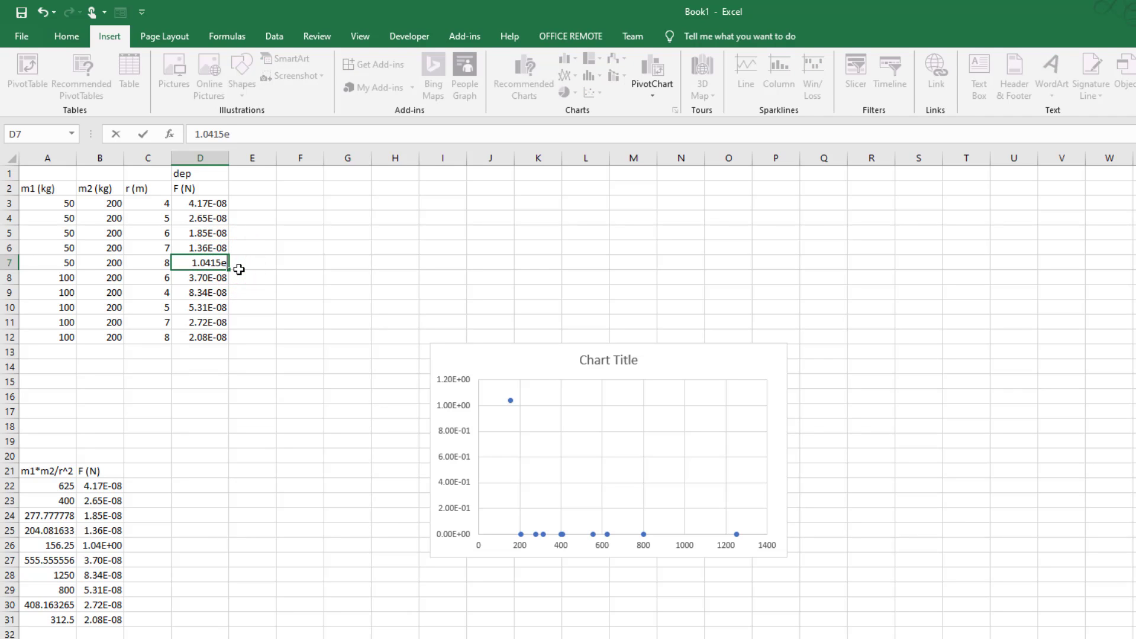
{"action": "type", "text": "-8"}
{"action": "key", "text": "Return"}
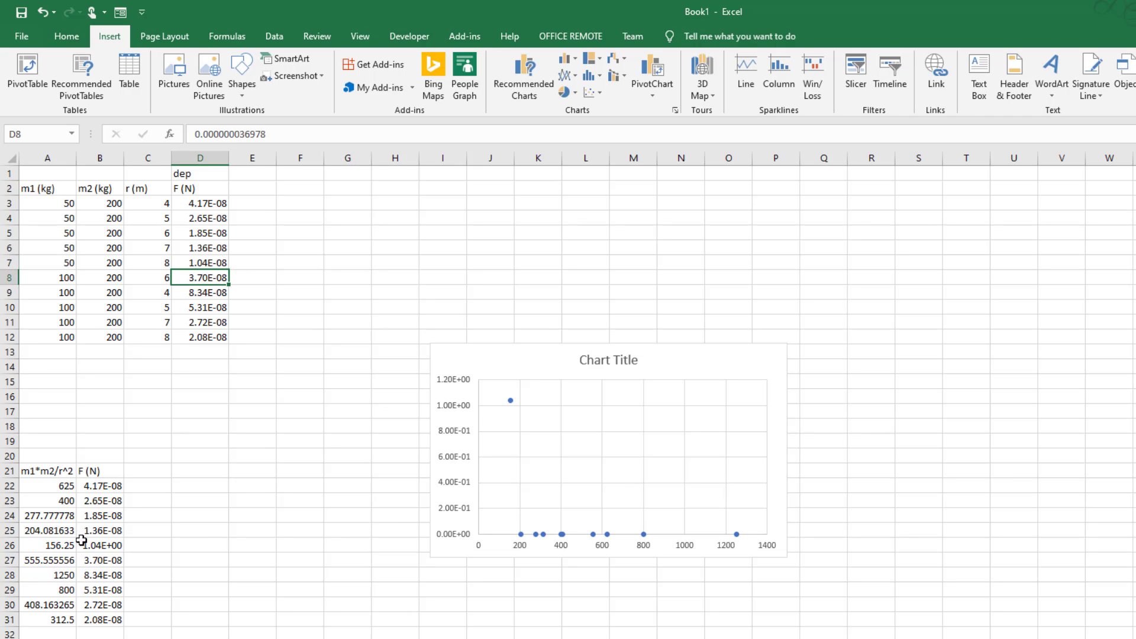
- Copy the corrected force values D3:D12 over the F (N) data starting at B22
{"action": "left_click_drag", "start_coordinate": [212, 200], "coordinate": [218, 341]}
{"action": "key", "text": "ctrl+c"}
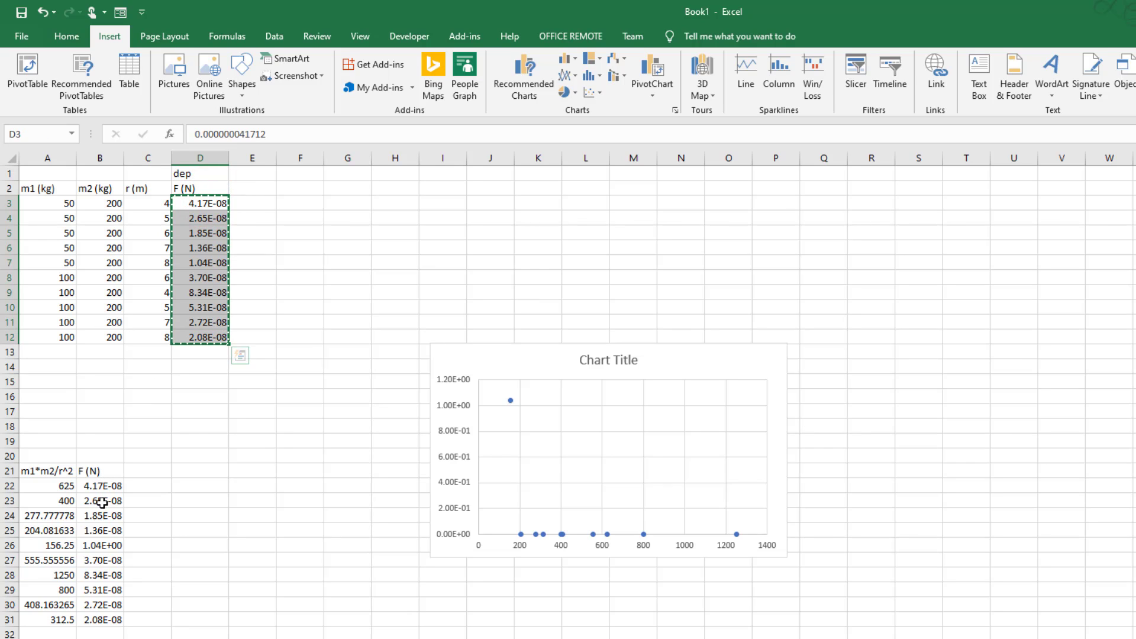
{"action": "left_click", "coordinate": [102, 486]}
{"action": "key", "text": "ctrl+v"}
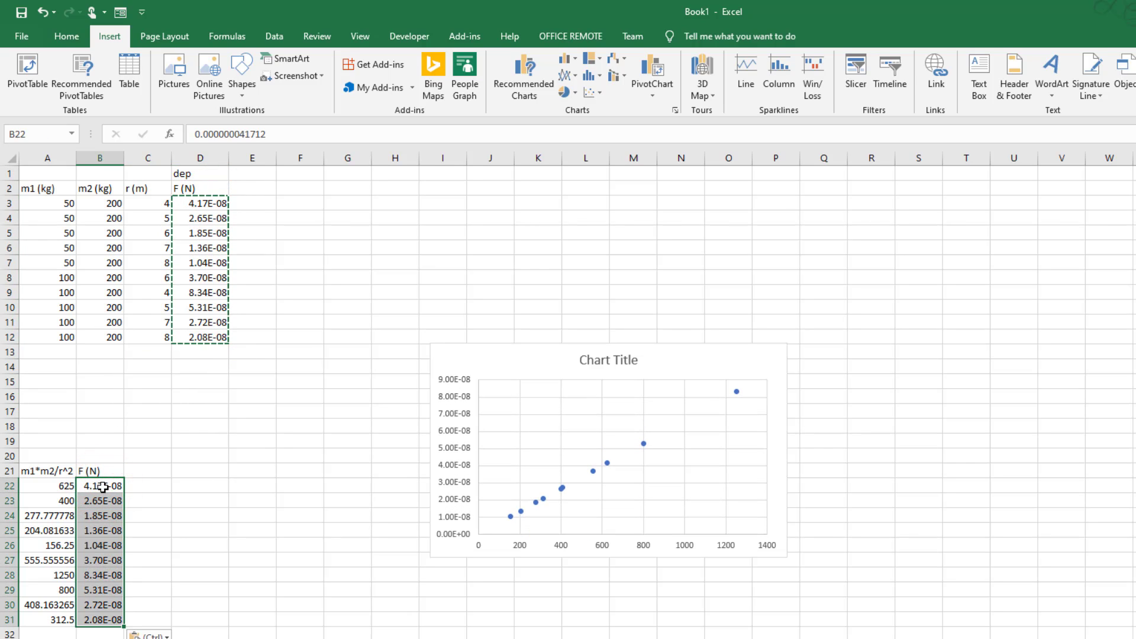
{"action": "left_click", "coordinate": [443, 603]}
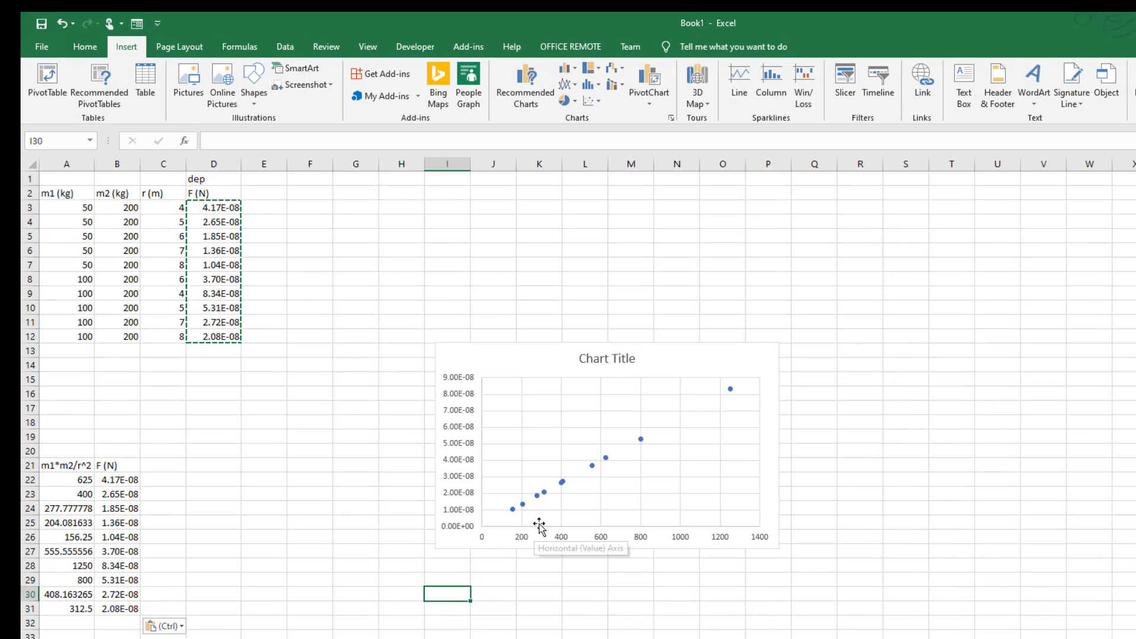
- Add a linear trendline to the chart with its equation and R-squared value displayed, and move the label below the line
{"action": "double_click", "coordinate": [537, 526]}
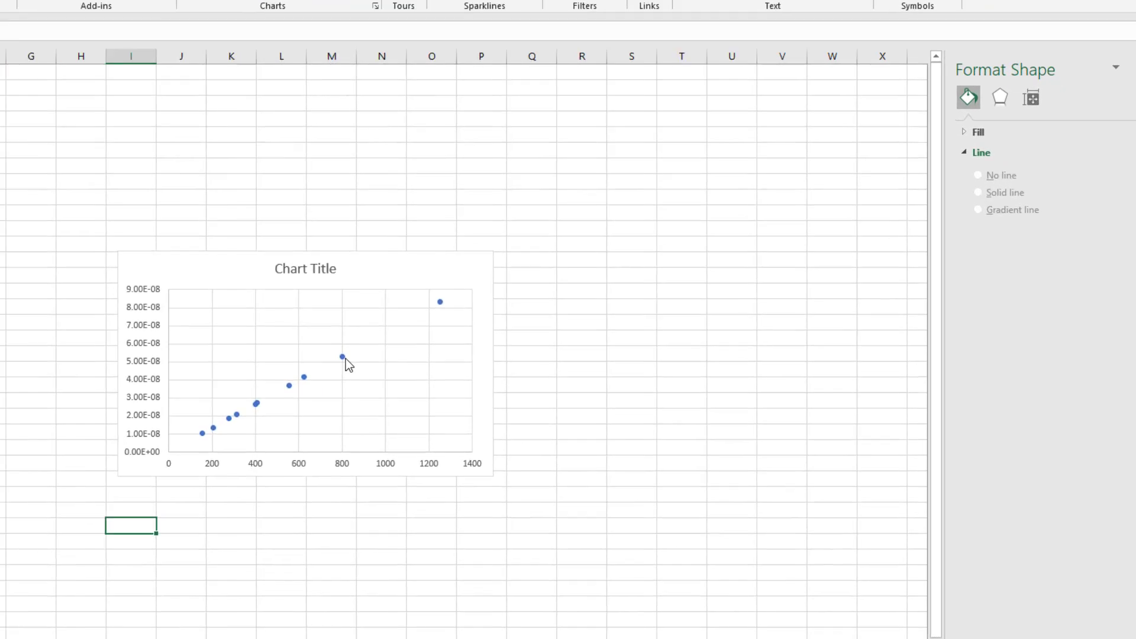
{"action": "mouse_move", "coordinate": [629, 420]}
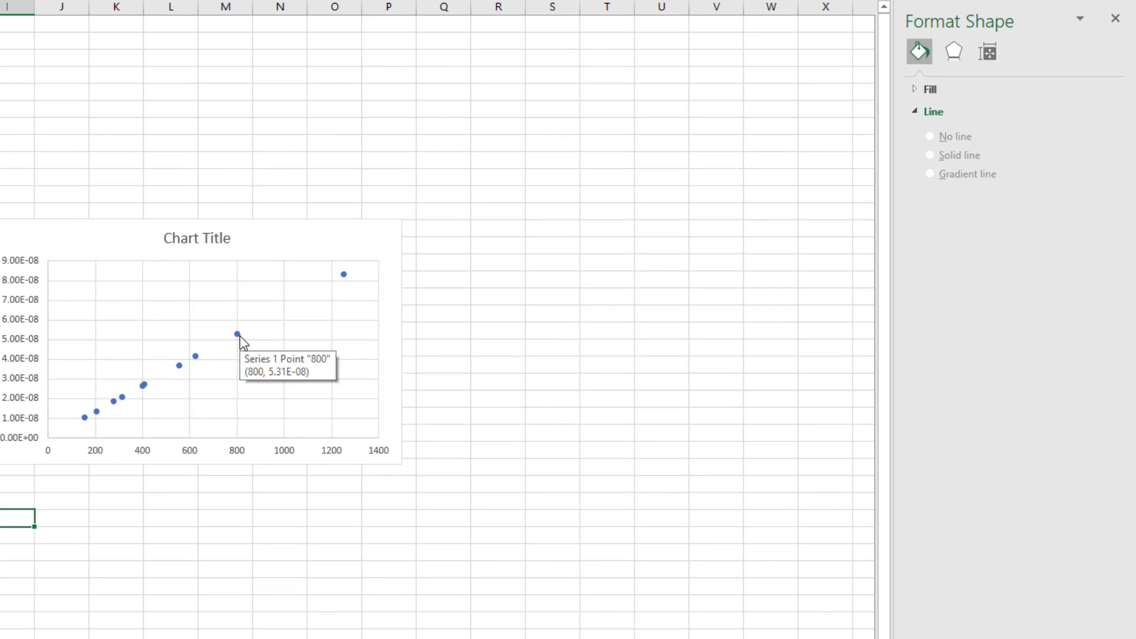
{"action": "right_click", "coordinate": [238, 335]}
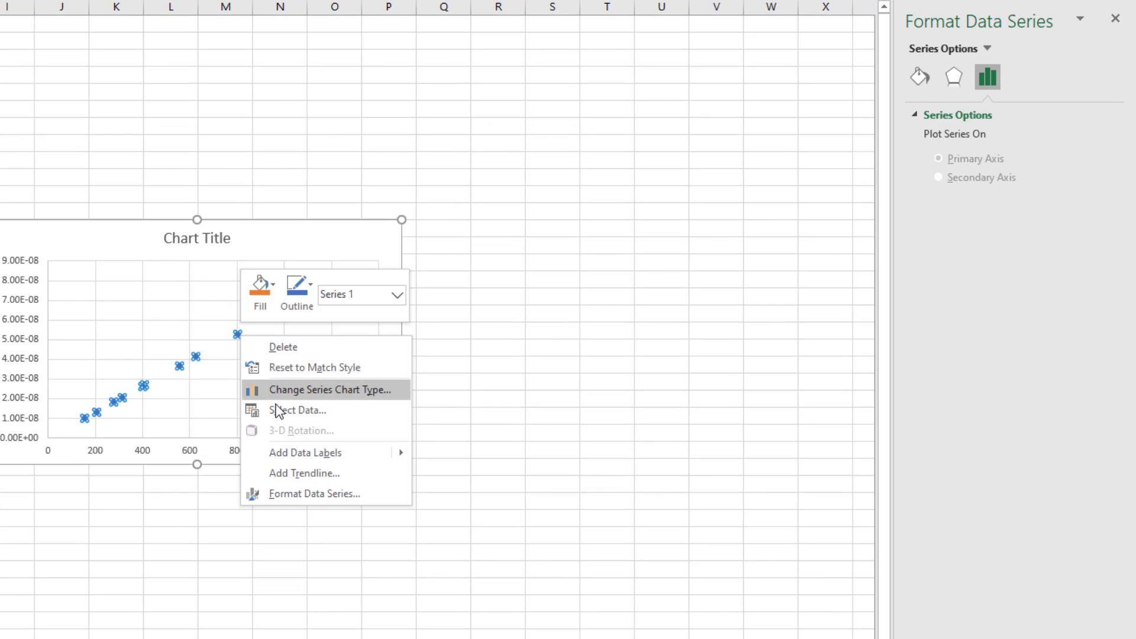
{"action": "left_click", "coordinate": [302, 471]}
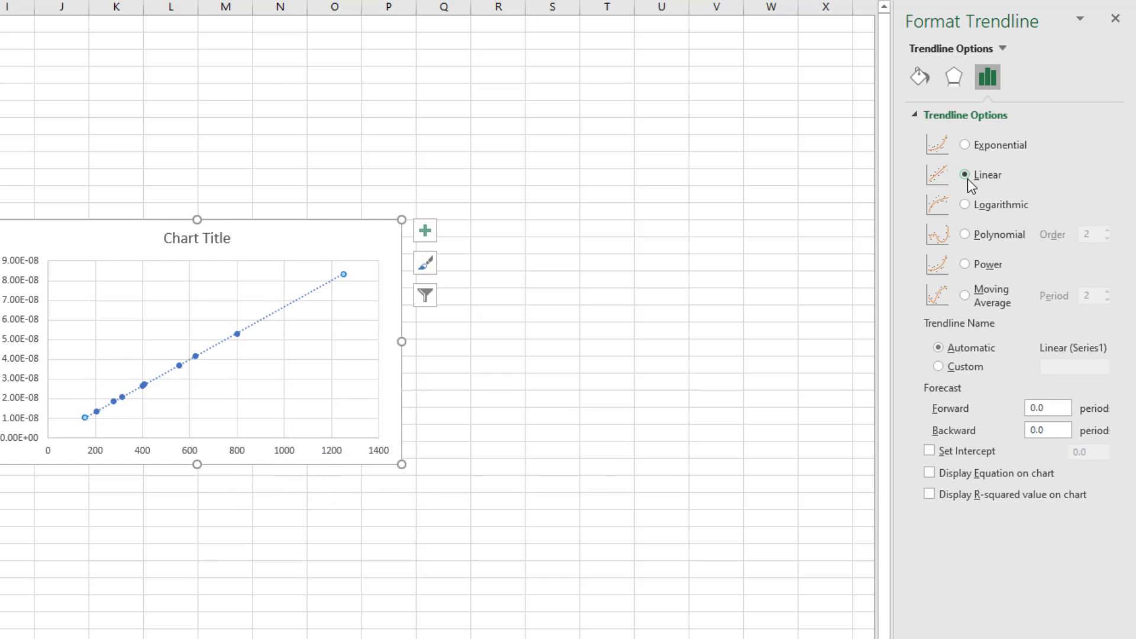
{"action": "left_click", "coordinate": [929, 473]}
{"action": "left_click_drag", "start_coordinate": [297, 276], "coordinate": [299, 362]}
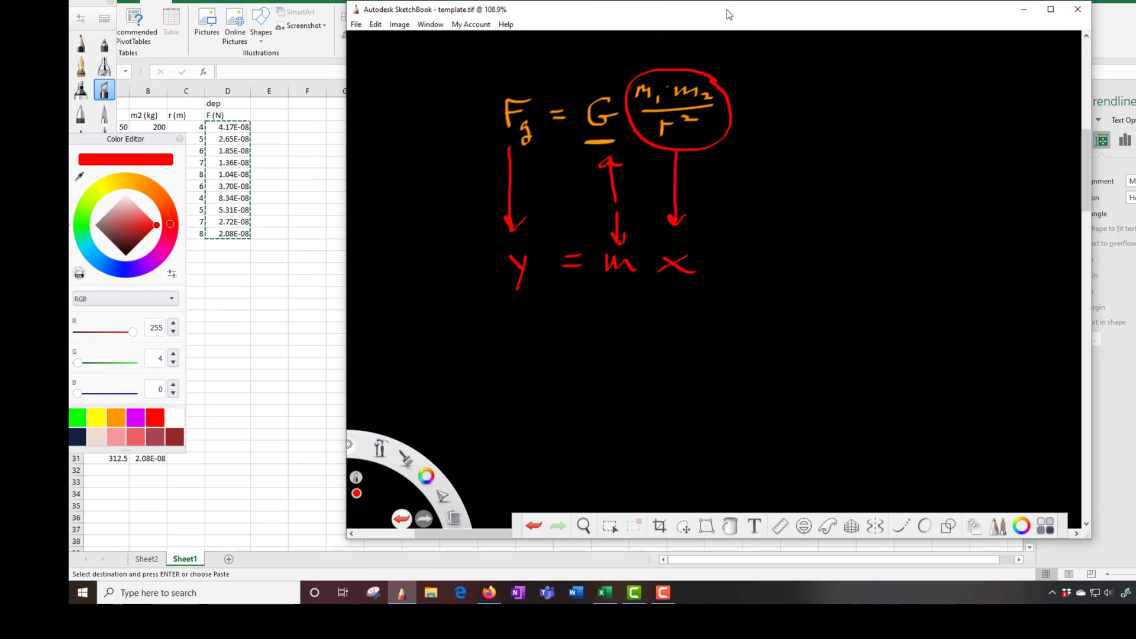
- Switch to SketchBook, place its window beside the chart, and write 7 x 10^-11 = G in red with a decimal starting with 6 beneath
{"action": "left_click_drag", "start_coordinate": [726, 9], "coordinate": [1081, 6]}
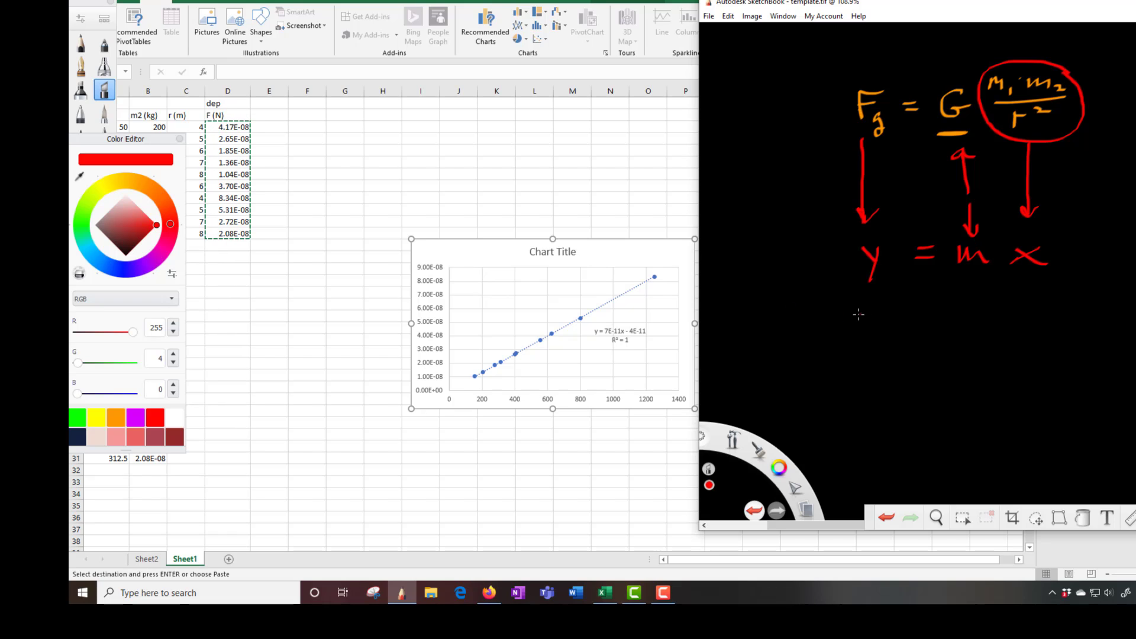
{"action": "left_click_drag", "start_coordinate": [835, 318], "coordinate": [845, 347]}
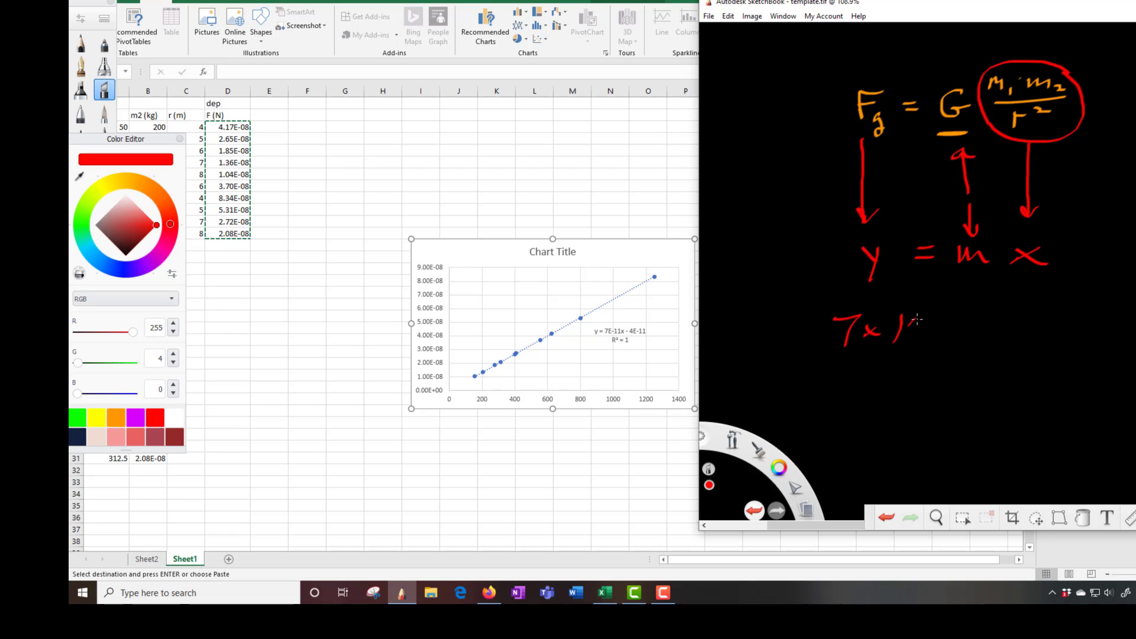
{"action": "left_click_drag", "start_coordinate": [916, 319], "coordinate": [923, 316]}
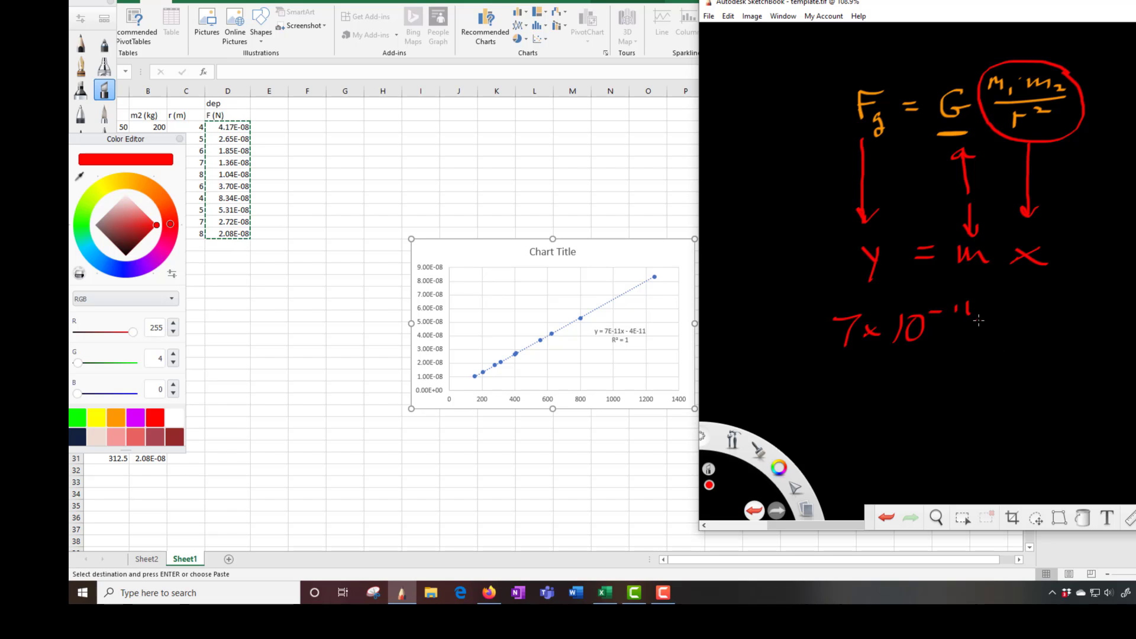
{"action": "left_click_drag", "start_coordinate": [1055, 305], "coordinate": [1070, 323]}
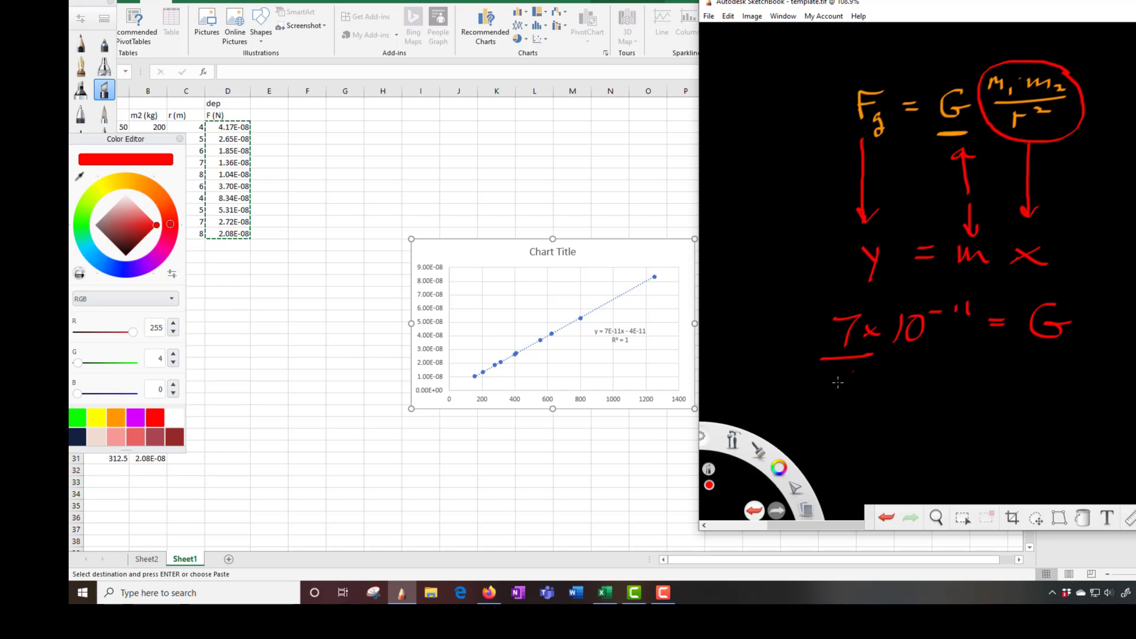
{"action": "mouse_move", "coordinate": [834, 383]}
{"action": "left_mouse_down"}
{"action": "mouse_move", "coordinate": [841, 409]}
{"action": "mouse_move", "coordinate": [887, 393]}
{"action": "left_mouse_up"}
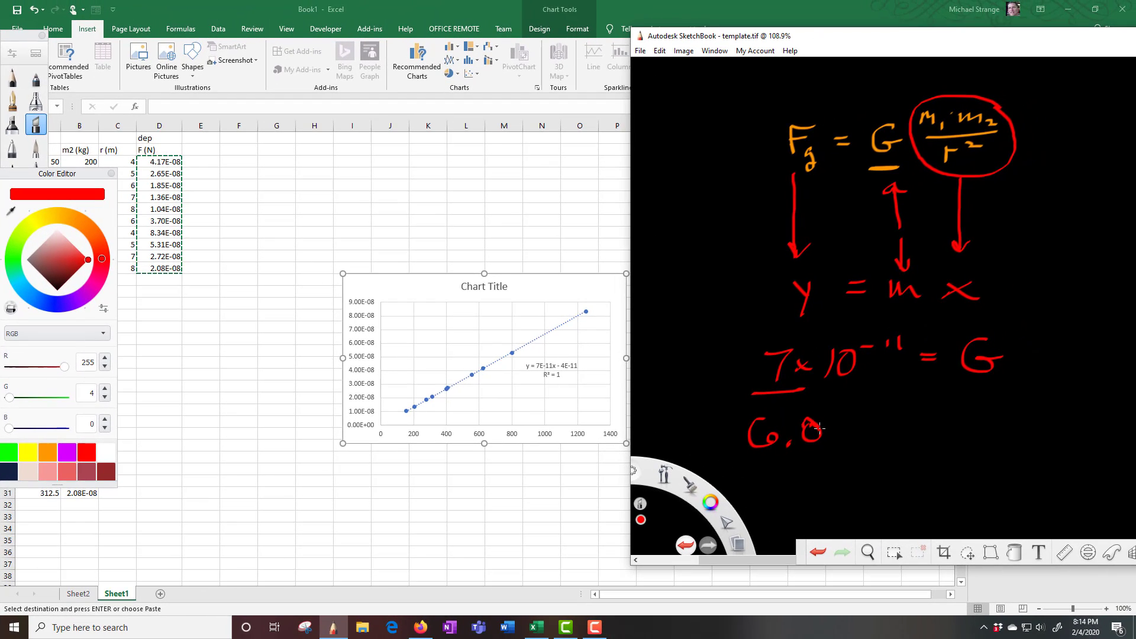
{"action": "left_click_drag", "start_coordinate": [820, 422], "coordinate": [818, 448]}
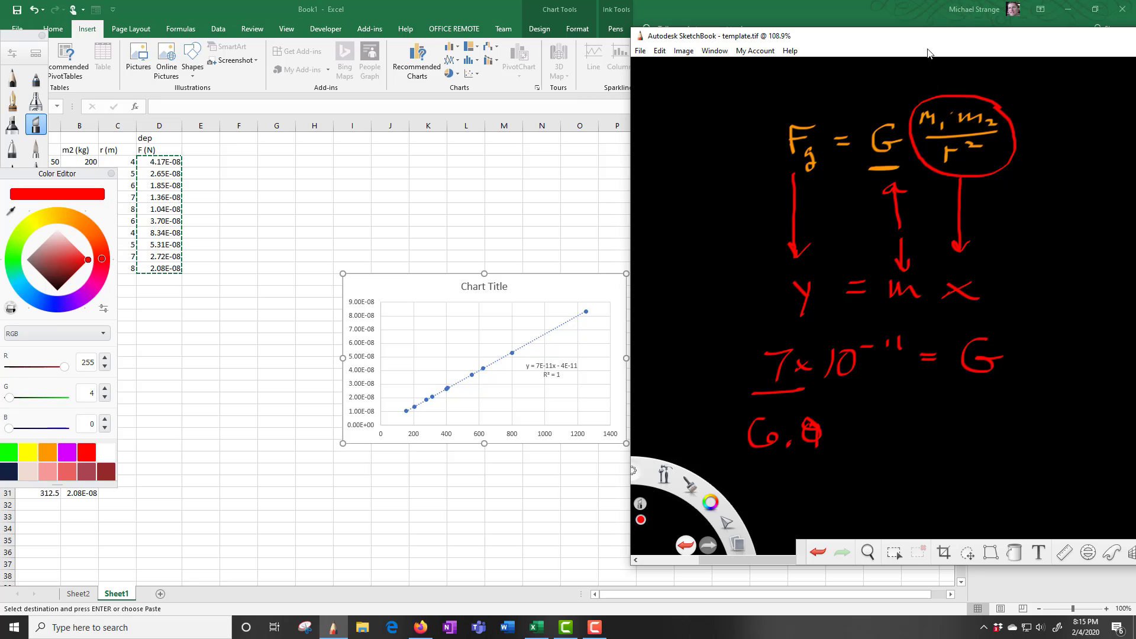
- Move the SketchBook window aside, close it, and return to the scatter chart in Excel
{"action": "left_click_drag", "start_coordinate": [929, 40], "coordinate": [491, 46]}
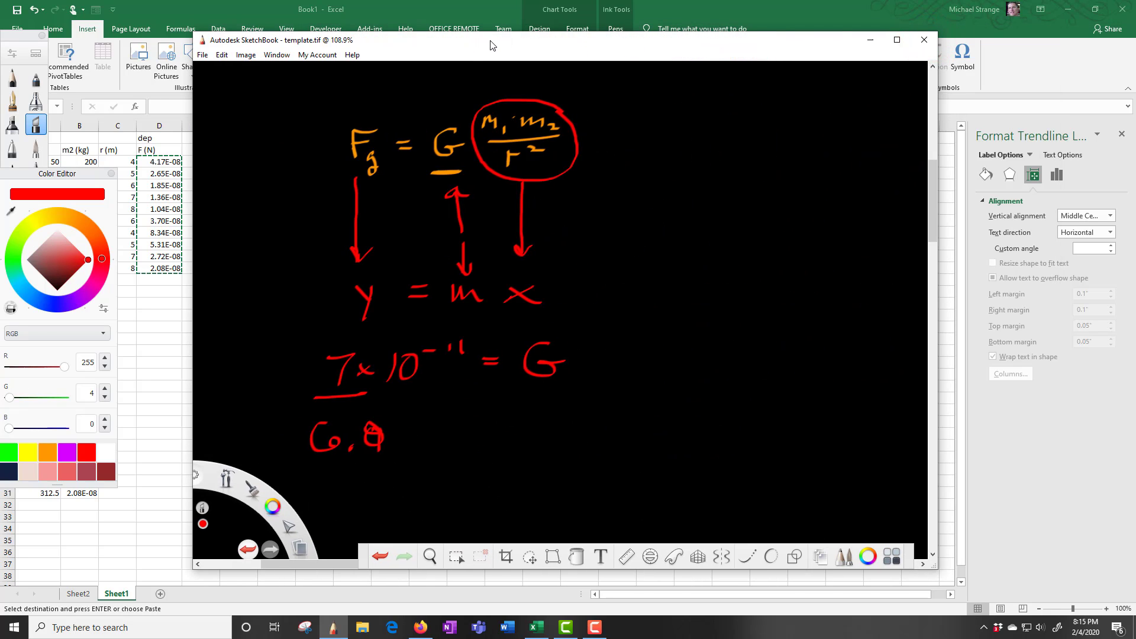
{"action": "left_click", "coordinate": [925, 40]}
{"action": "left_click", "coordinate": [603, 356]}
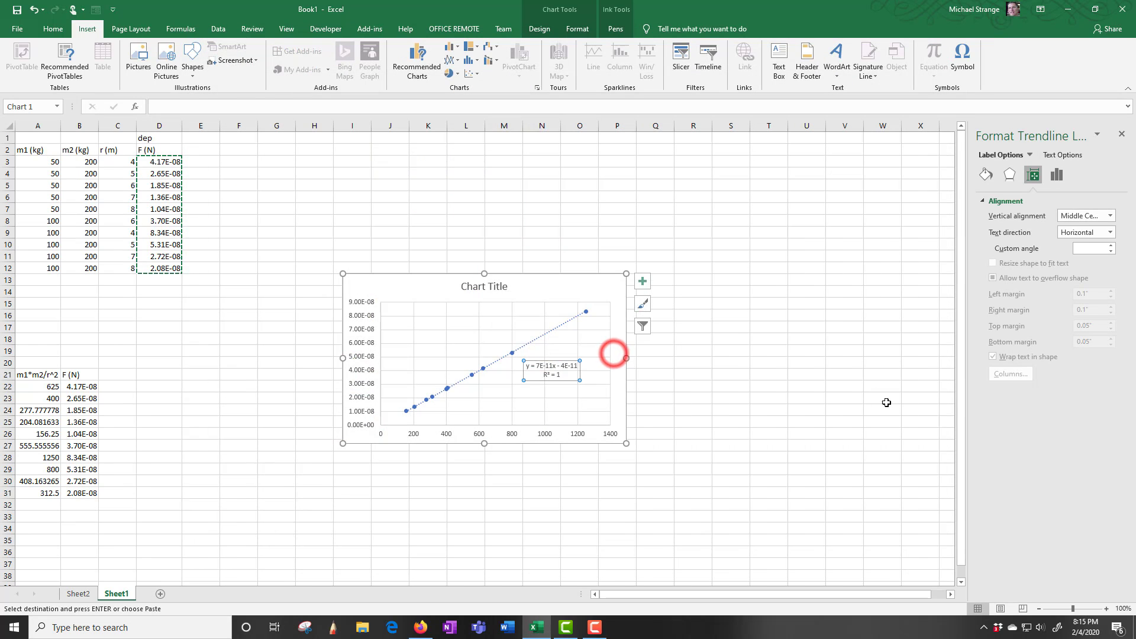